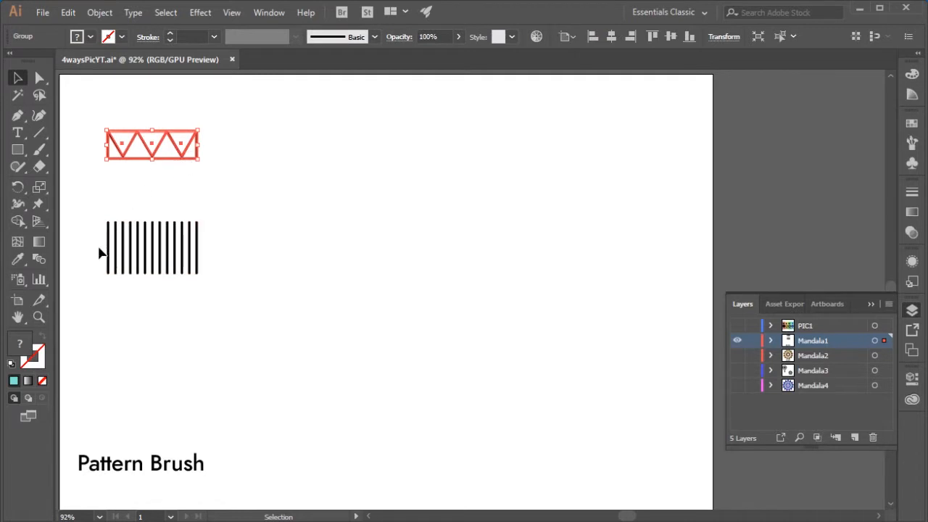
# Create a pattern brush from the zigzag rectangle artwork, keeping the default options.
pyautogui.moveTo(79, 208); pyautogui.dragTo(204, 279)
pyautogui.moveTo(90, 118); pyautogui.dragTo(248, 181)
pyautogui.click(912, 145)
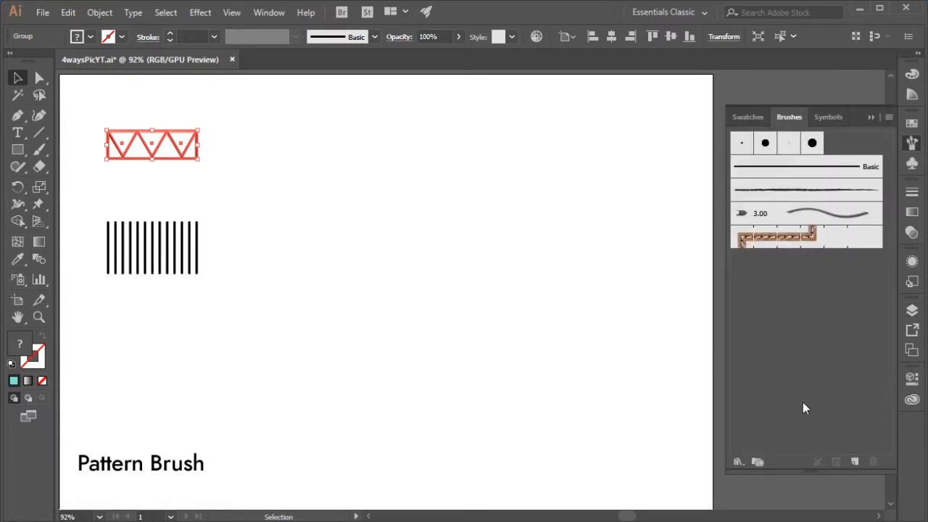
pyautogui.click(856, 462)
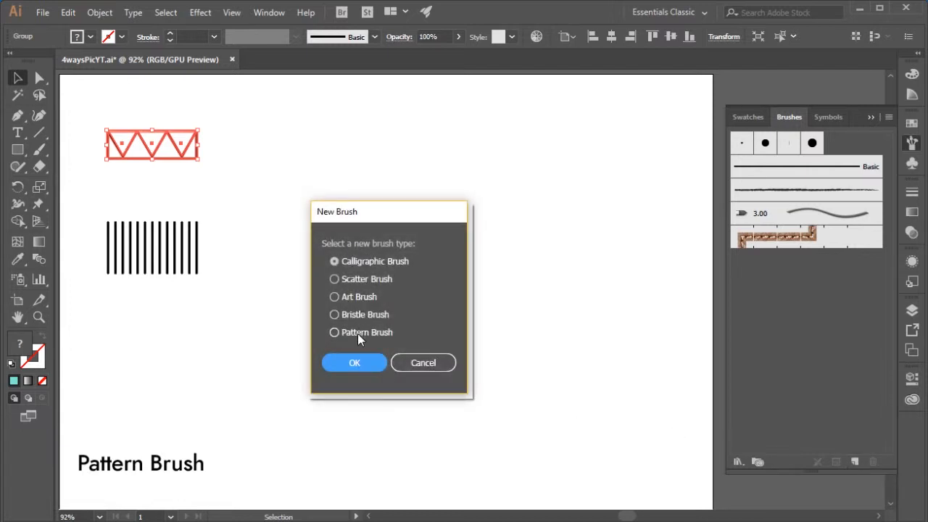
pyautogui.click(334, 332)
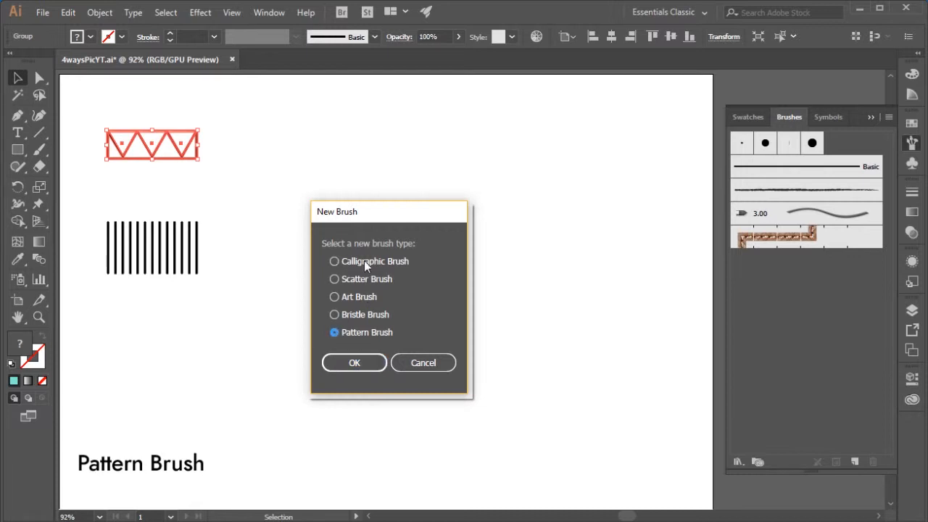
pyautogui.click(367, 365)
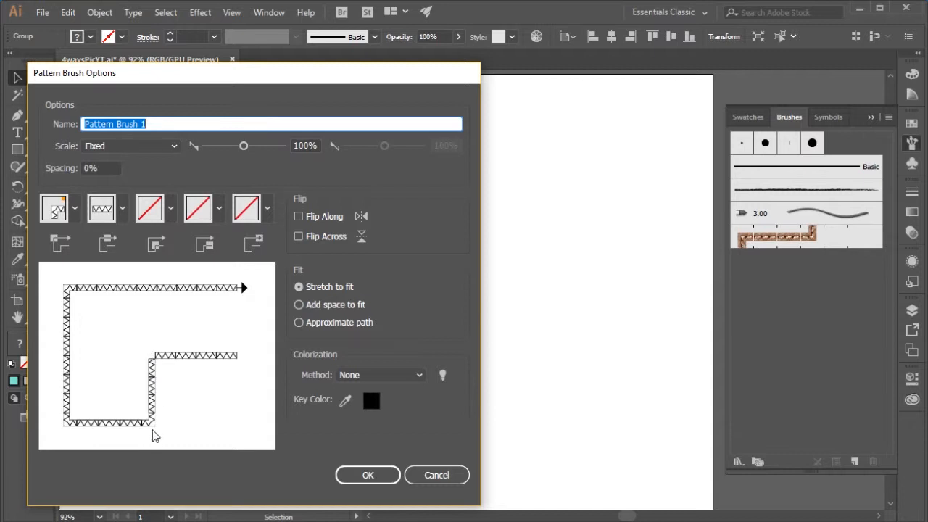
pyautogui.click(368, 475)
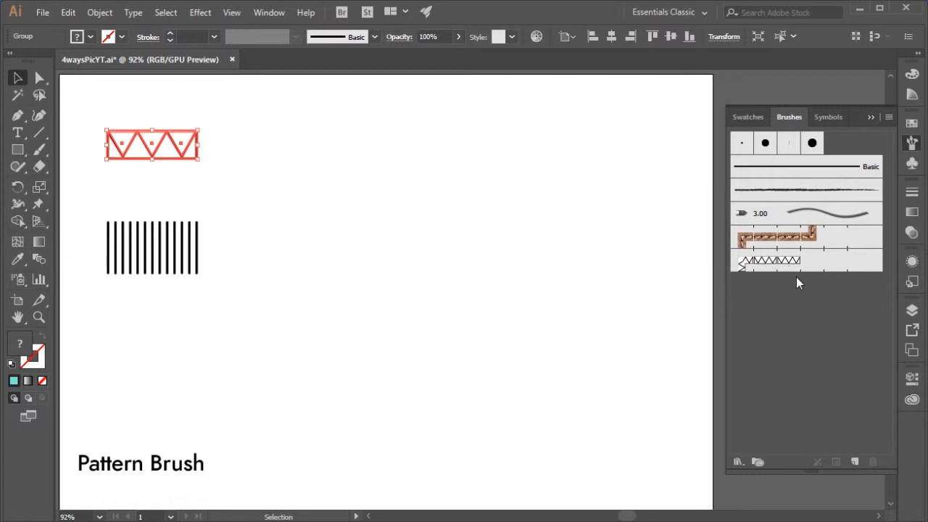
# Create a second pattern brush from the vertical line blend, keeping the default options.
pyautogui.moveTo(237, 209); pyautogui.dragTo(87, 310)
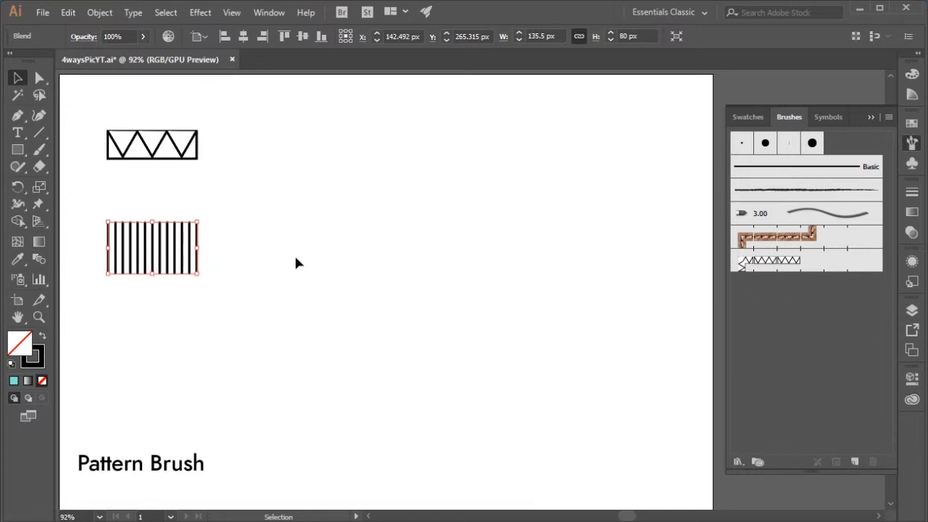
pyautogui.moveTo(200, 258); pyautogui.dragTo(790, 328)
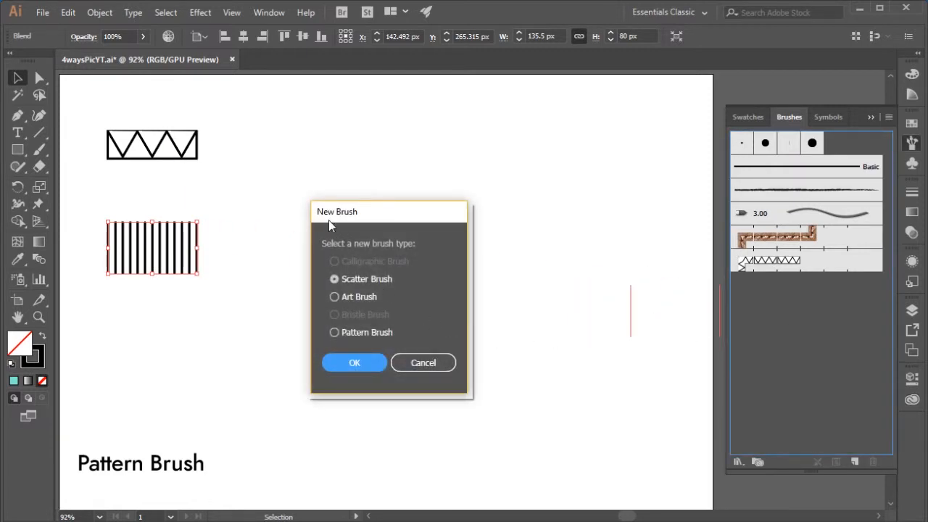
pyautogui.click(334, 333)
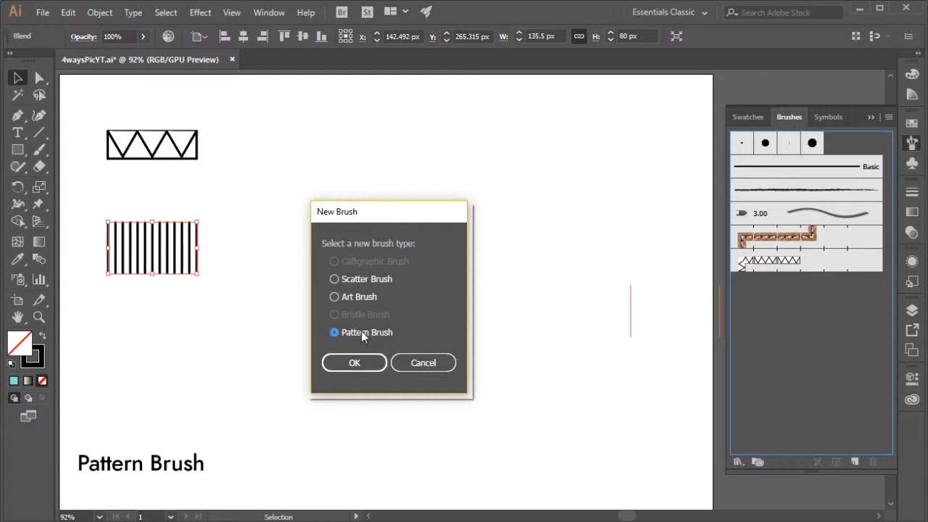
pyautogui.click(354, 363)
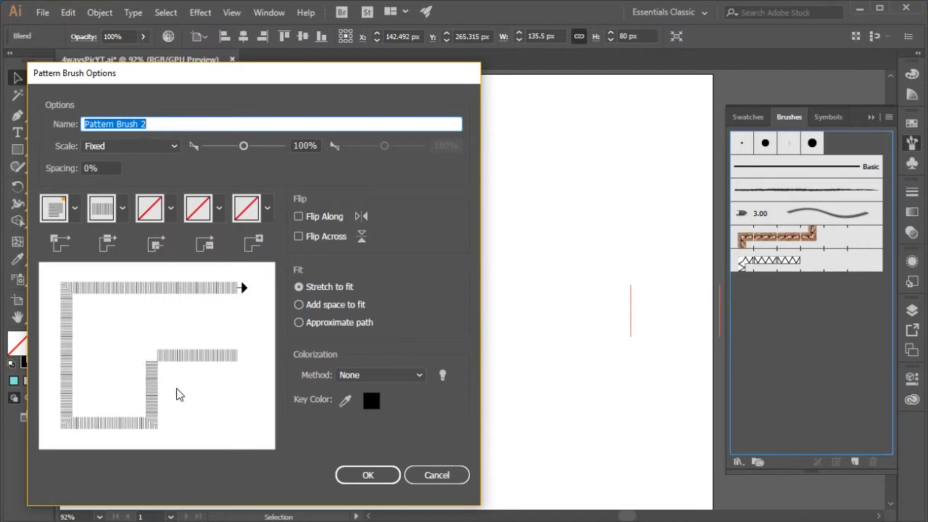
pyautogui.click(368, 475)
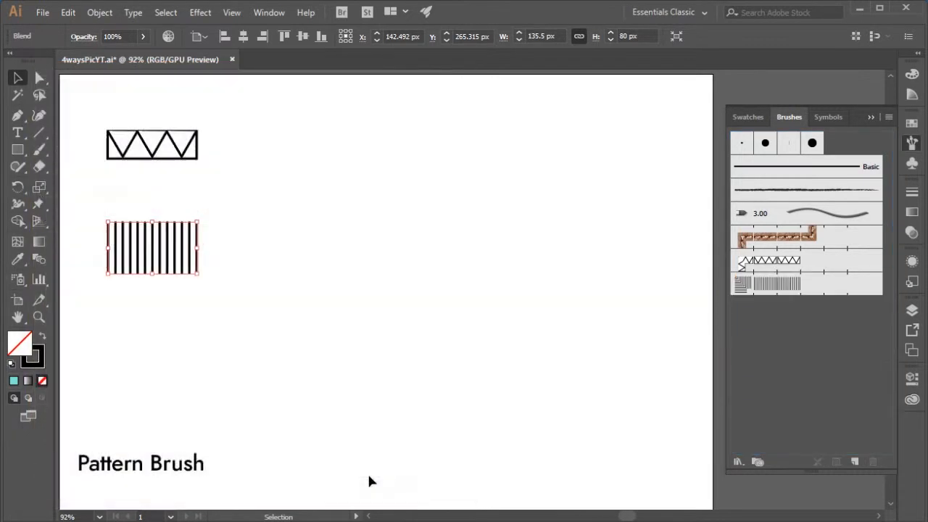
pyautogui.click(765, 263)
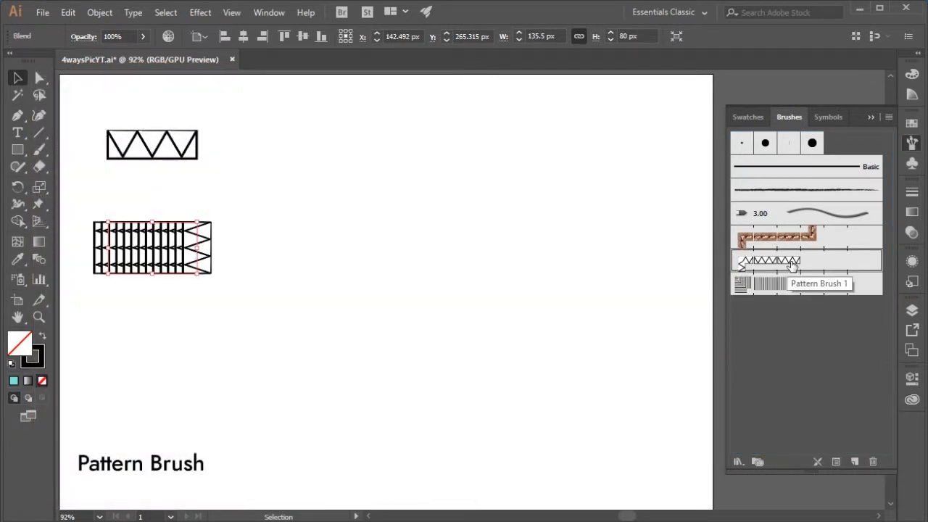
pyautogui.hotkey('ctrl', 'z')
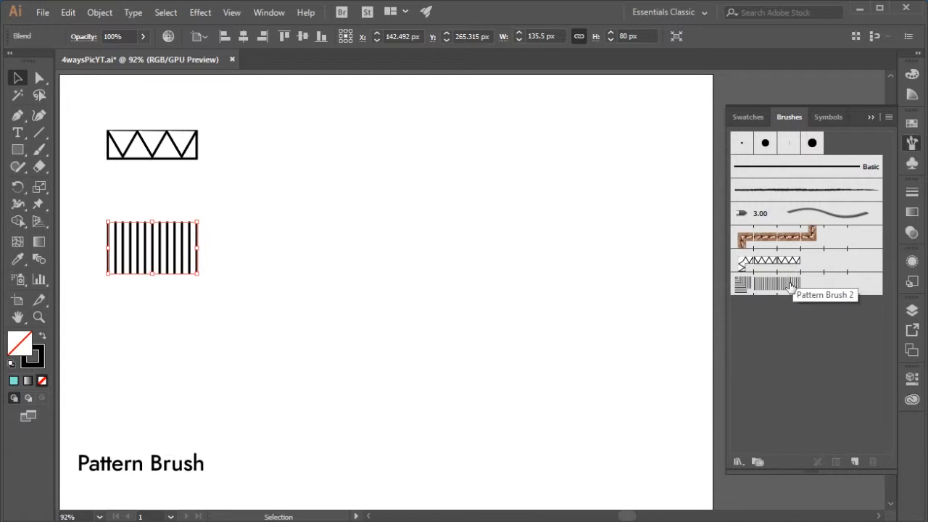
pyautogui.click(332, 284)
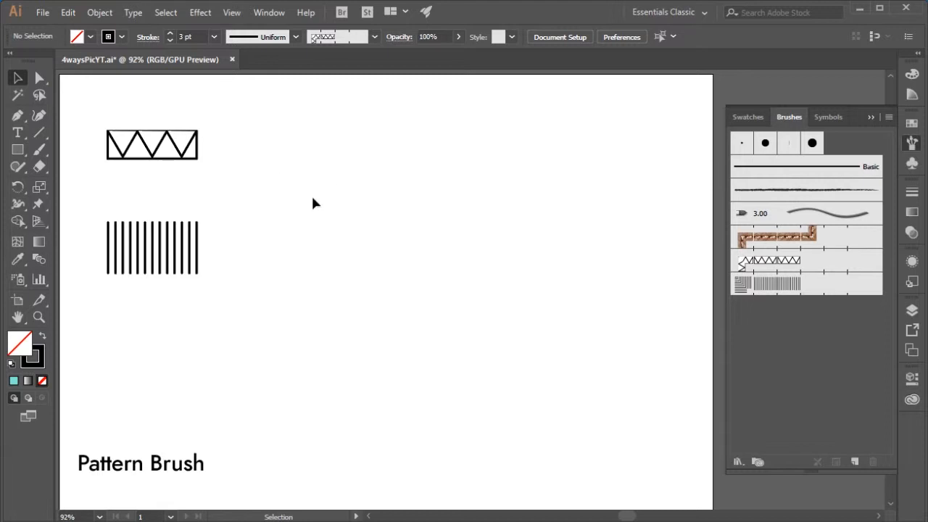
# Draw a circle about 423 px in diameter beside the sample artwork and apply the zigzag pattern brush to it.
pyautogui.press('l')
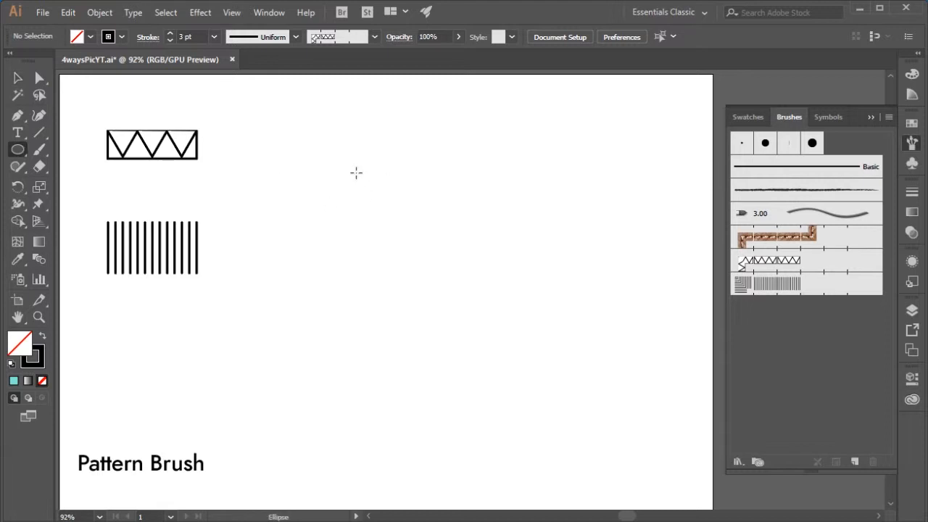
pyautogui.moveTo(333, 144); pyautogui.dragTo(611, 362)
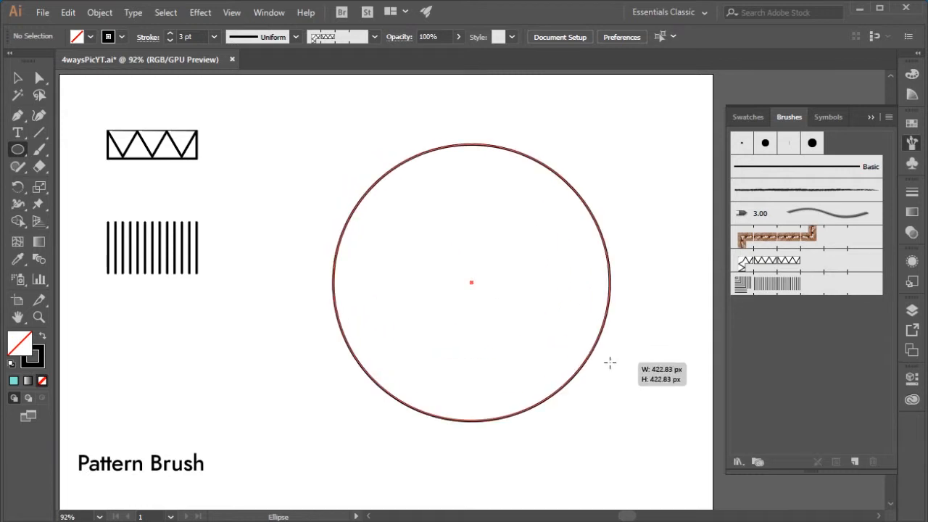
pyautogui.press('v')
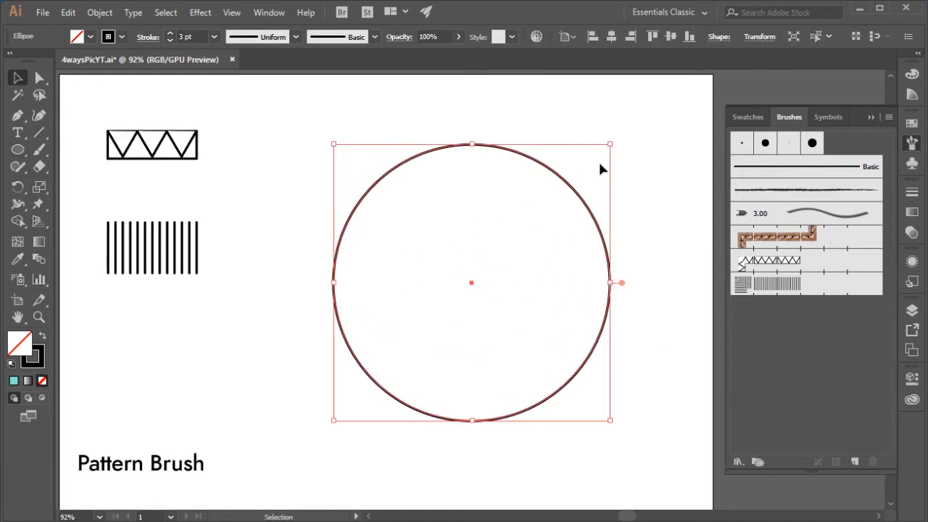
pyautogui.click(637, 171)
pyautogui.moveTo(638, 171); pyautogui.dragTo(567, 194)
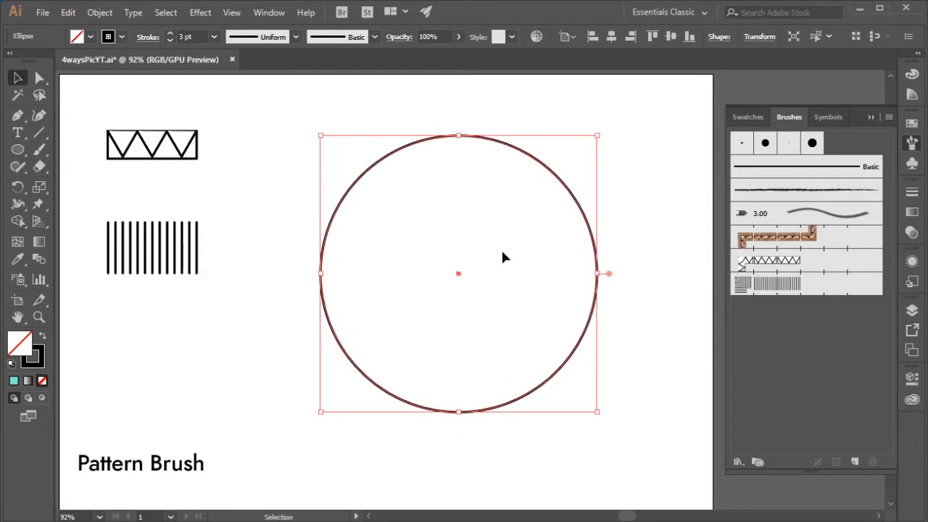
pyautogui.click(763, 267)
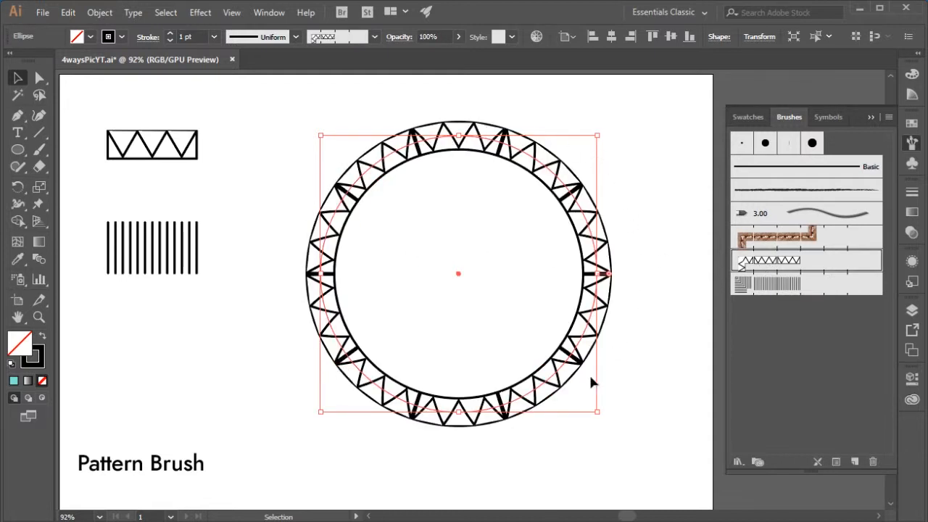
# Try heavier stroke weights of up to at least 6 pt on the zigzag circle and return it to 1 pt.
pyautogui.click(170, 33)
pyautogui.click(169, 33)
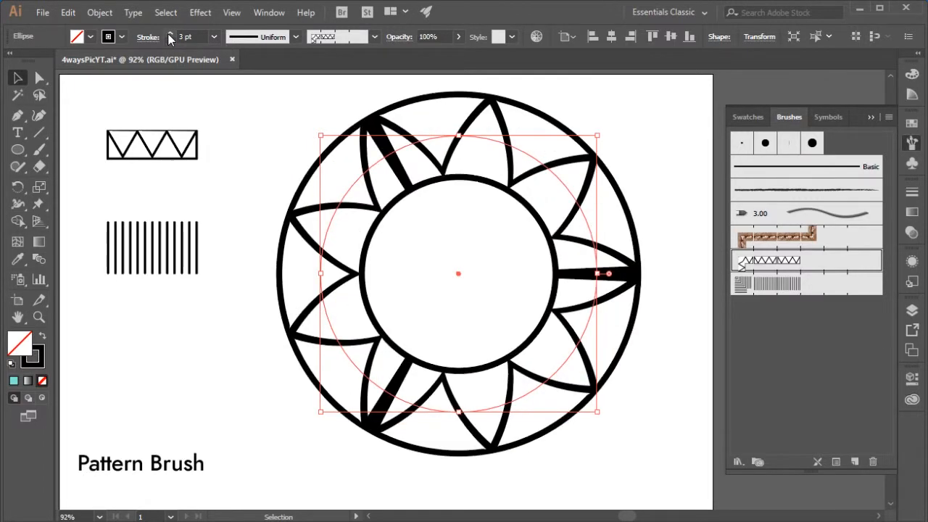
pyautogui.click(170, 33)
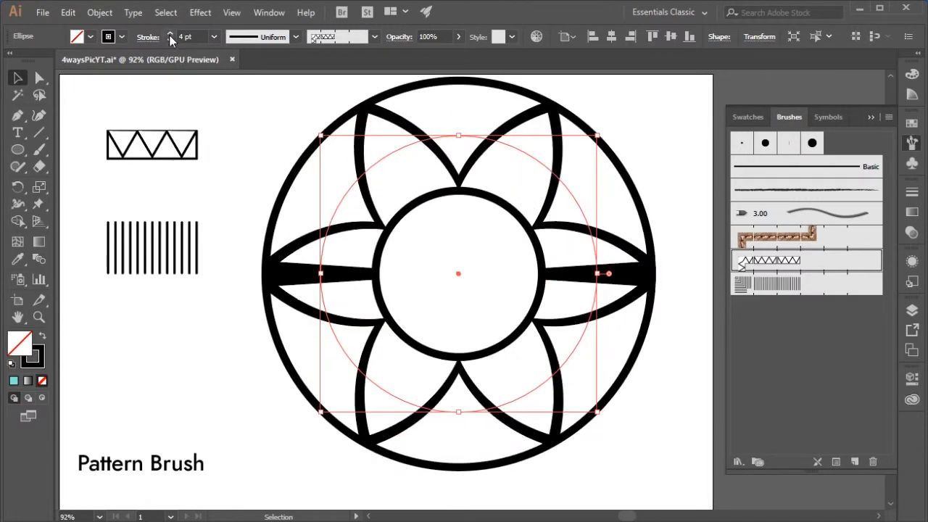
pyautogui.click(170, 33)
pyautogui.click(169, 33)
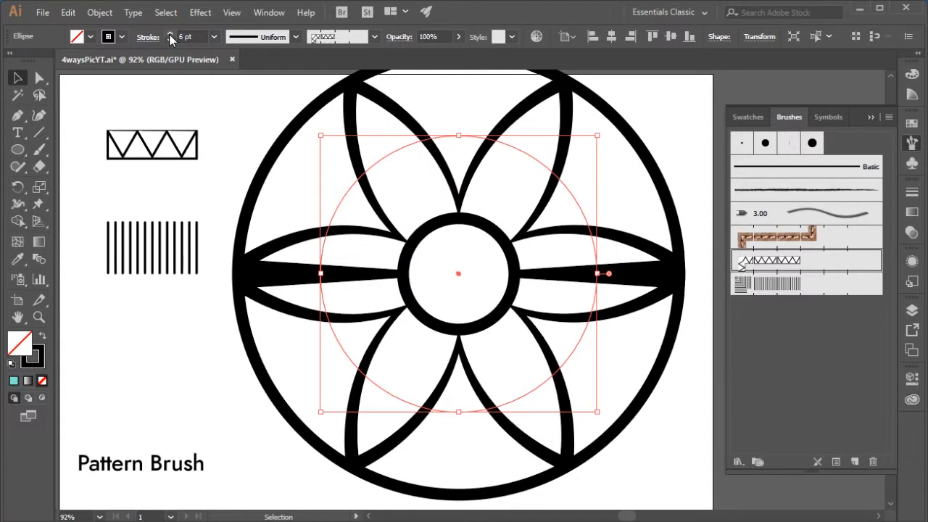
pyautogui.click(169, 33)
pyautogui.click(169, 40)
pyautogui.click(170, 40)
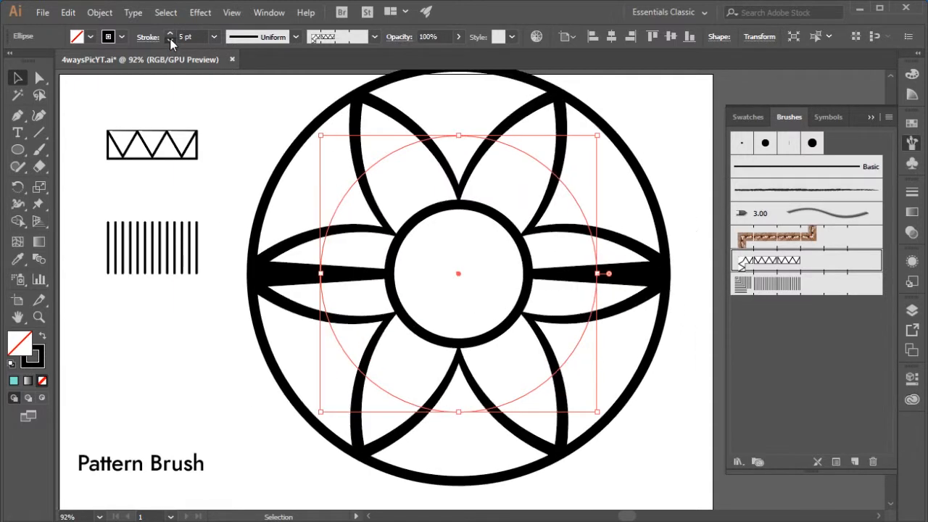
pyautogui.click(170, 40)
pyautogui.click(169, 40)
pyautogui.click(169, 40)
pyautogui.click(170, 40)
pyautogui.click(170, 40)
pyautogui.click(170, 34)
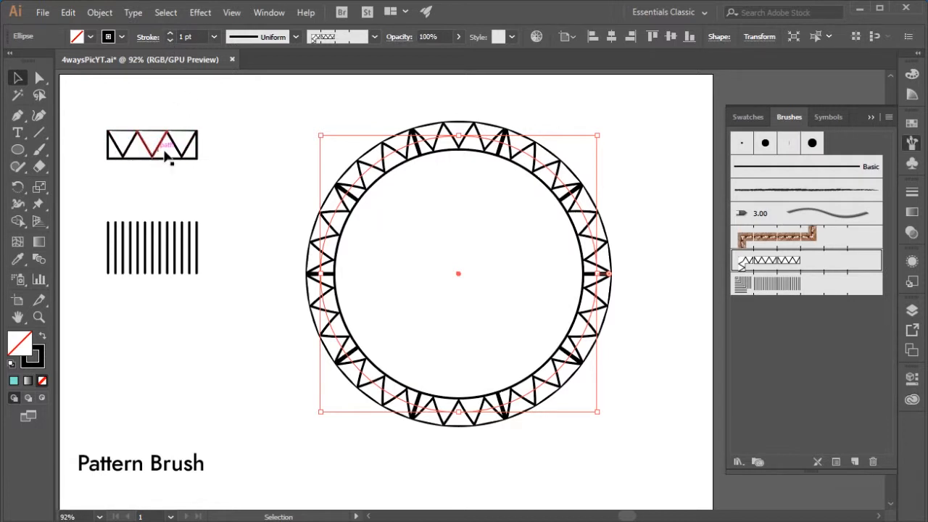
# Try a thinner 0.5 pt stroke on the zigzag circle and restore 1 pt.
pyautogui.click(170, 40)
pyautogui.click(170, 40)
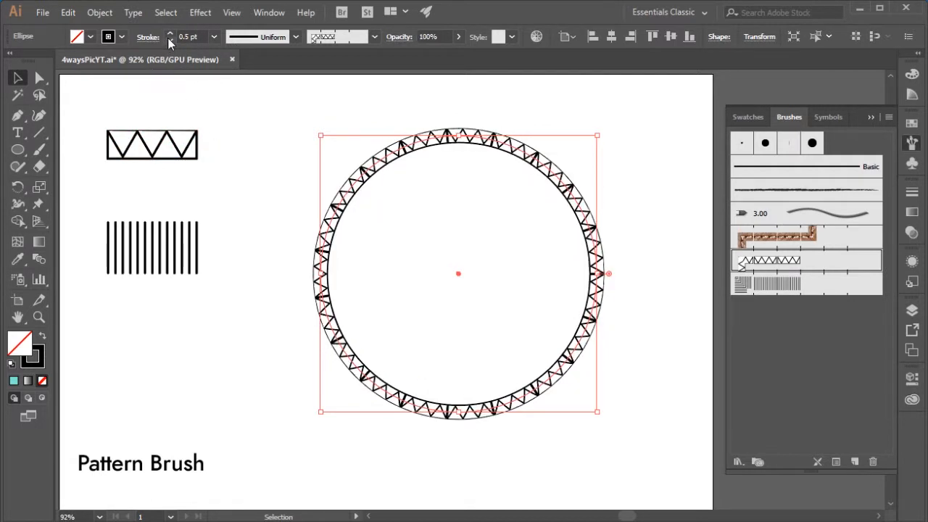
pyautogui.click(169, 33)
pyautogui.click(170, 33)
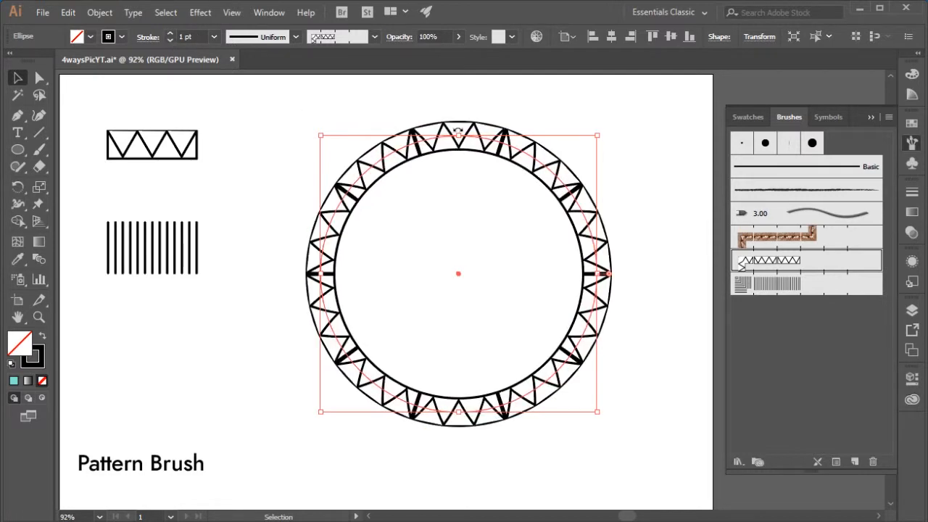
# Try scaling the zigzag circle down about its center and undo the resizing.
pyautogui.moveTo(459, 134); pyautogui.dragTo(465, 171)
pyautogui.hotkey('ctrl', 'z')
pyautogui.moveTo(460, 137)
pyautogui.mouseDown()
pyautogui.moveTo(468, 137)
pyautogui.moveTo(464, 177)
pyautogui.mouseUp()
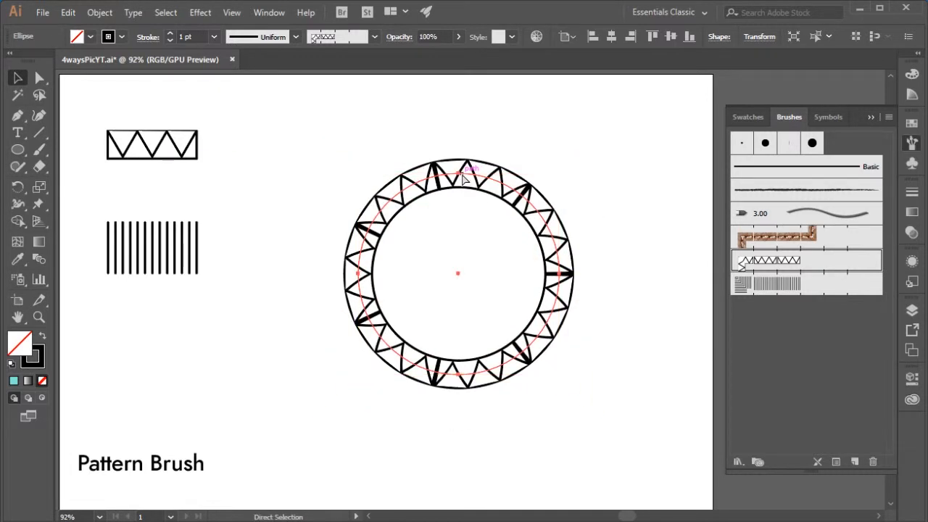
pyautogui.hotkey('ctrl', 'z')
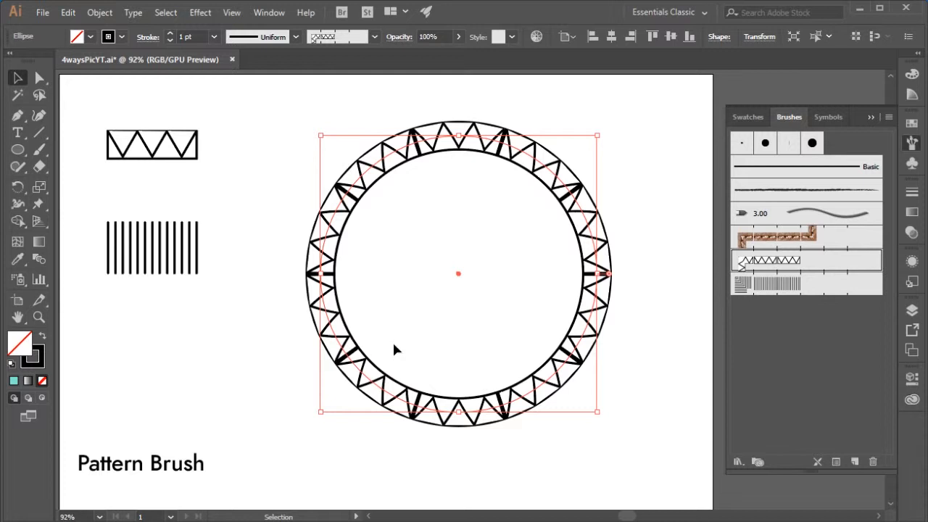
# Draw a smaller circle overlapping the upper-left part of the zigzag ring.
pyautogui.press('l')
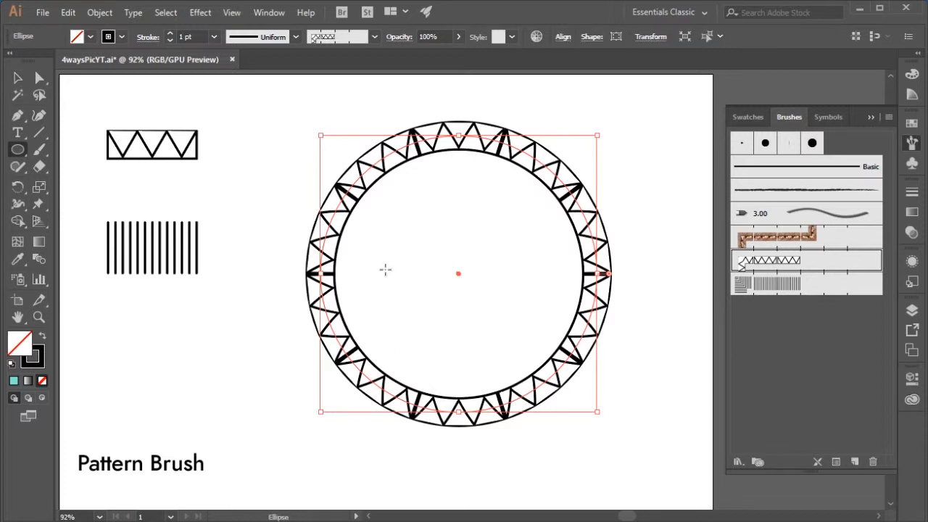
pyautogui.moveTo(242, 116); pyautogui.dragTo(399, 304)
pyautogui.press('v')
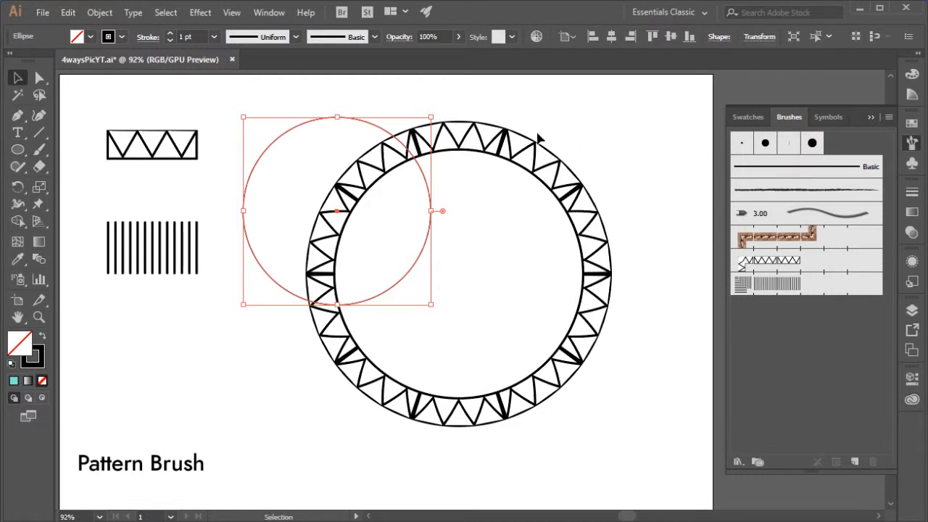
# Select the zigzag circle together with the smaller circle and bring up the object alignment controls.
pyautogui.keyDown('shift'); pyautogui.click(336, 324); pyautogui.keyUp('shift')
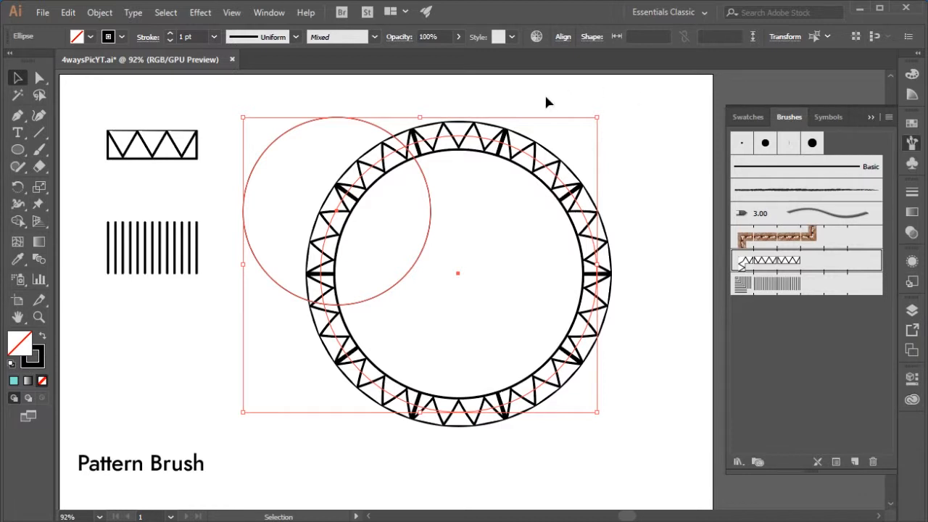
pyautogui.hotkey('shift', 'F8')
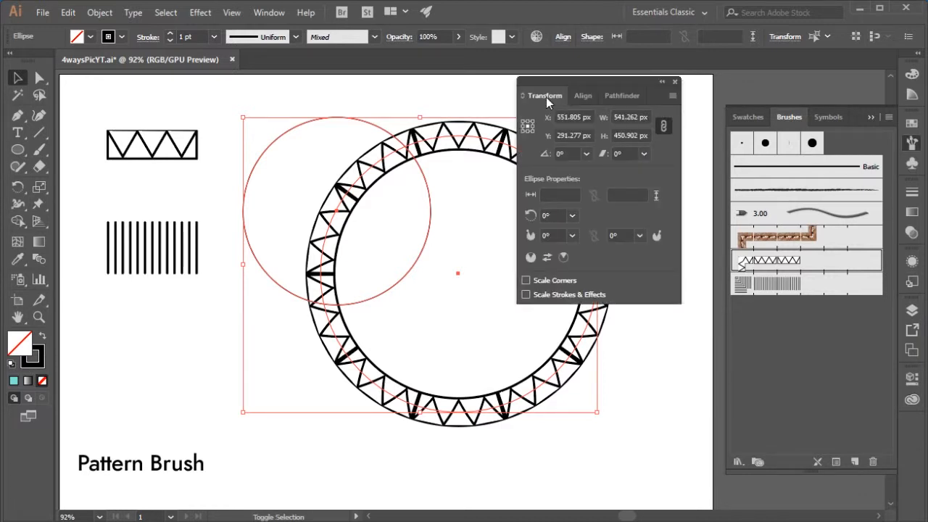
pyautogui.click(585, 95)
pyautogui.moveTo(600, 82); pyautogui.dragTo(638, 84)
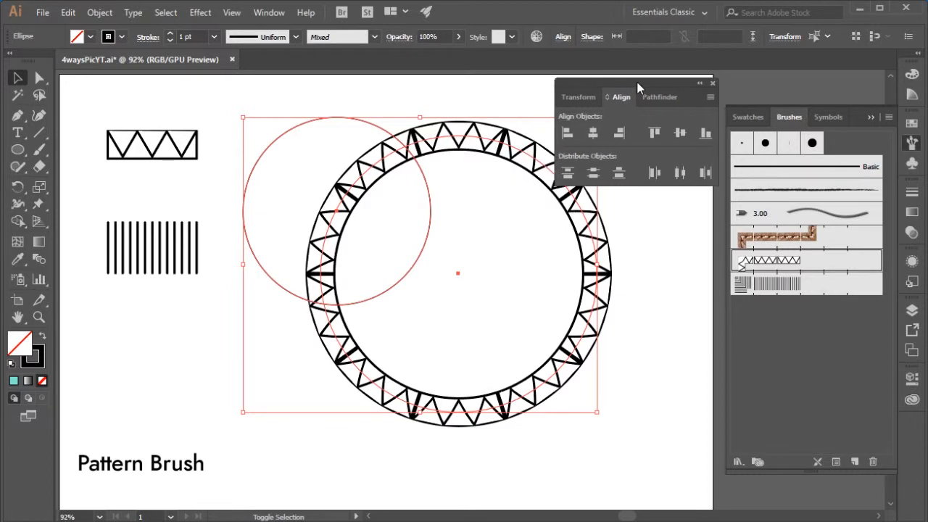
pyautogui.click(270, 13)
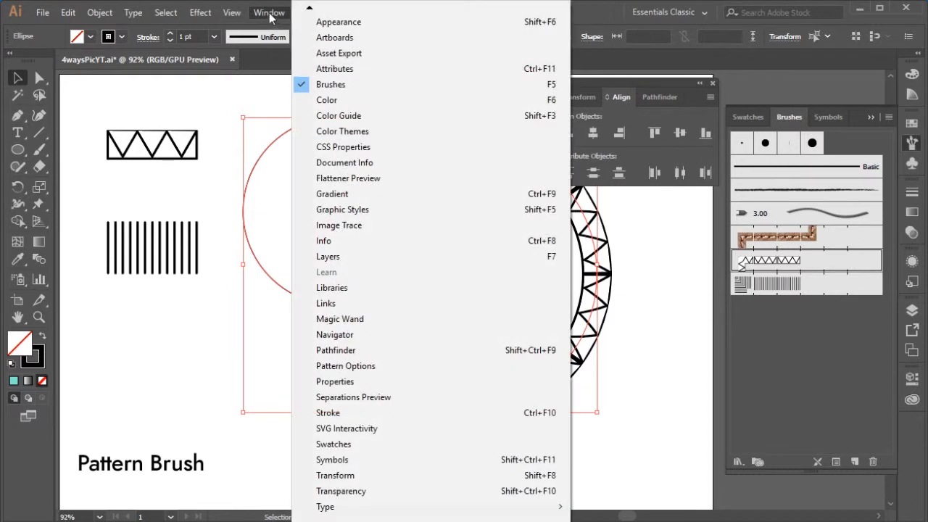
pyautogui.moveTo(352, 9)
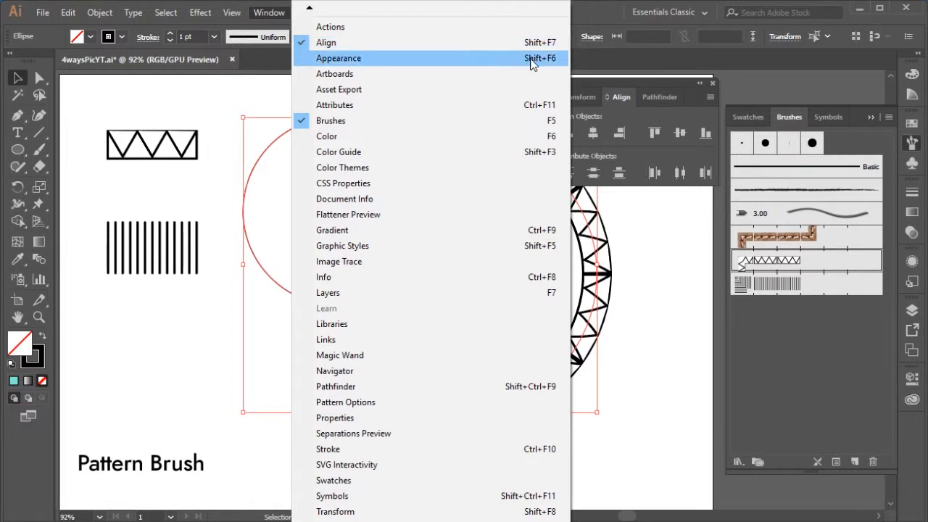
pyautogui.click(625, 96)
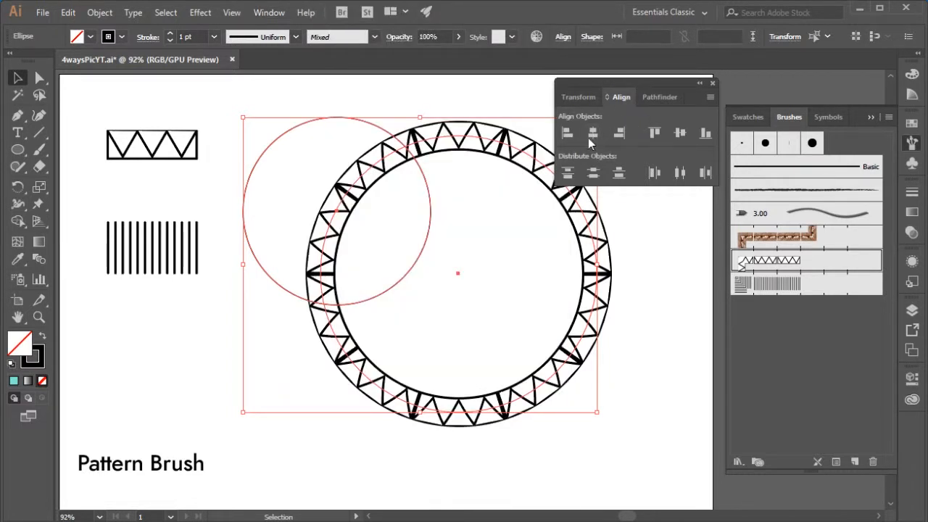
# Reveal the additional alignment options and set objects to align to the selection.
pyautogui.click(709, 97)
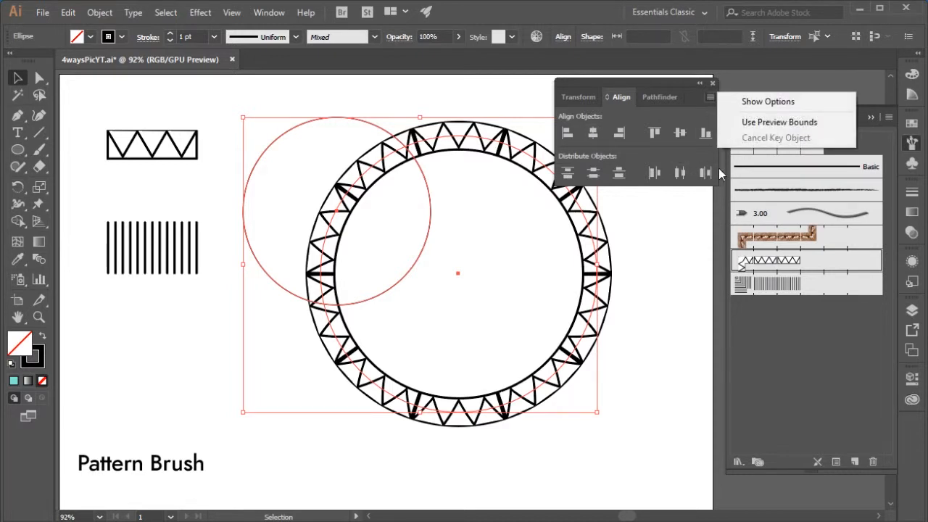
pyautogui.click(758, 99)
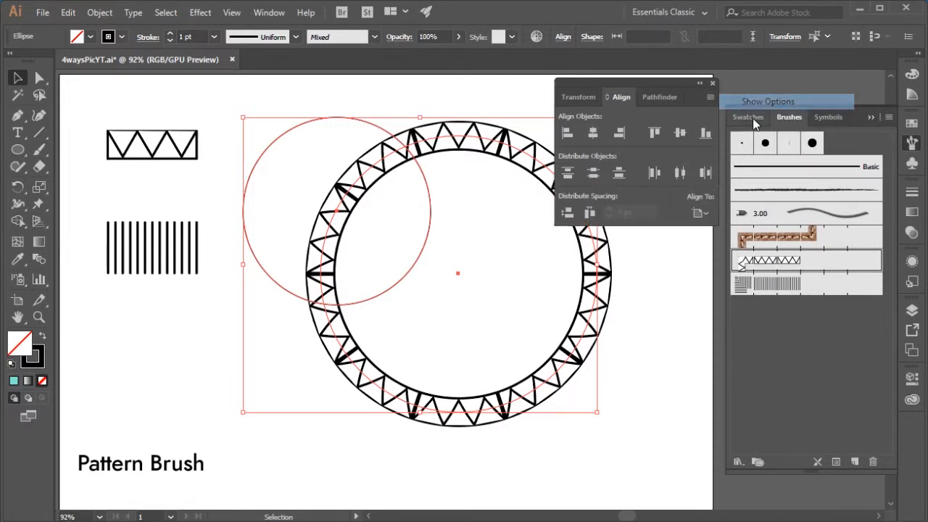
pyautogui.click(702, 215)
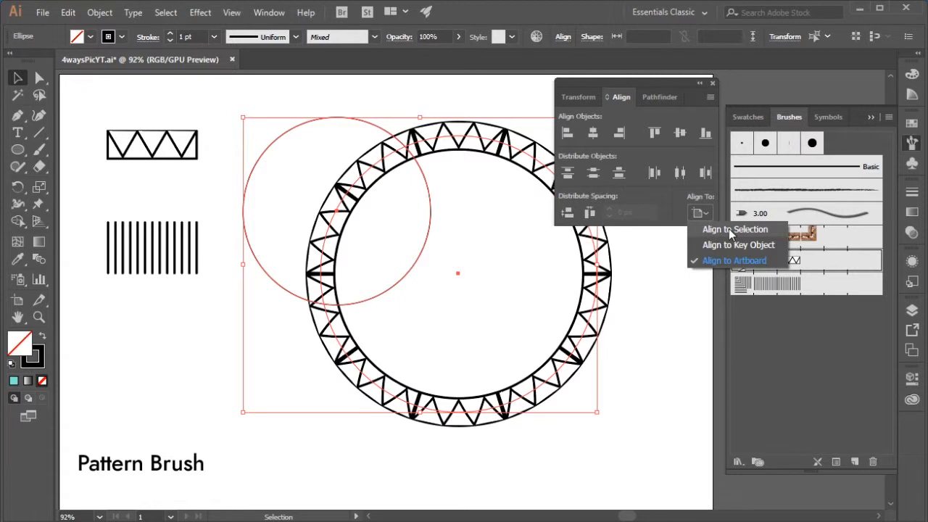
pyautogui.click(729, 230)
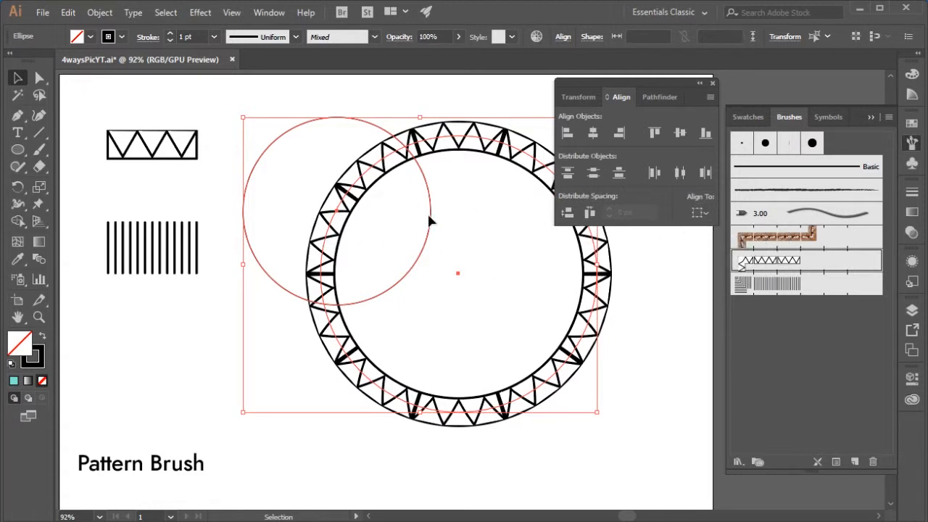
# Center the two circles on each other horizontally and vertically, and move the pair slightly down the artboard.
pyautogui.click(595, 135)
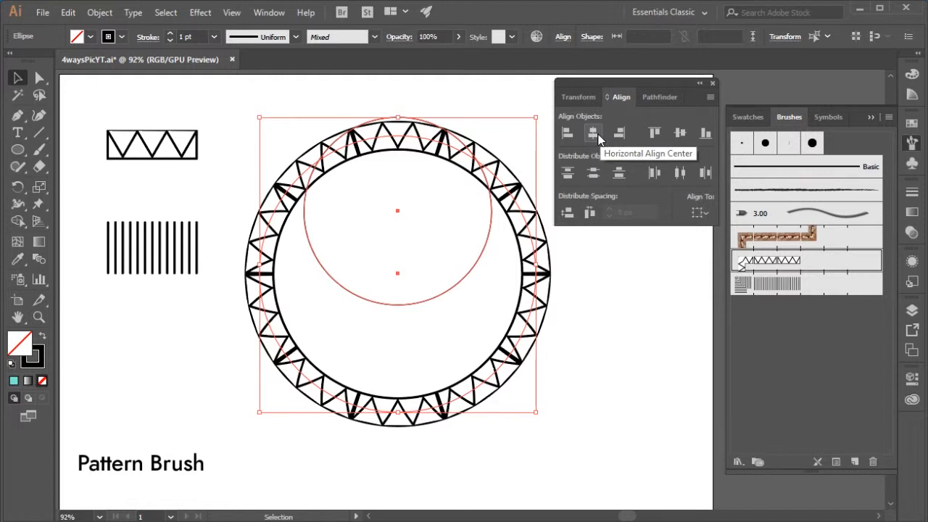
pyautogui.click(680, 132)
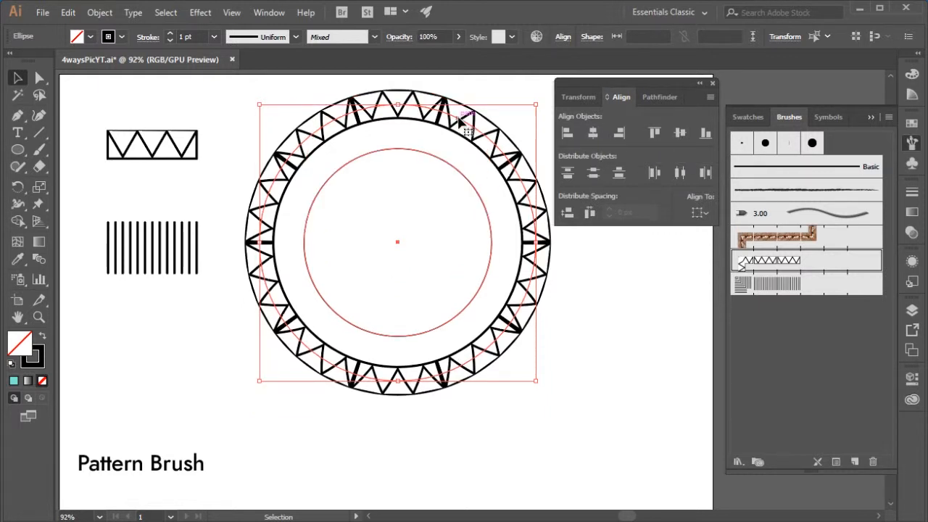
pyautogui.moveTo(464, 120); pyautogui.dragTo(461, 164)
pyautogui.click(611, 337)
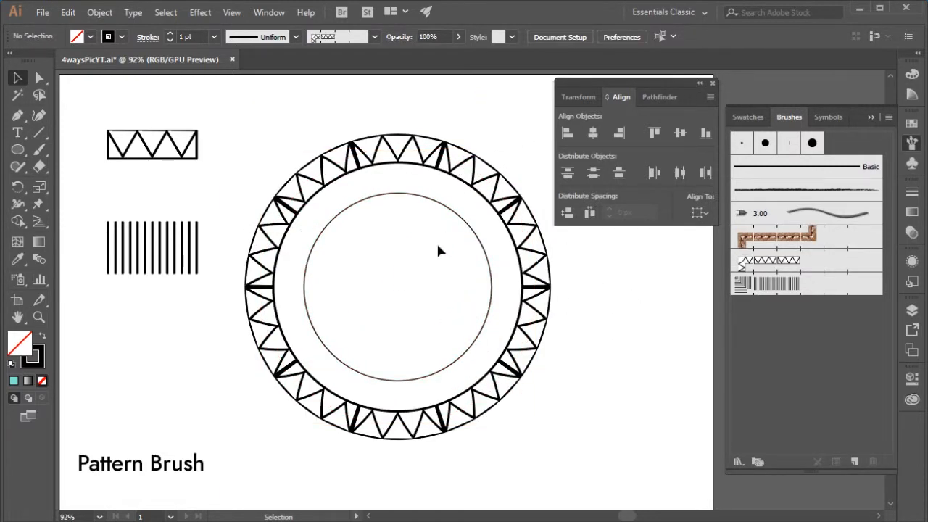
# Apply the vertical-line pattern brush to the inner circle and enlarge it about its center until its lines meet the zigzag ring.
pyautogui.click(476, 236)
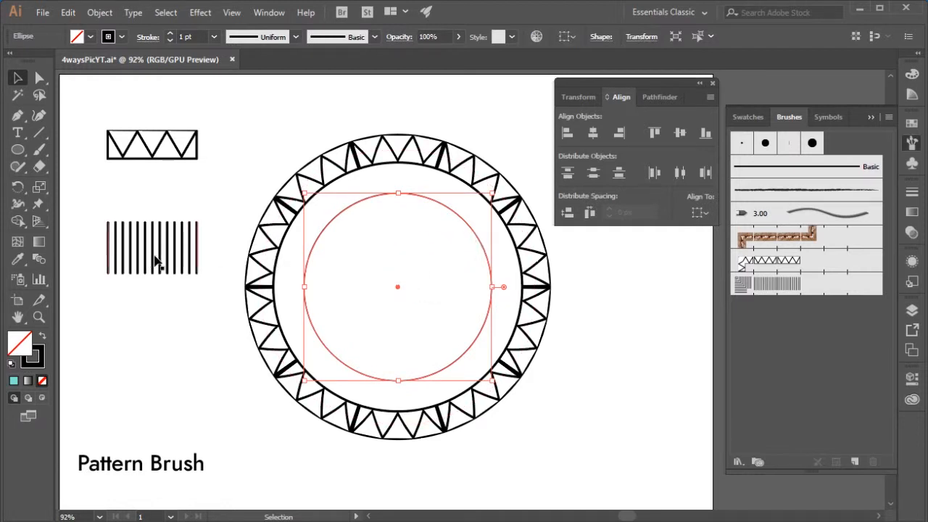
pyautogui.click(770, 287)
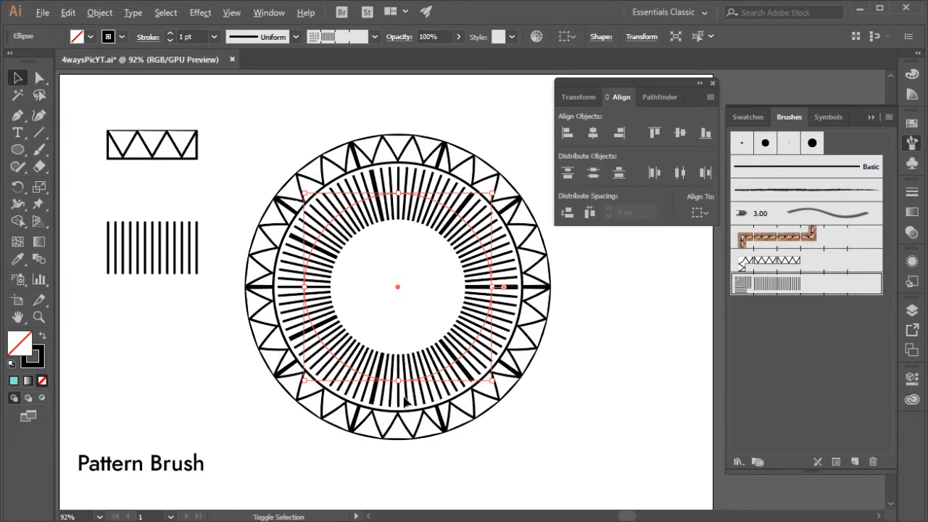
pyautogui.moveTo(401, 382); pyautogui.dragTo(402, 385)
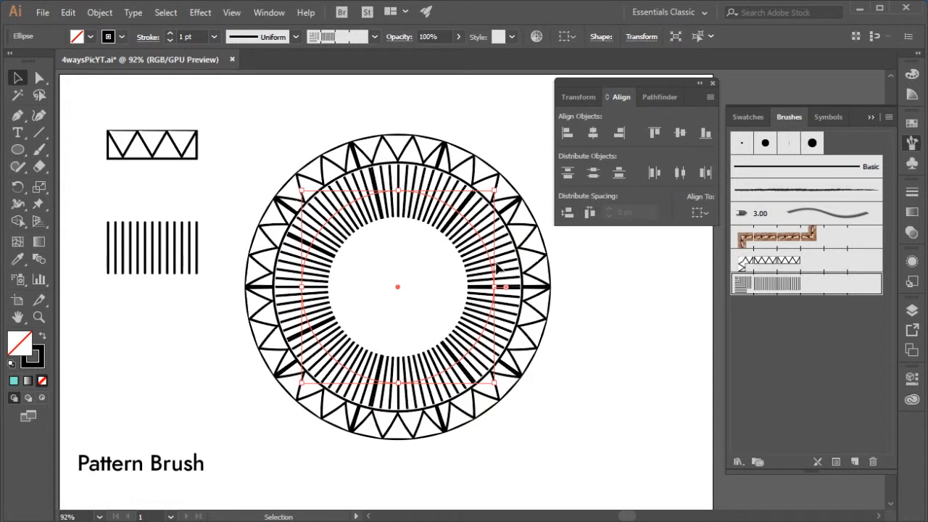
pyautogui.moveTo(398, 190); pyautogui.dragTo(398, 187)
pyautogui.scroll(5, 399, 187)
pyautogui.moveTo(387, 225); pyautogui.dragTo(400, 227)
pyautogui.scroll(-4, 365, 281)
pyautogui.scroll(-4, 365, 280)
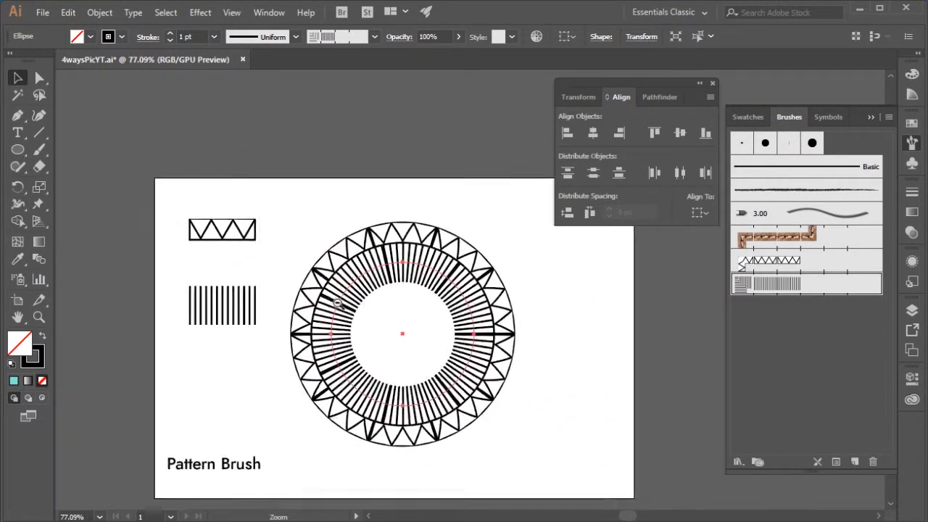
pyautogui.click(530, 331)
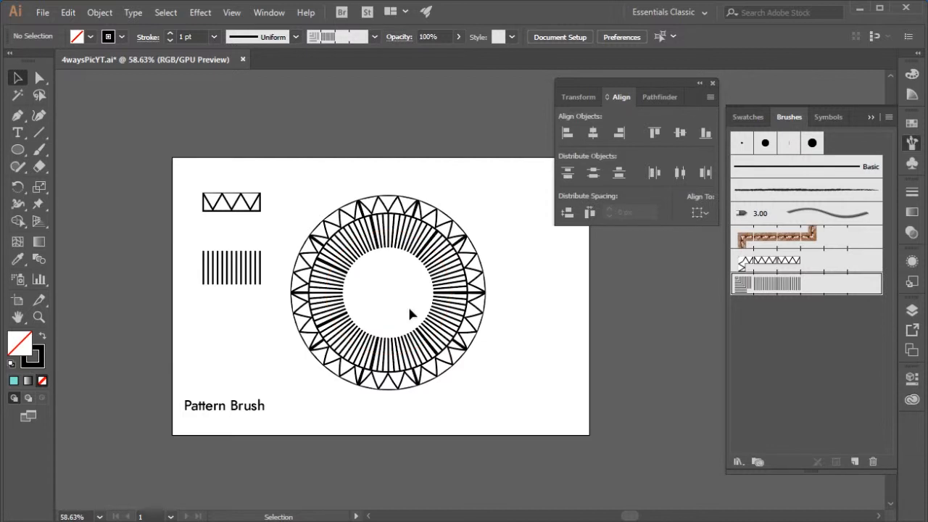
# Create a scaled-down concentric copy of the zigzag ring that fits just inside the line ring.
pyautogui.click(419, 383)
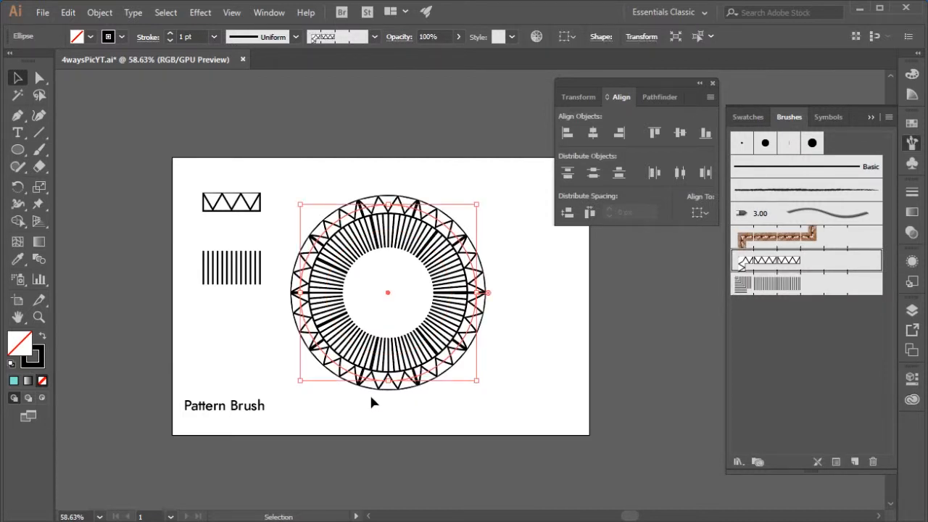
pyautogui.moveTo(388, 385); pyautogui.dragTo(378, 330)
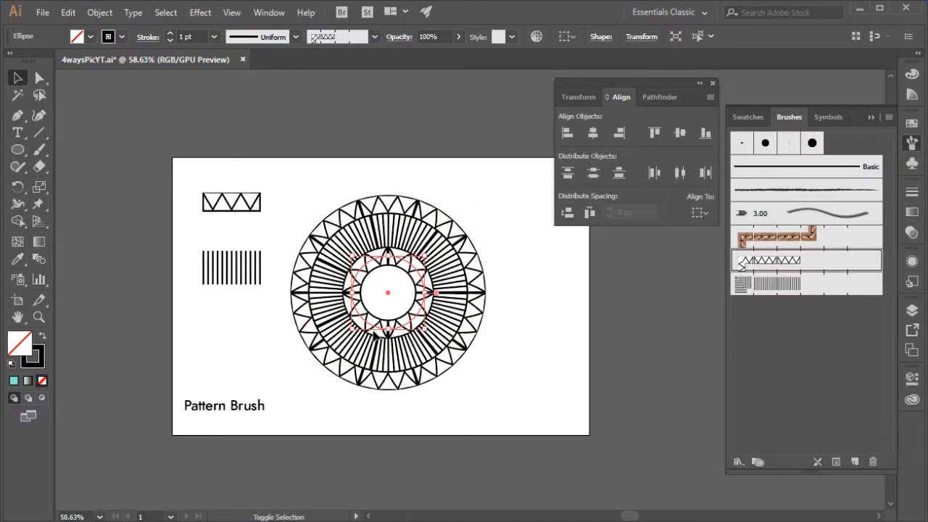
pyautogui.click(594, 332)
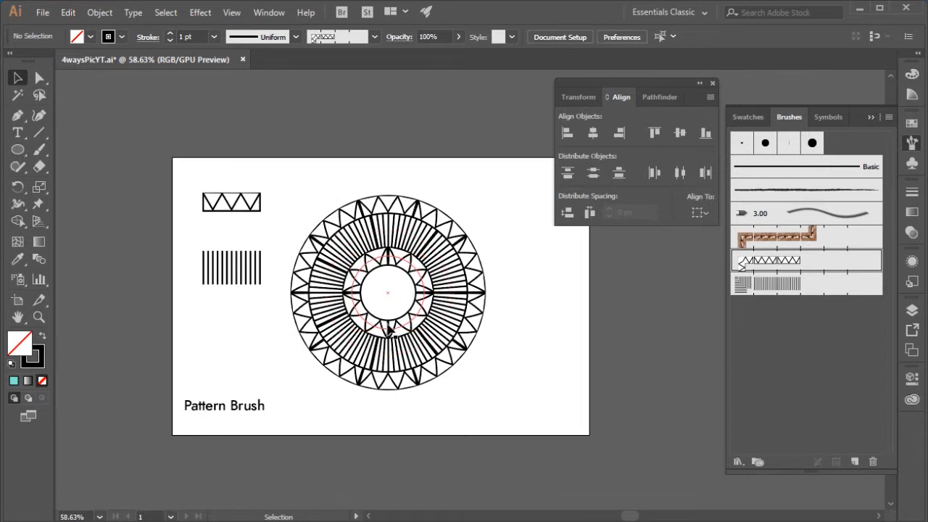
# Create a small concentric copy of the line ring and shrink it until its spokes fill the center of the inner zigzag ring.
pyautogui.click(396, 368)
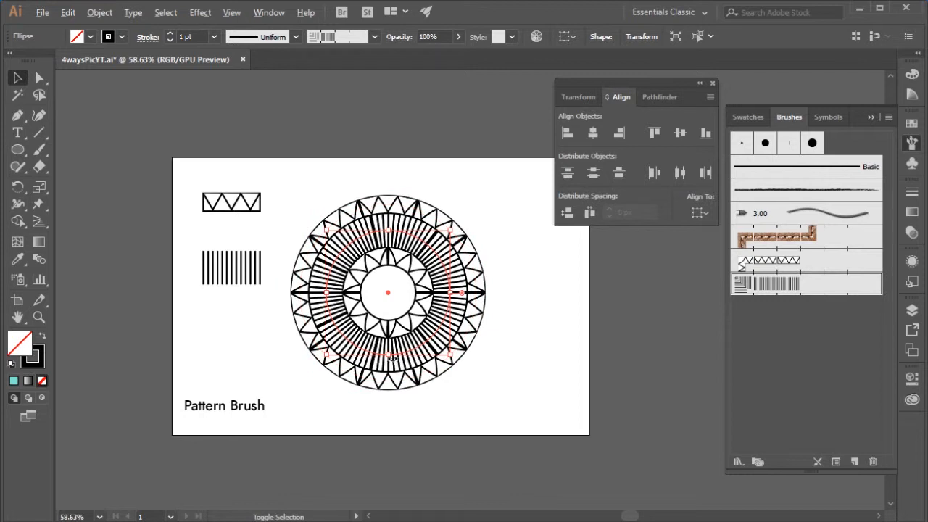
pyautogui.moveTo(388, 356); pyautogui.dragTo(389, 309)
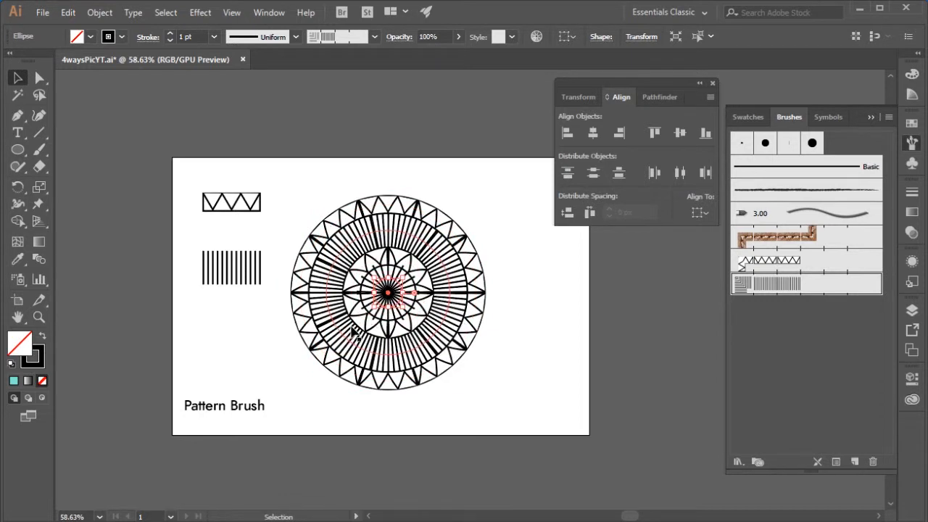
pyautogui.scroll(3, 368, 289)
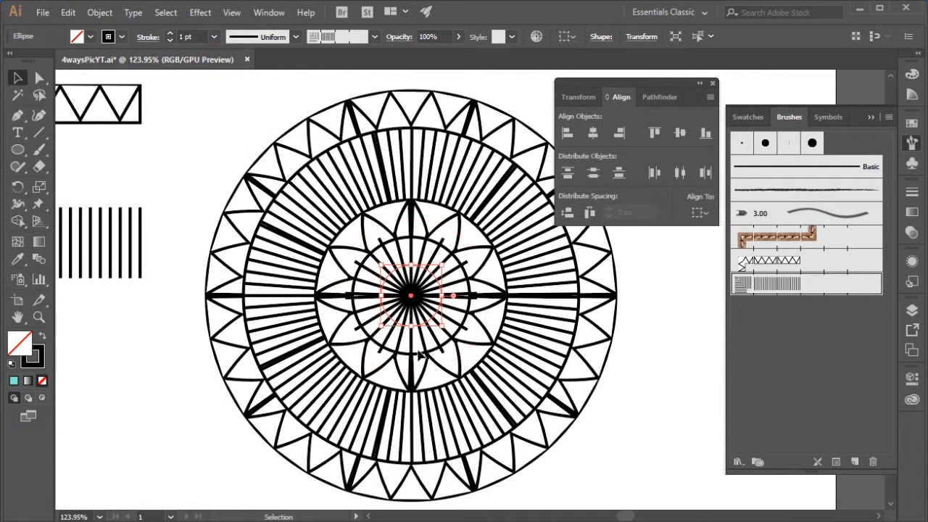
pyautogui.moveTo(414, 329); pyautogui.dragTo(411, 322)
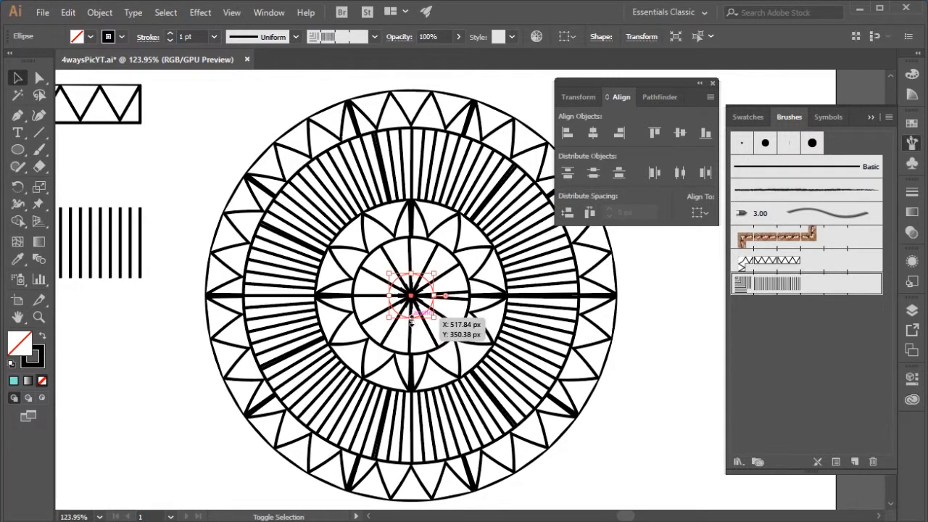
pyautogui.click(653, 435)
pyautogui.press('z')
pyautogui.moveTo(626, 395); pyautogui.dragTo(549, 395)
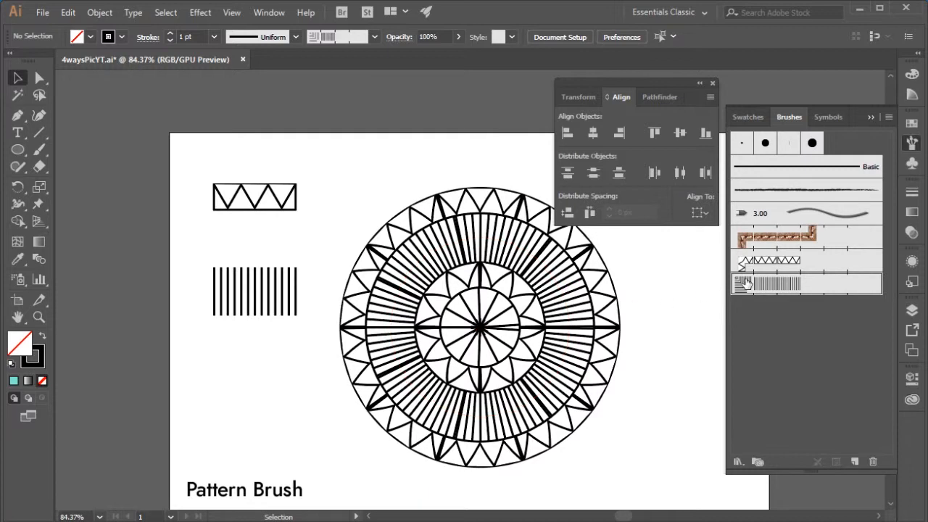
# Review the zigzag pattern brush's options, including the fit settings, and close them without changes.
pyautogui.doubleClick(770, 263)
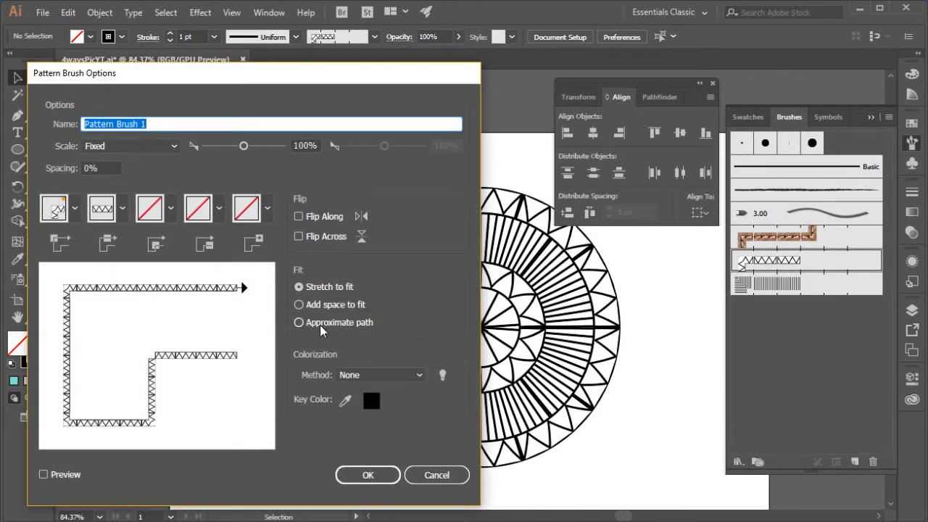
pyautogui.click(435, 475)
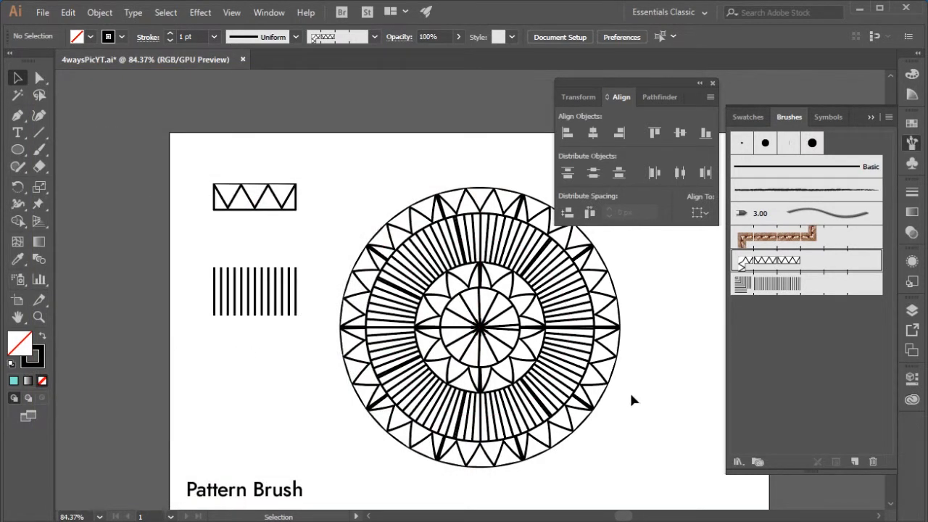
pyautogui.press('space')
pyautogui.moveTo(636, 372); pyautogui.dragTo(543, 346)
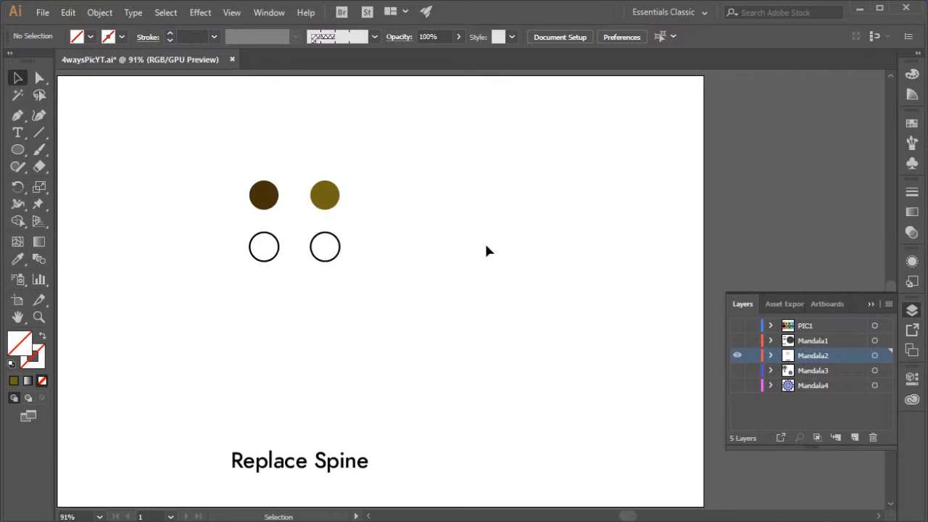
# Move the olive filled circle horizontally away from the brown one so the pair spans about 277 px in width.
pyautogui.moveTo(248, 174); pyautogui.dragTo(385, 211)
pyautogui.click(278, 208)
pyautogui.moveTo(324, 209); pyautogui.dragTo(414, 210)
# Select the brown and olive filled circles and make a blend between them.
pyautogui.moveTo(222, 147); pyautogui.dragTo(449, 209)
pyautogui.press('a')
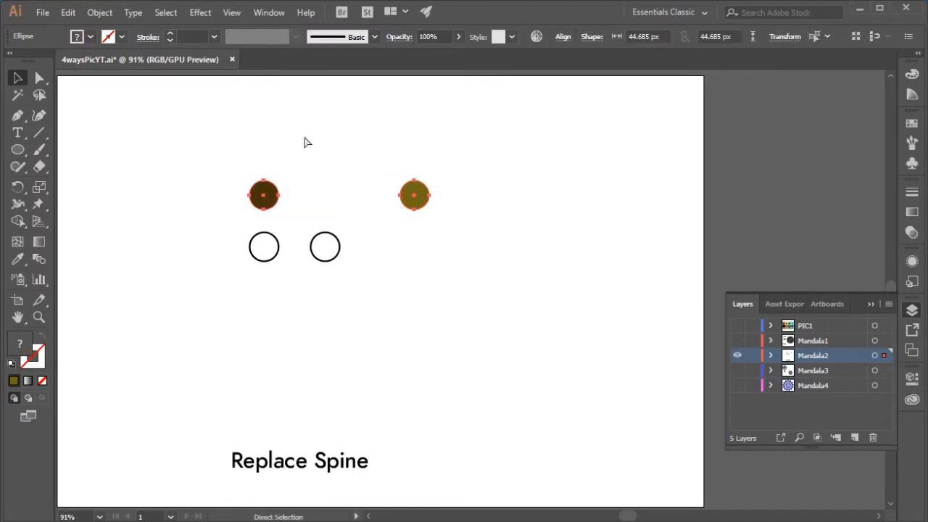
pyautogui.press('v')
pyautogui.click(101, 12)
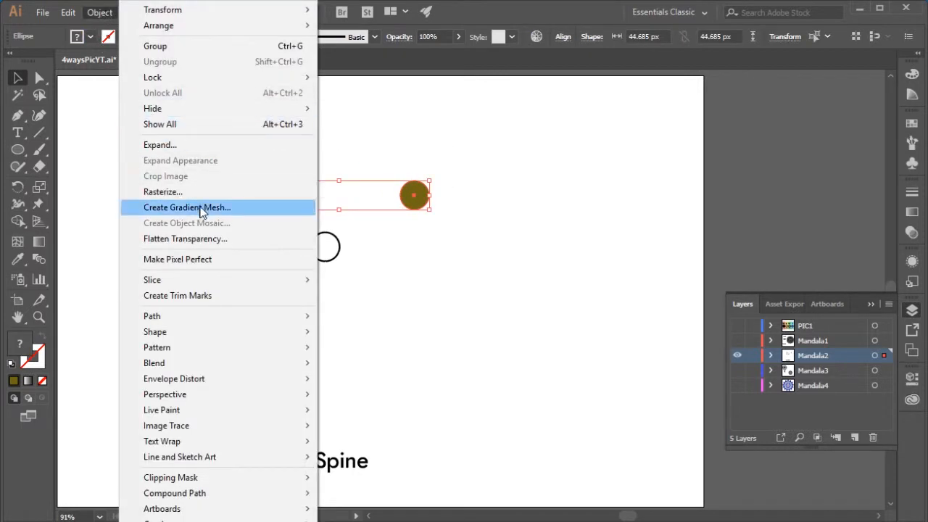
pyautogui.moveTo(207, 369)
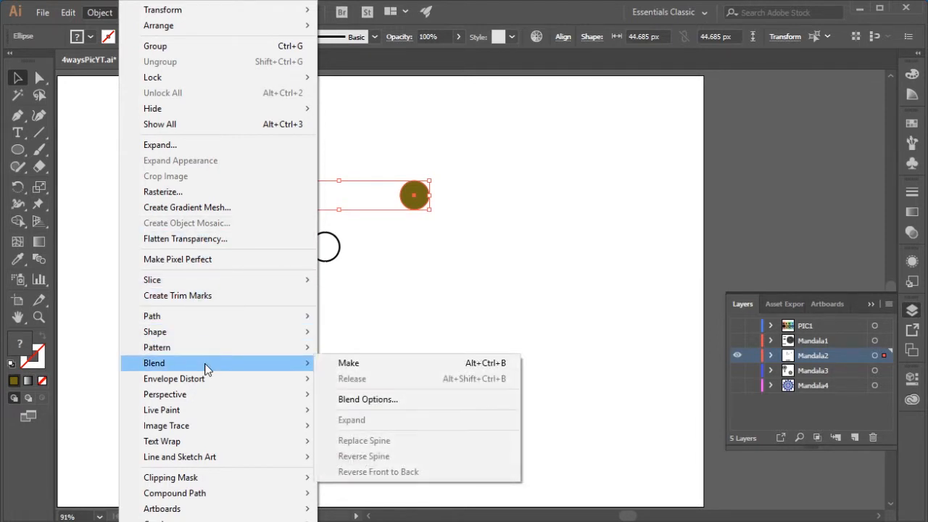
pyautogui.click(364, 364)
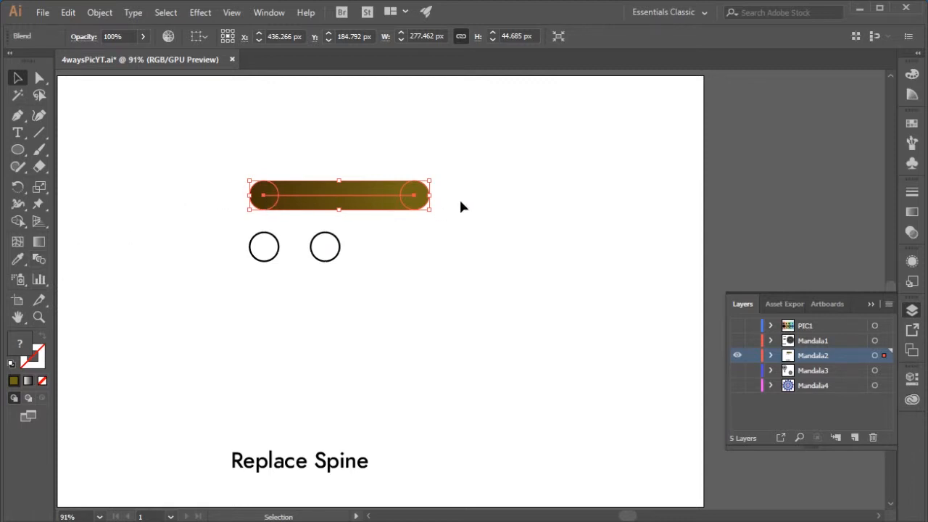
# Switch the brown-to-olive blend's spacing to Specified Steps with preview on and try 5 steps.
pyautogui.click(36, 261)
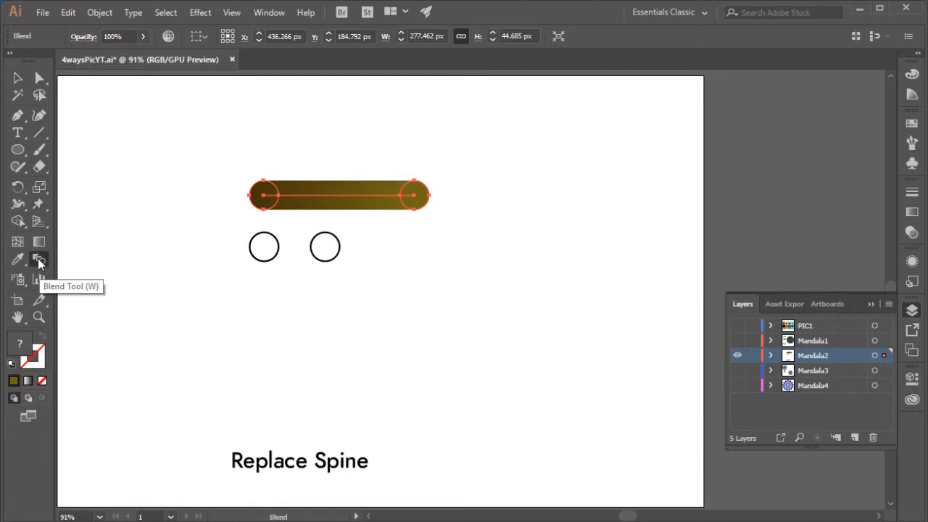
pyautogui.doubleClick(40, 263)
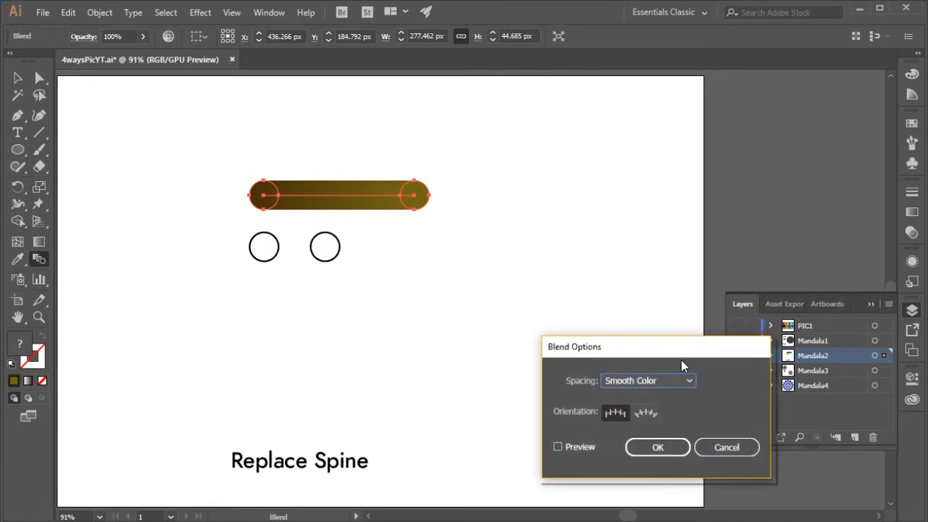
pyautogui.moveTo(684, 364); pyautogui.dragTo(512, 271)
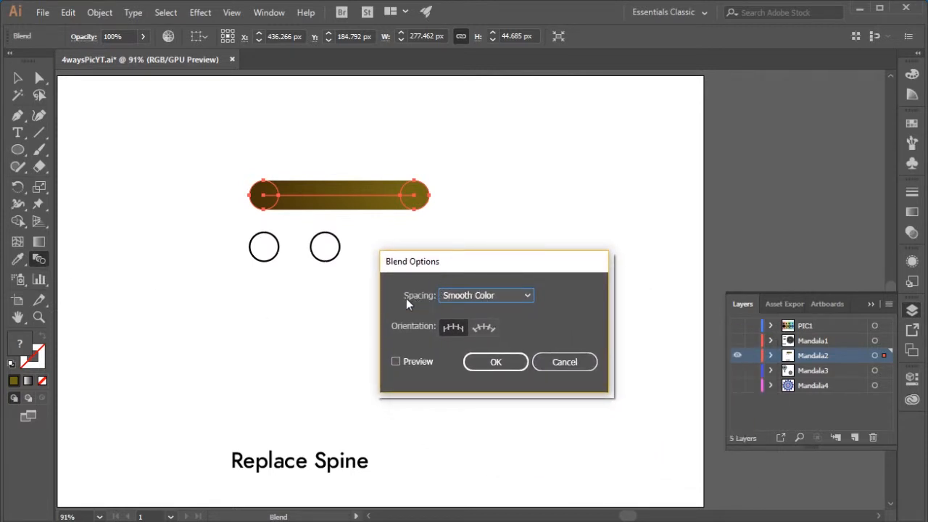
pyautogui.click(482, 297)
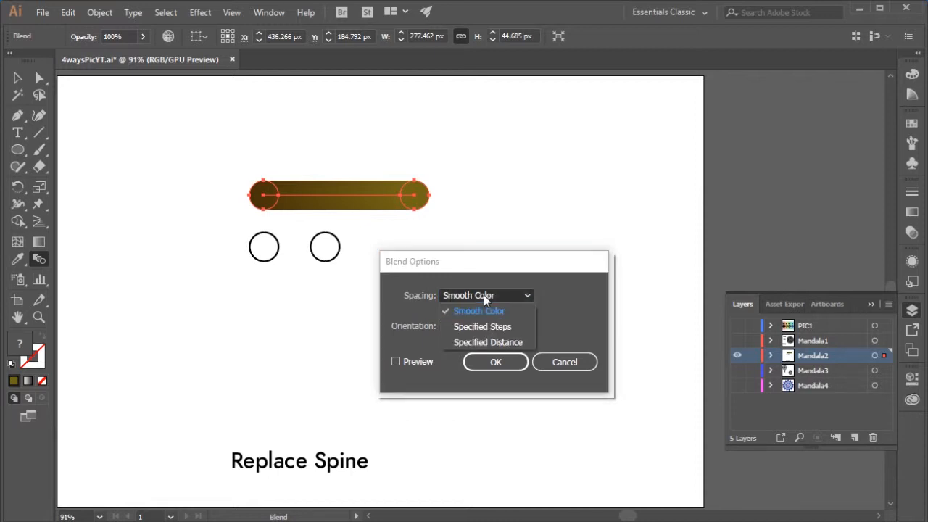
pyautogui.click(484, 327)
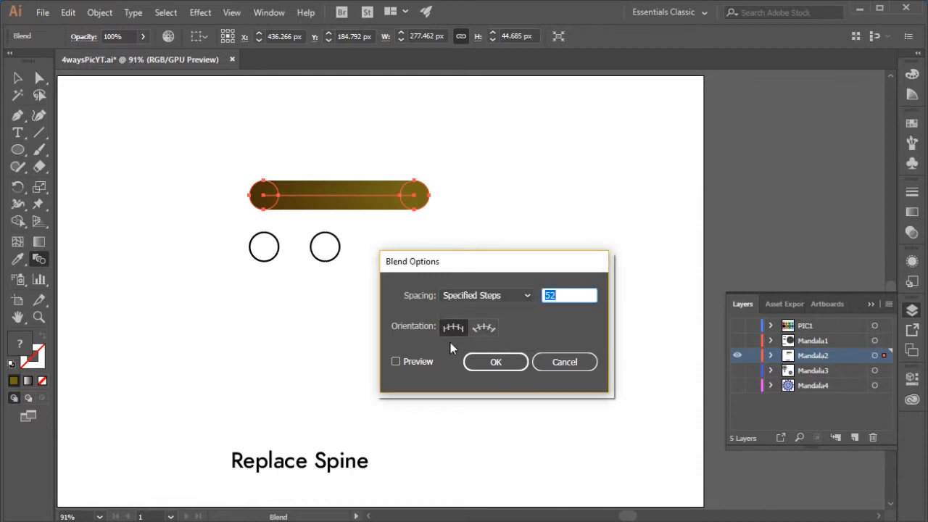
pyautogui.click(395, 362)
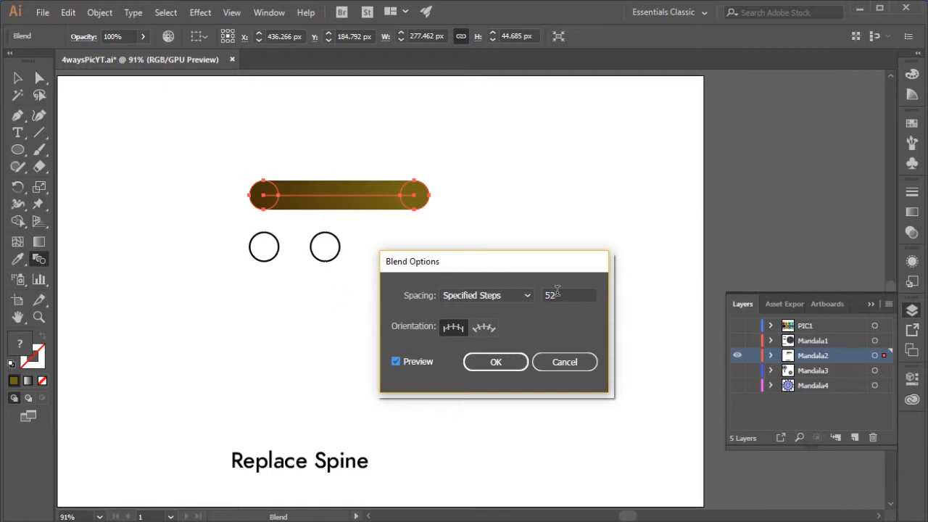
pyautogui.doubleClick(556, 293)
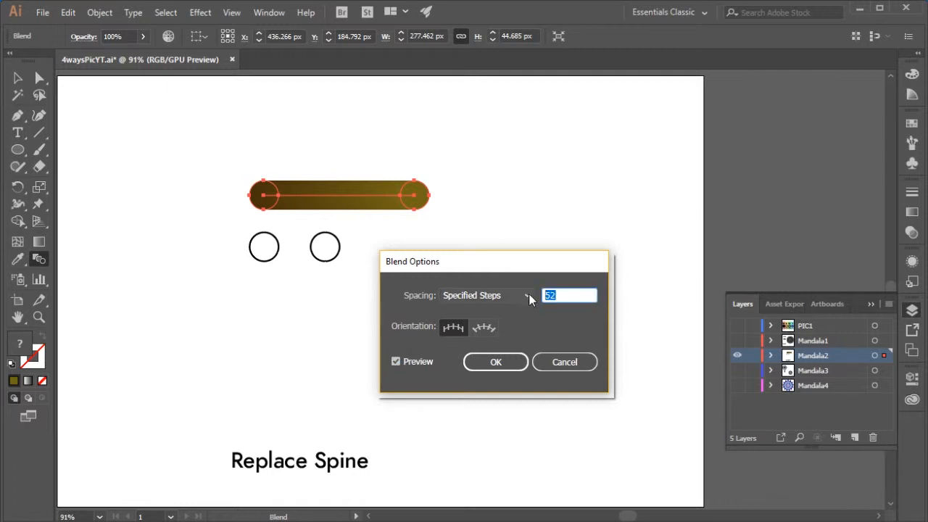
pyautogui.write('5')
pyautogui.press('Tab')
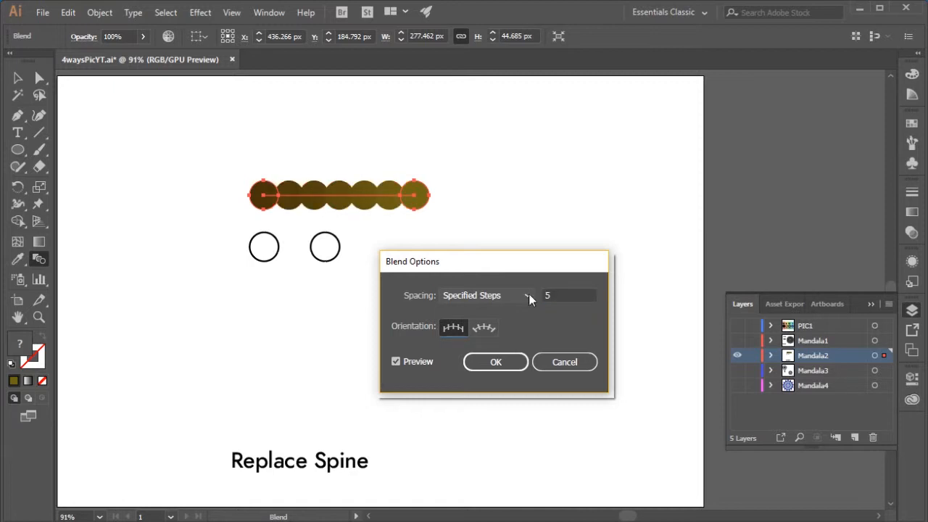
# Set the brown-to-olive blend to 3 specified steps, apply the options and deselect it.
pyautogui.doubleClick(567, 294)
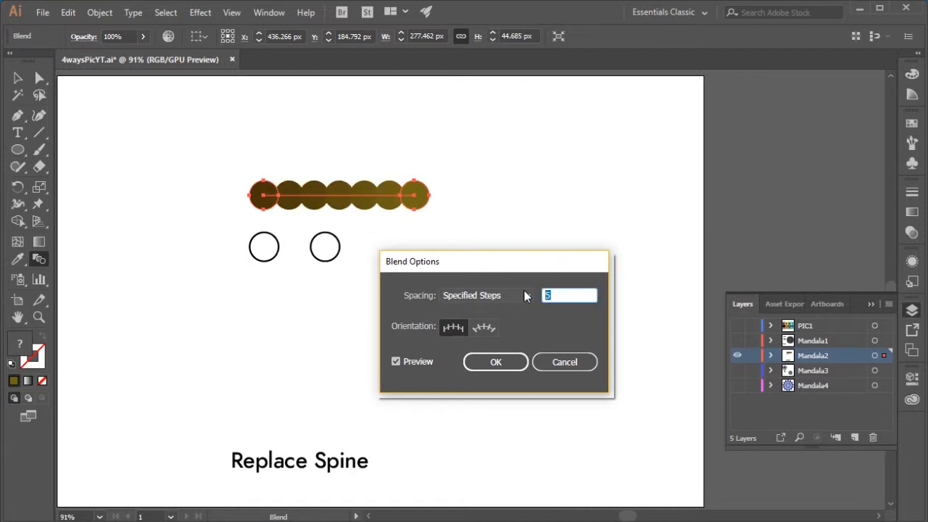
pyautogui.write('6')
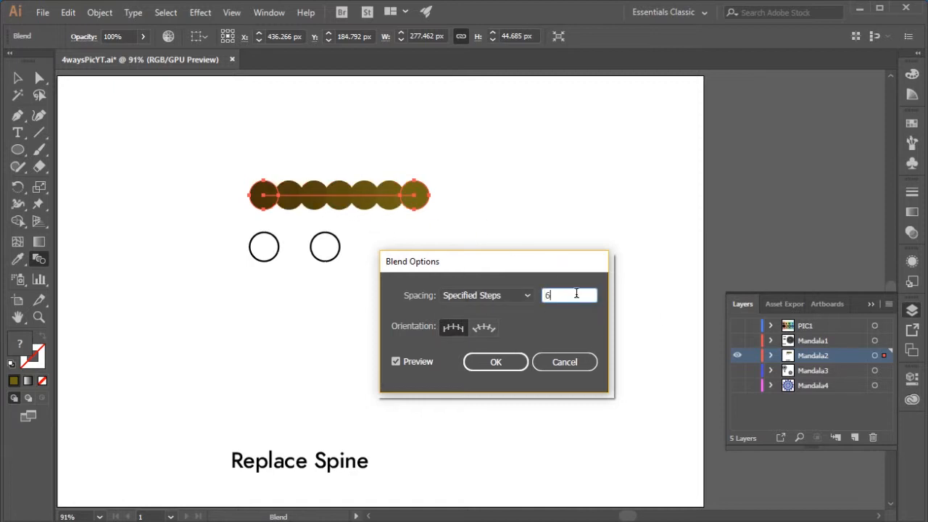
pyautogui.doubleClick(575, 294)
pyautogui.press('Tab')
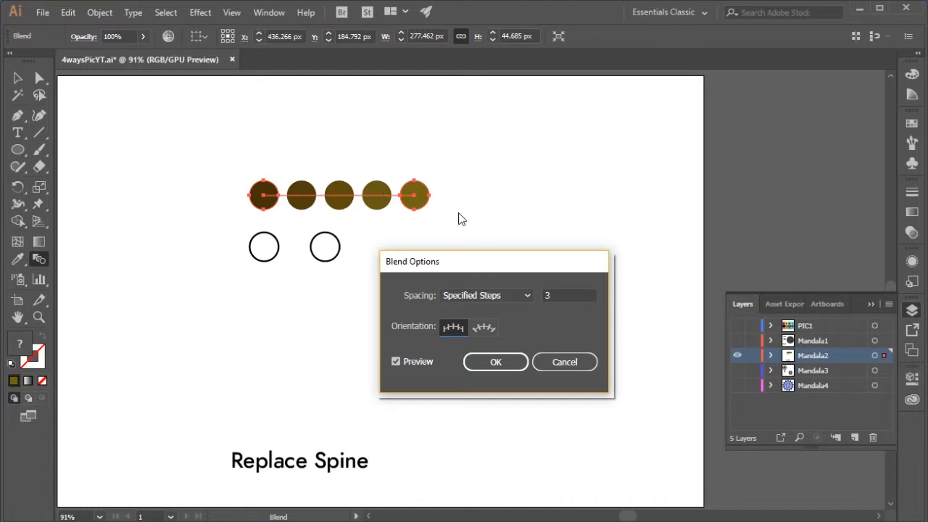
pyautogui.click(496, 361)
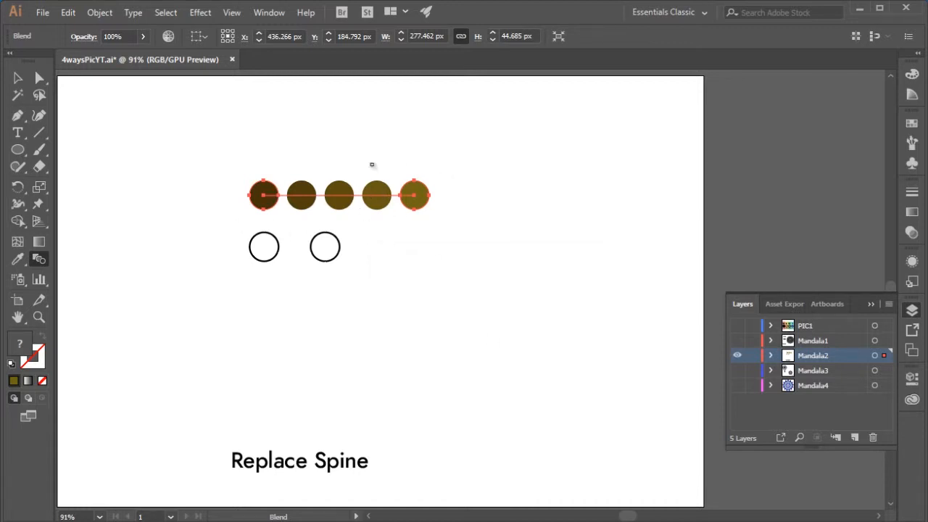
pyautogui.click(17, 77)
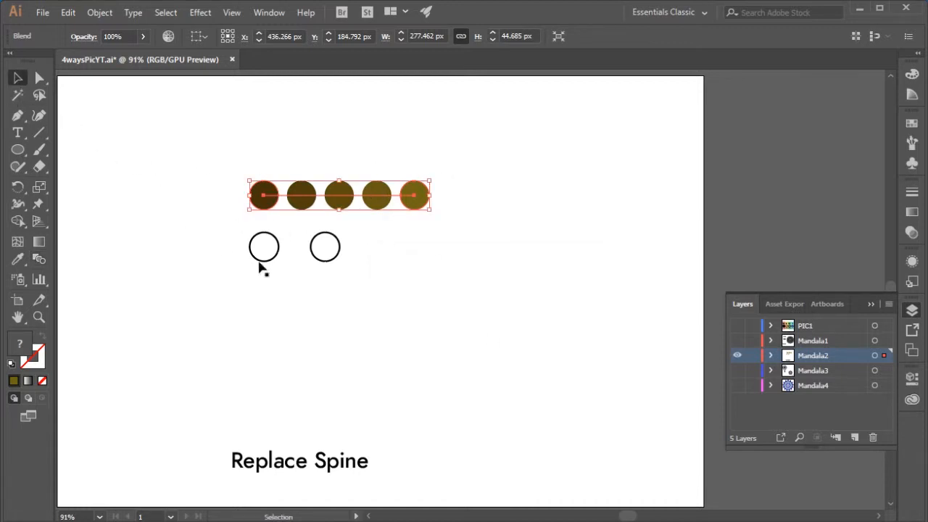
pyautogui.click(292, 287)
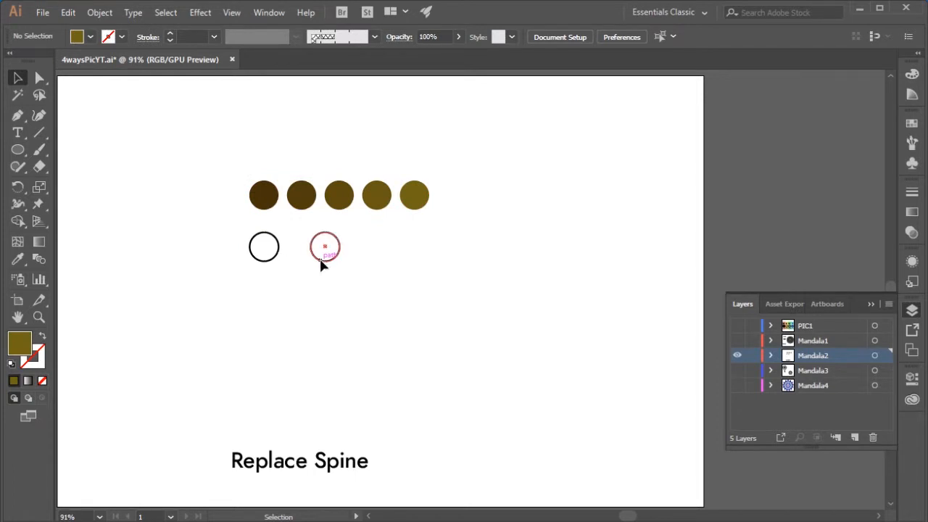
# Move the second outlined circle horizontally so the pair spans about 277 px, and make a blend between the two outlined circles.
pyautogui.moveTo(324, 249); pyautogui.dragTo(414, 251)
pyautogui.moveTo(220, 311); pyautogui.dragTo(443, 238)
pyautogui.press('v')
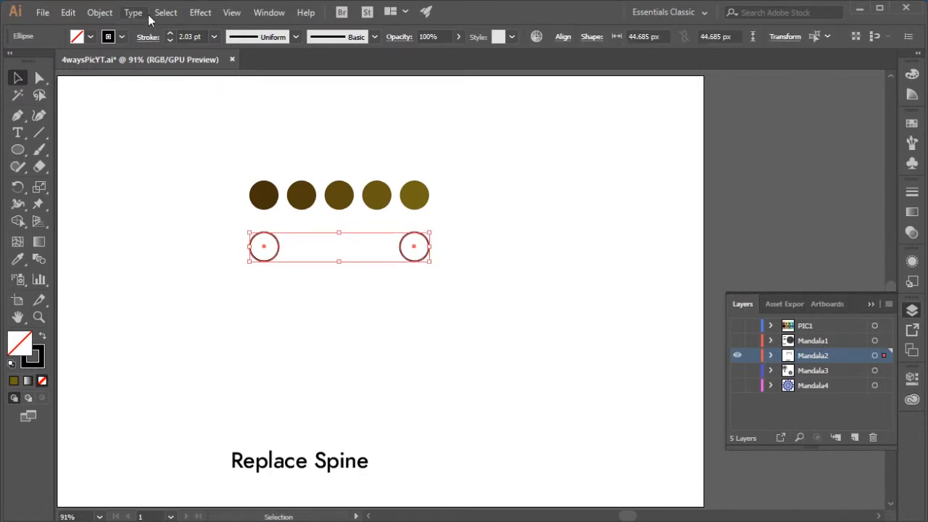
pyautogui.click(105, 16)
pyautogui.moveTo(169, 364)
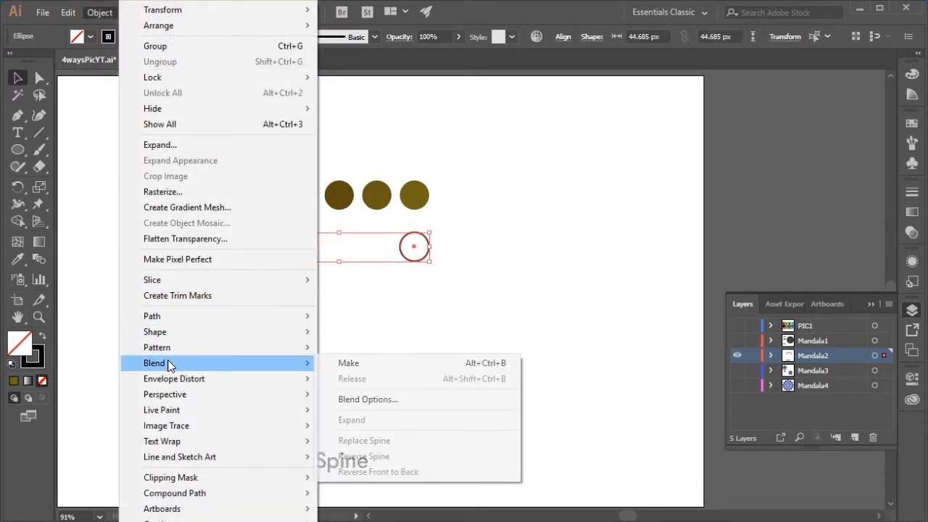
pyautogui.click(367, 363)
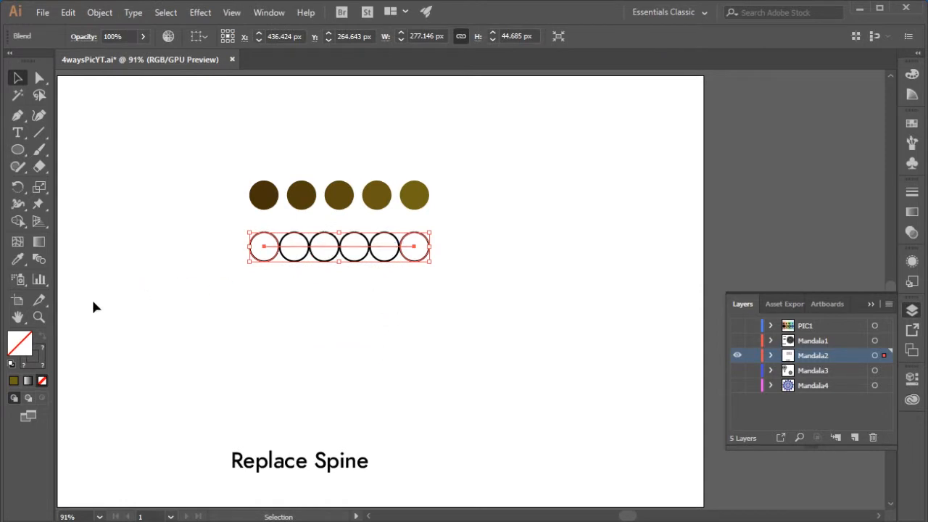
# Set the outlined circles' blend to Specified Steps spacing with 3 steps and preview on.
pyautogui.doubleClick(39, 259)
pyautogui.moveTo(547, 264); pyautogui.dragTo(577, 242)
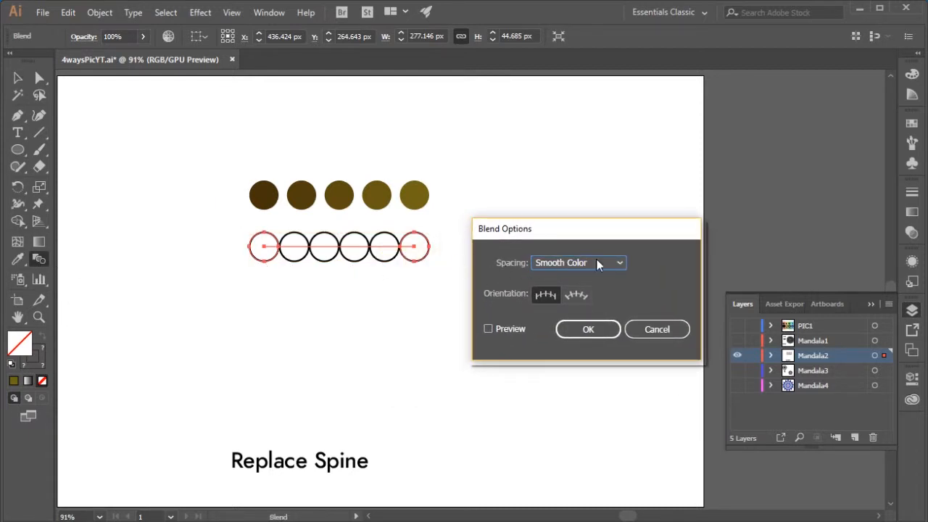
pyautogui.click(577, 265)
pyautogui.click(578, 293)
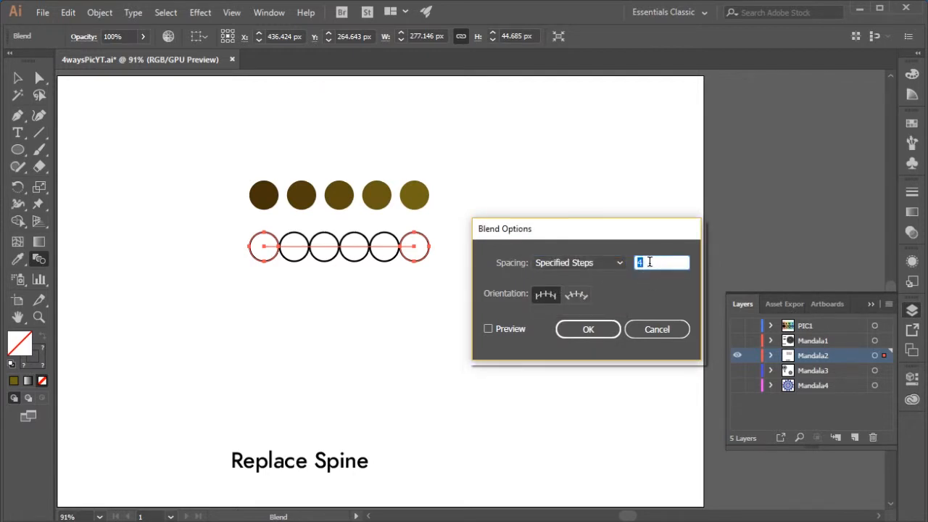
pyautogui.click(489, 329)
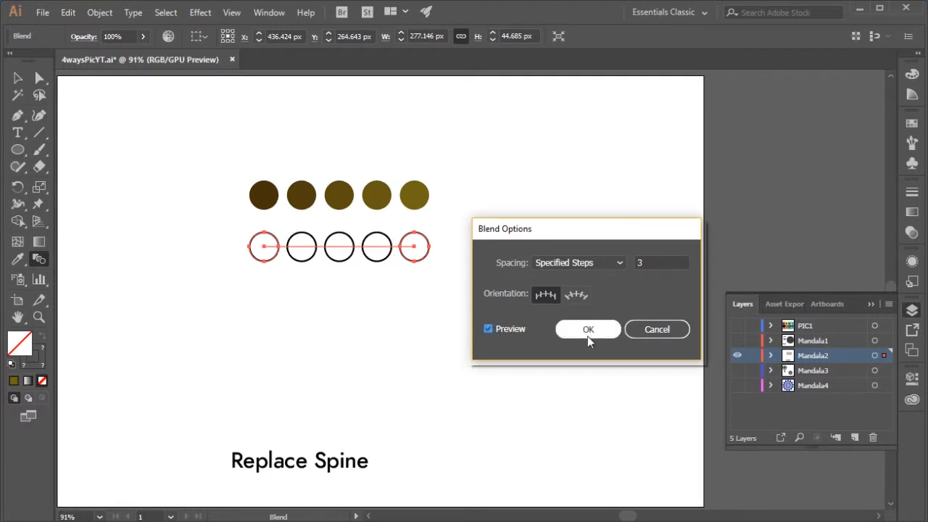
pyautogui.click(588, 330)
pyautogui.click(10, 83)
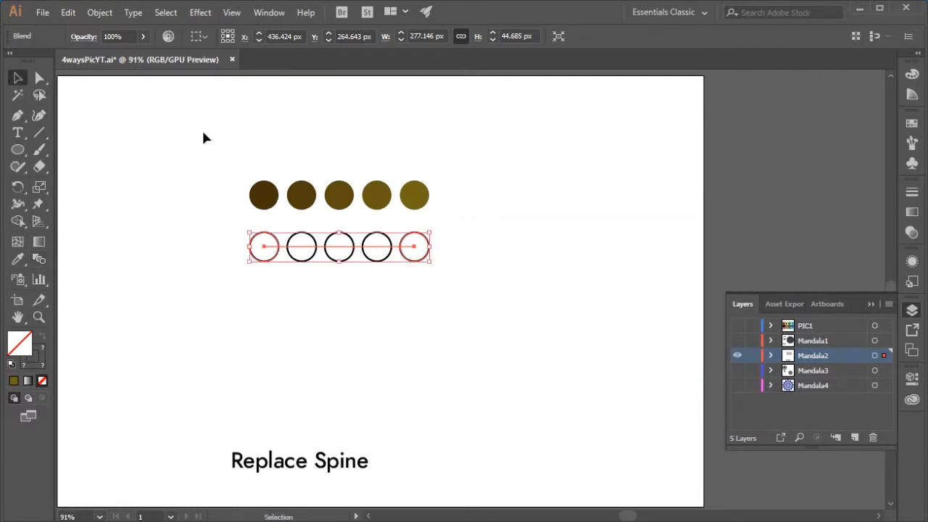
# Select both circle blends and move them together to the upper-left corner of the artboard.
pyautogui.click(191, 148)
pyautogui.moveTo(207, 137); pyautogui.dragTo(371, 288)
pyautogui.click(469, 236)
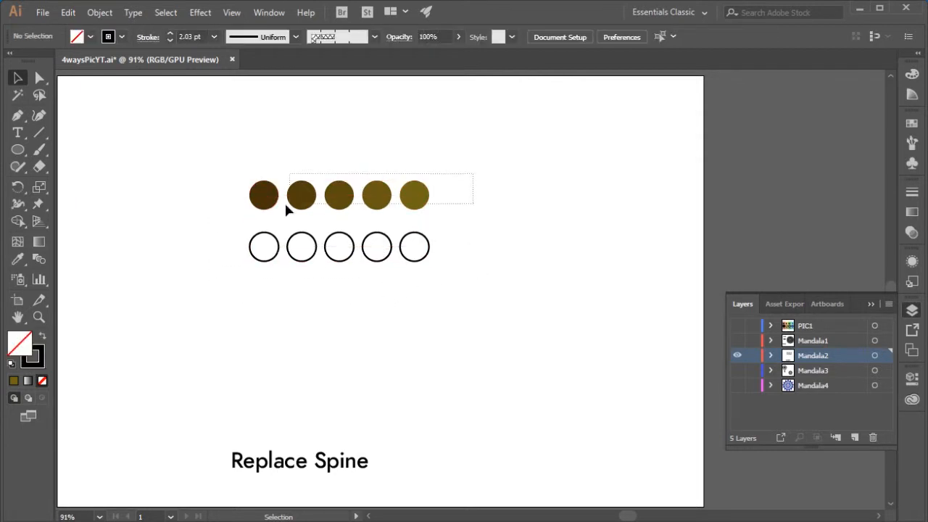
pyautogui.click(285, 201)
pyautogui.click(294, 284)
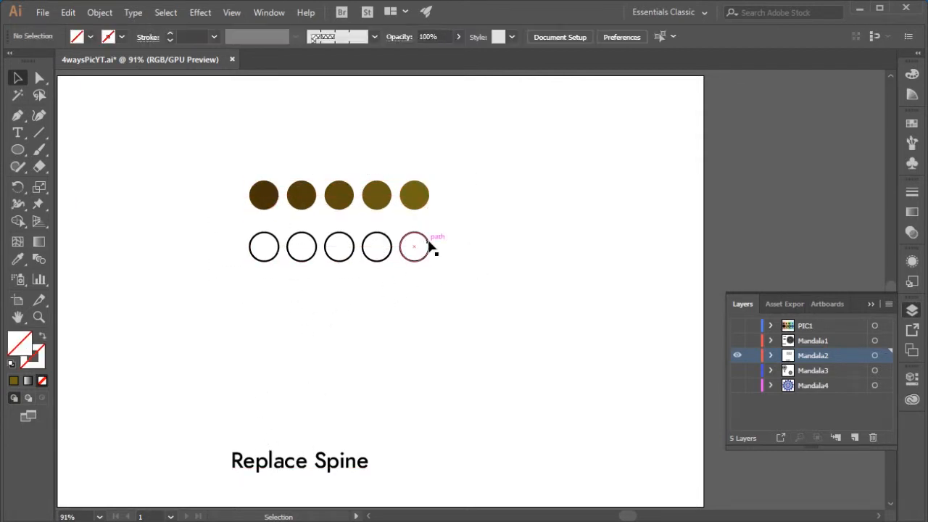
pyautogui.moveTo(466, 175); pyautogui.dragTo(263, 329)
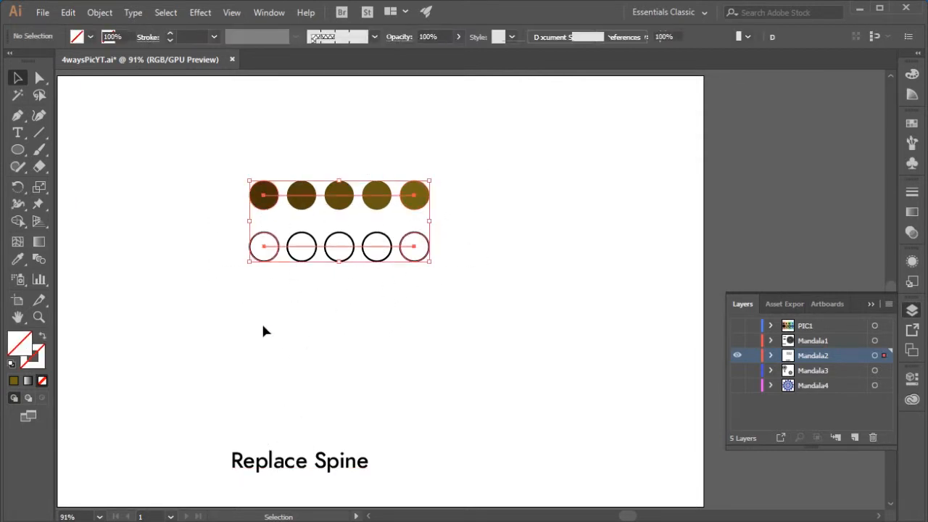
pyautogui.click(263, 329)
pyautogui.moveTo(518, 152); pyautogui.dragTo(350, 255)
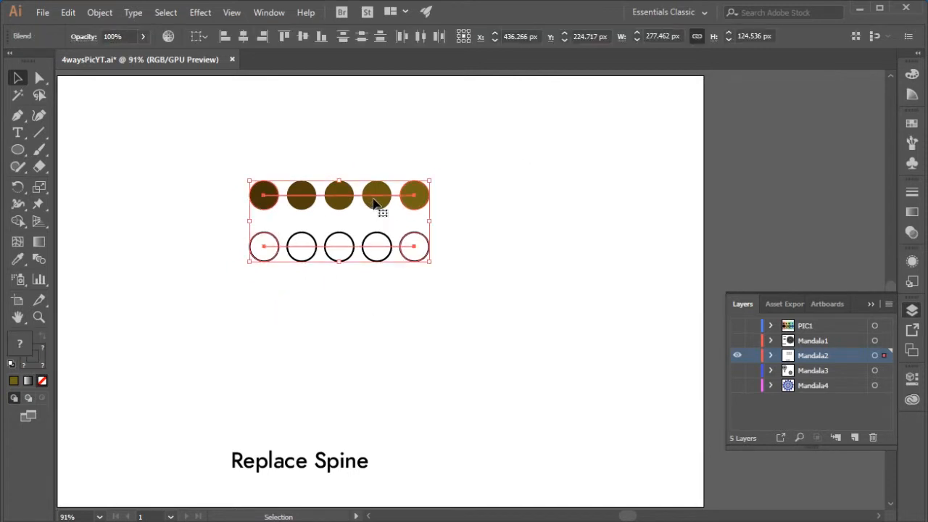
pyautogui.moveTo(370, 194); pyautogui.dragTo(206, 124)
pyautogui.click(305, 210)
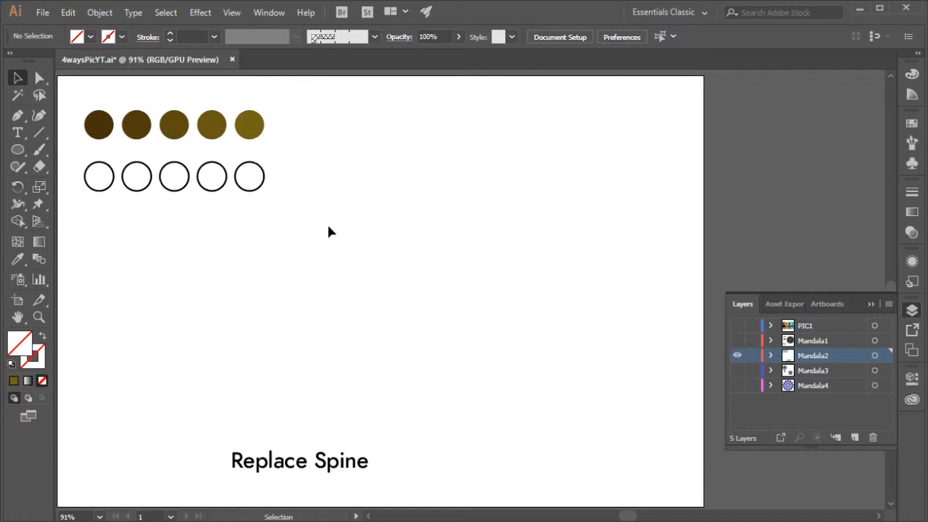
# Draw a large circle with the Ellipse tool in the empty area right of the two blends.
pyautogui.press('l')
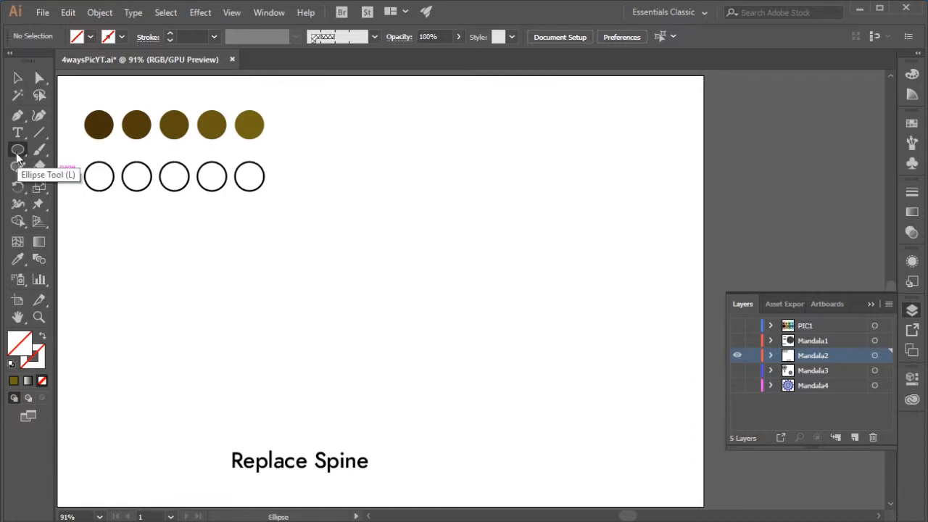
pyautogui.moveTo(338, 134); pyautogui.dragTo(597, 389)
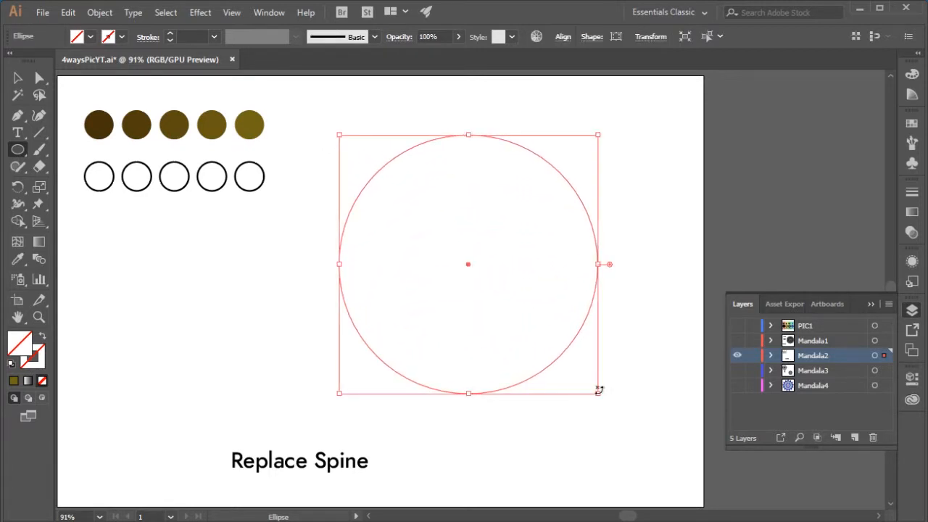
pyautogui.press('v')
pyautogui.click(612, 413)
pyautogui.moveTo(620, 179); pyautogui.dragTo(570, 213)
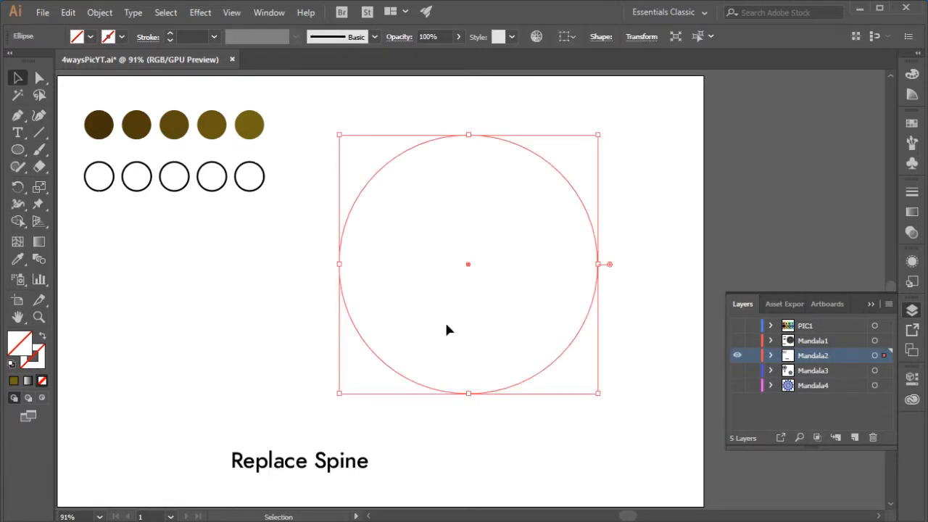
# Give the large circle the default black 1 pt stroke and no fill.
pyautogui.press('d')
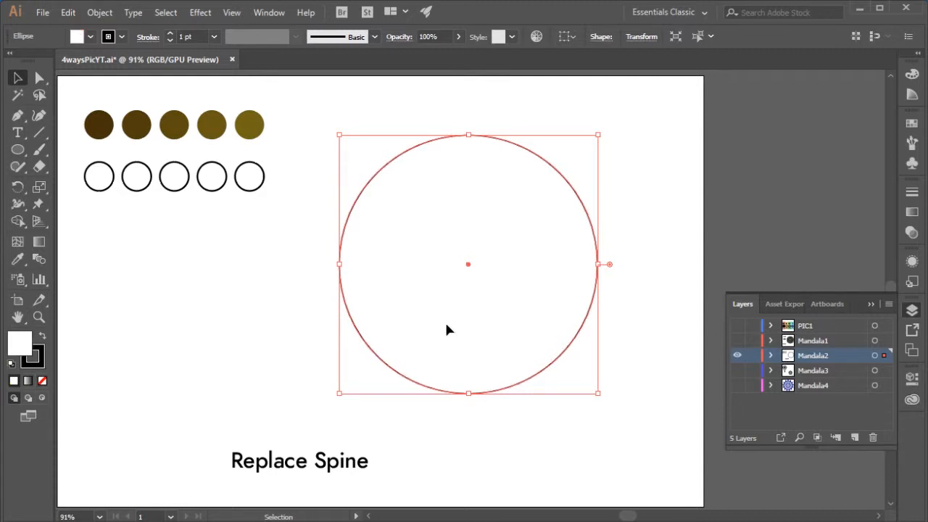
pyautogui.press('/')
pyautogui.moveTo(630, 202); pyautogui.dragTo(577, 250)
pyautogui.click(267, 268)
pyautogui.moveTo(250, 282); pyautogui.dragTo(414, 311)
pyautogui.click(614, 170)
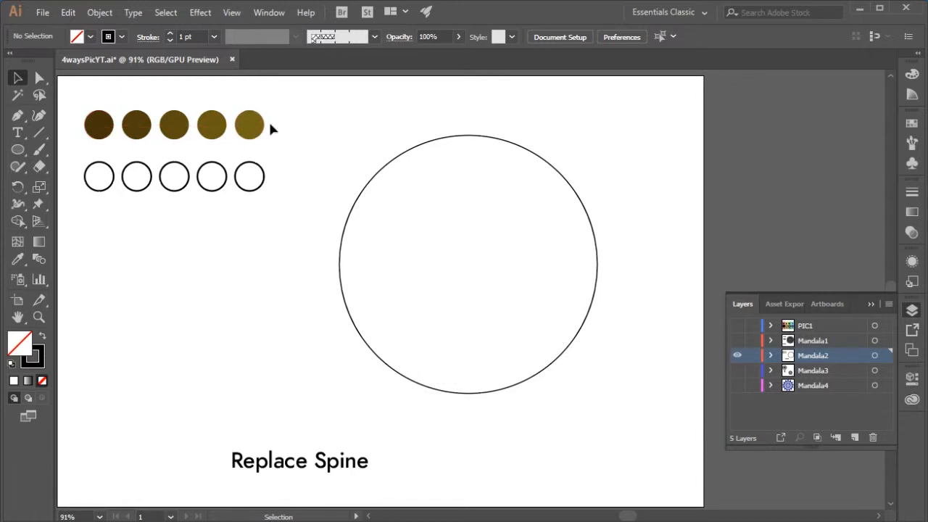
# Replace the spine of the filled circles' blend with the large circle and deselect the result.
pyautogui.moveTo(333, 101); pyautogui.dragTo(185, 145)
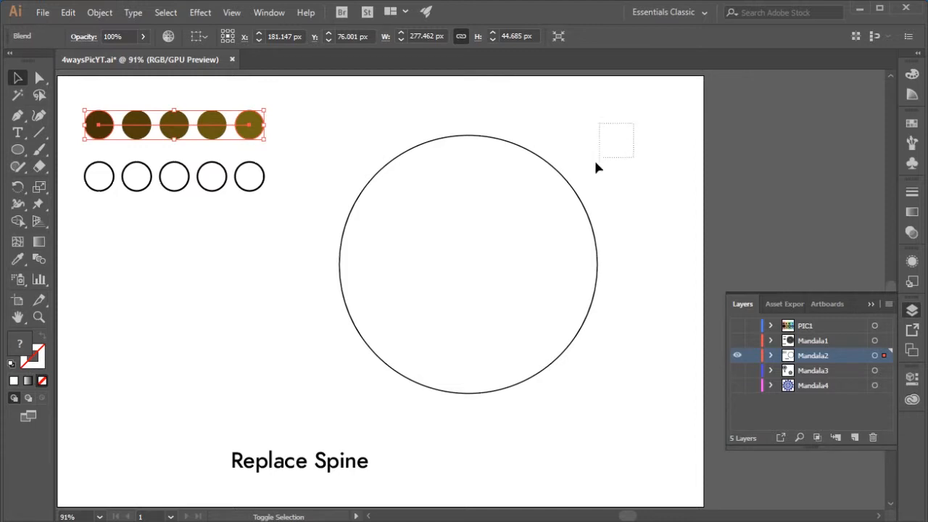
pyautogui.moveTo(596, 168); pyautogui.dragTo(452, 250)
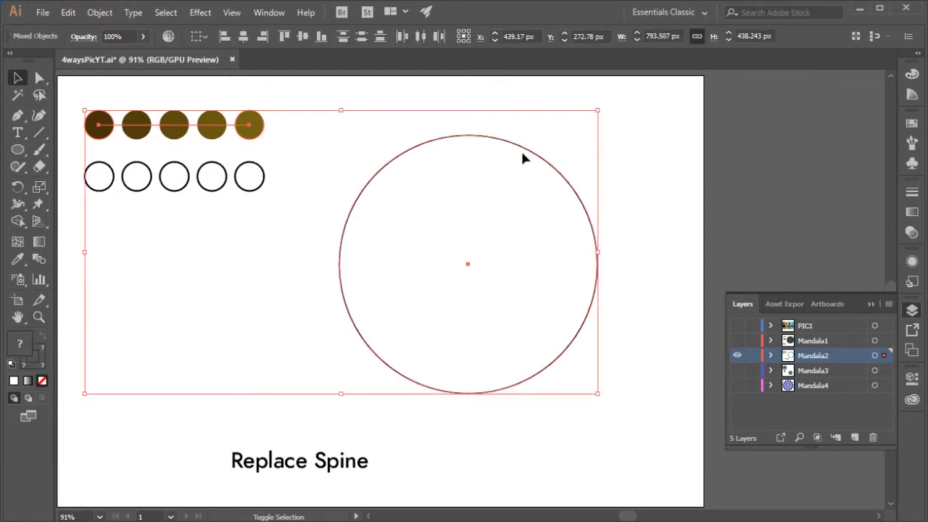
pyautogui.click(100, 12)
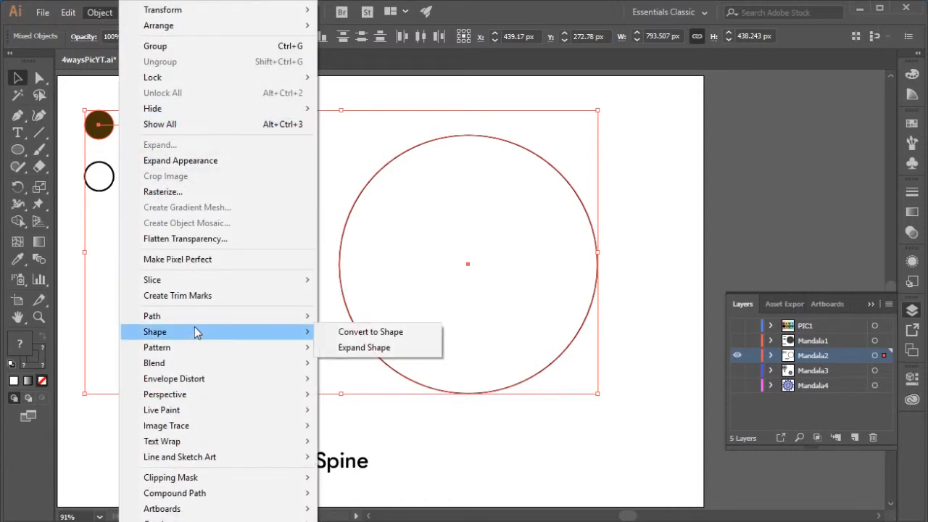
pyautogui.moveTo(192, 367)
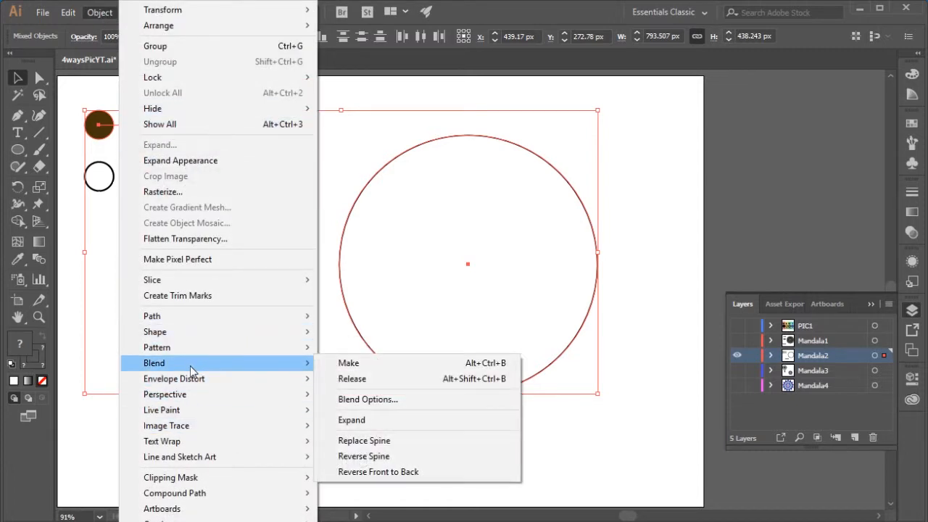
pyautogui.click(364, 441)
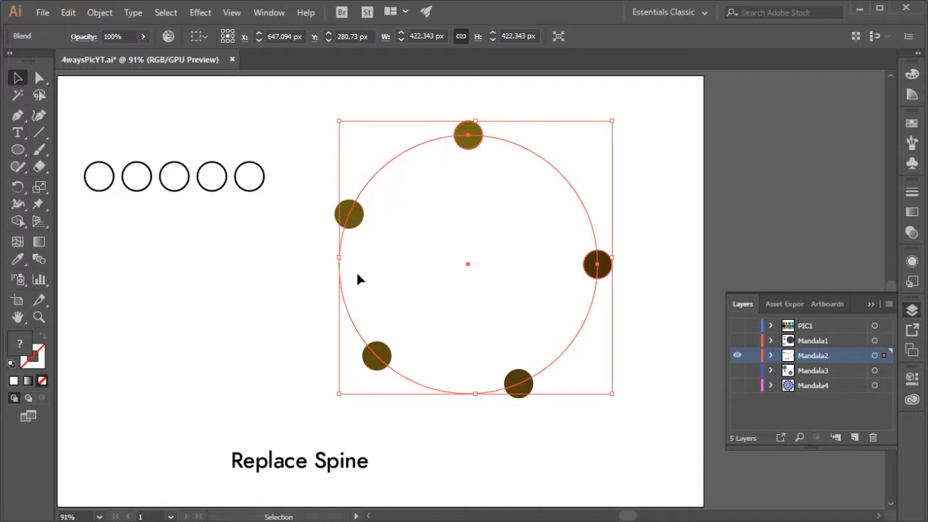
pyautogui.click(157, 327)
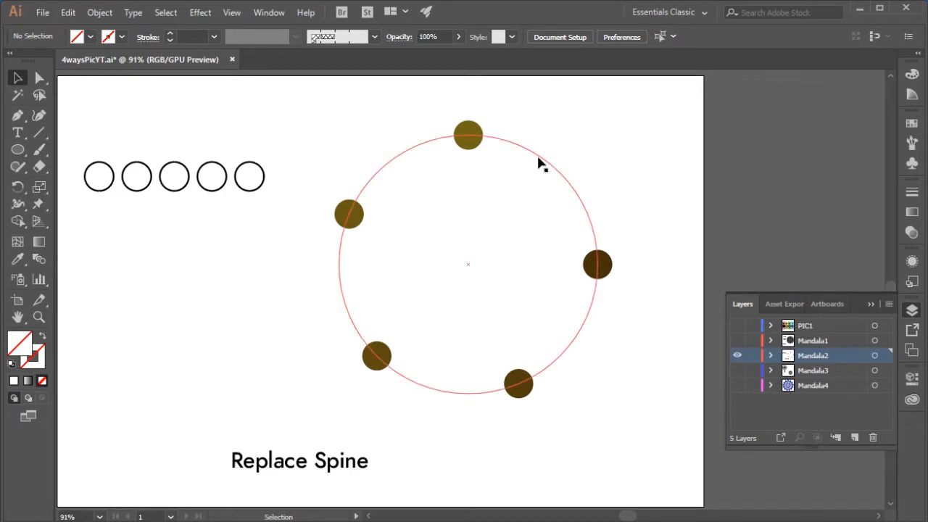
# Cut the blend's circular spine at its top anchor point with the Scissors tool.
pyautogui.click(537, 153)
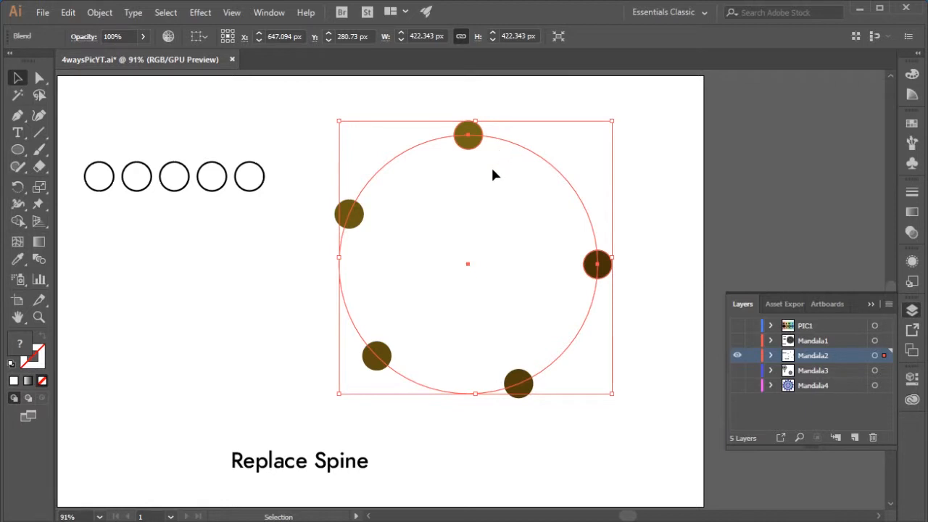
pyautogui.press('c')
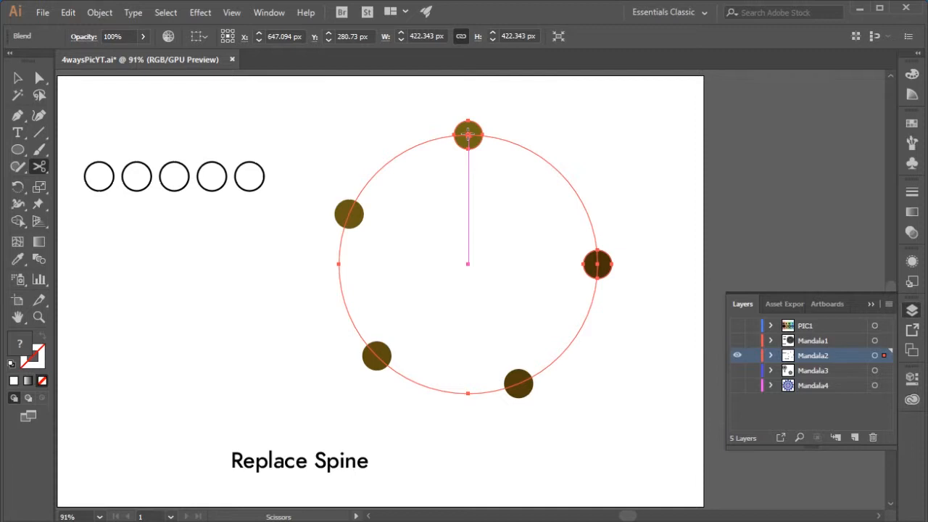
pyautogui.click(468, 134)
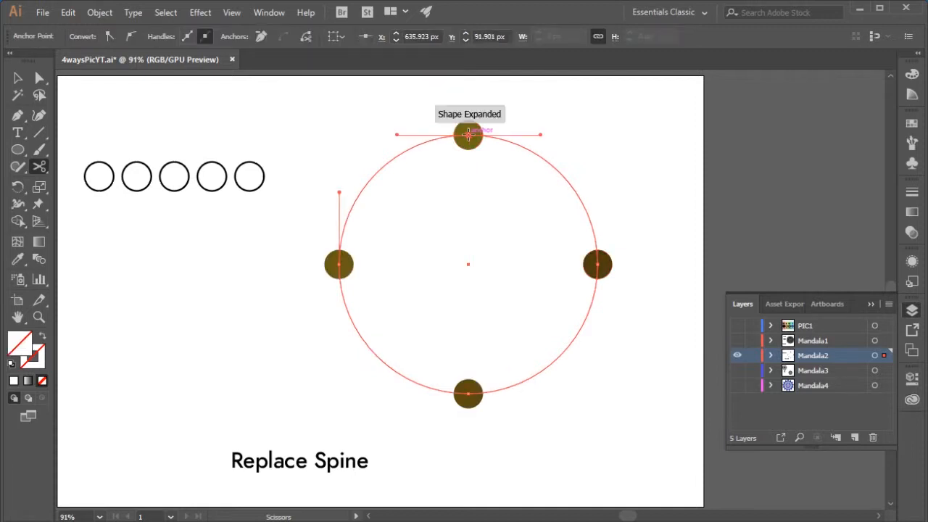
pyautogui.click(18, 78)
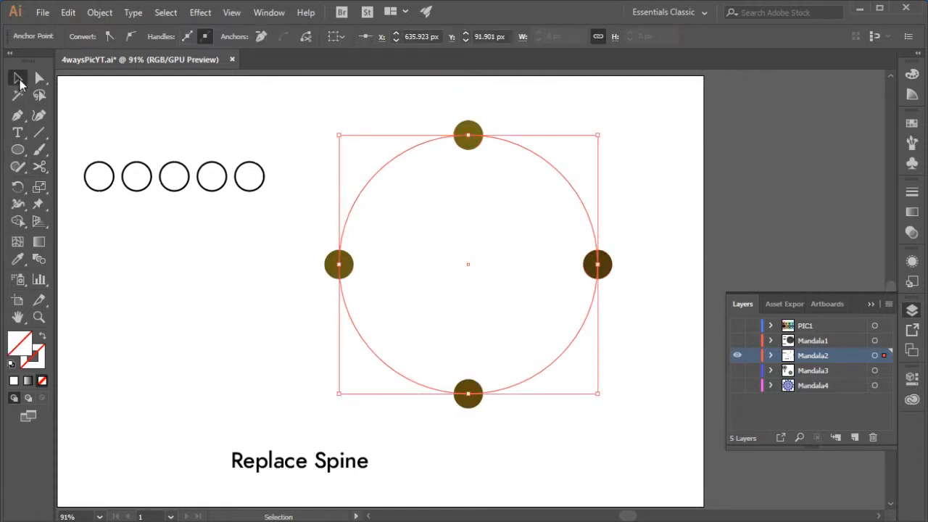
pyautogui.click(458, 145)
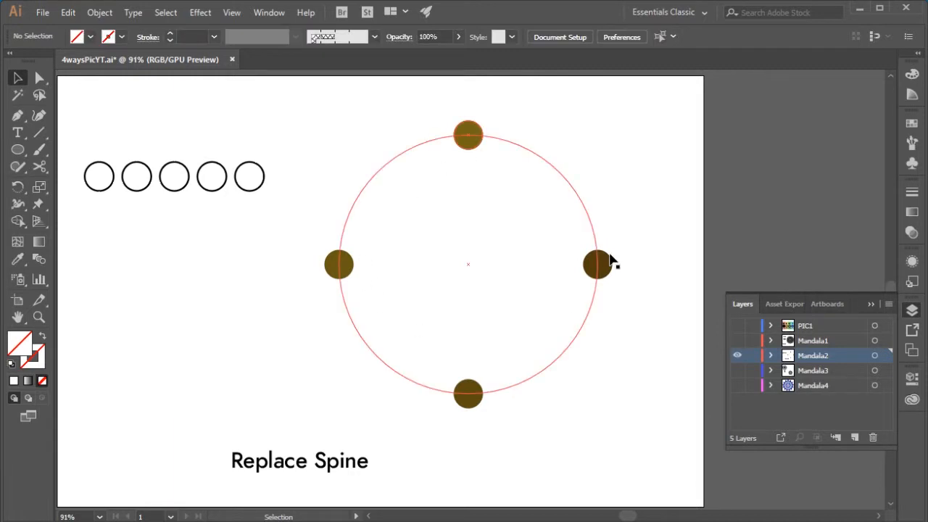
# Isolate the filled circles' blend and select only the overlapping end circles at the top of the ring.
pyautogui.click(468, 135)
pyautogui.doubleClick(468, 135)
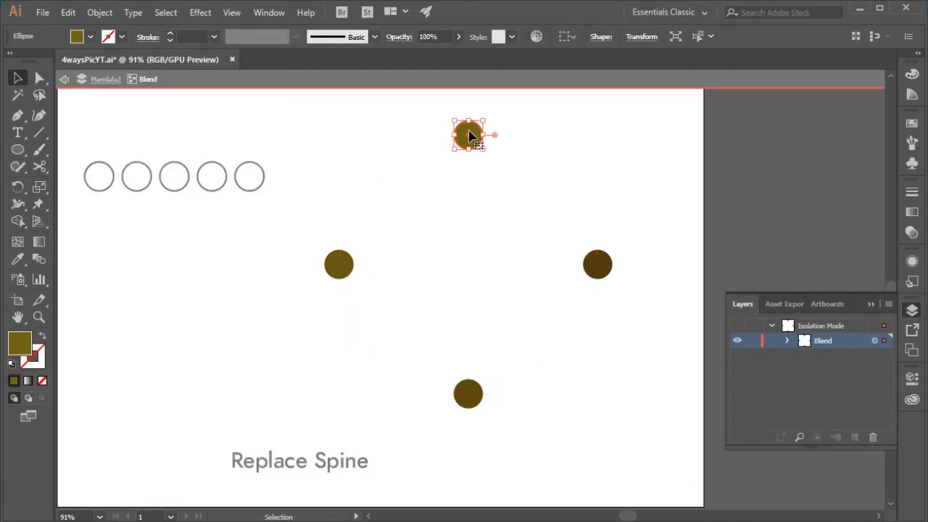
pyautogui.moveTo(571, 119); pyautogui.dragTo(451, 193)
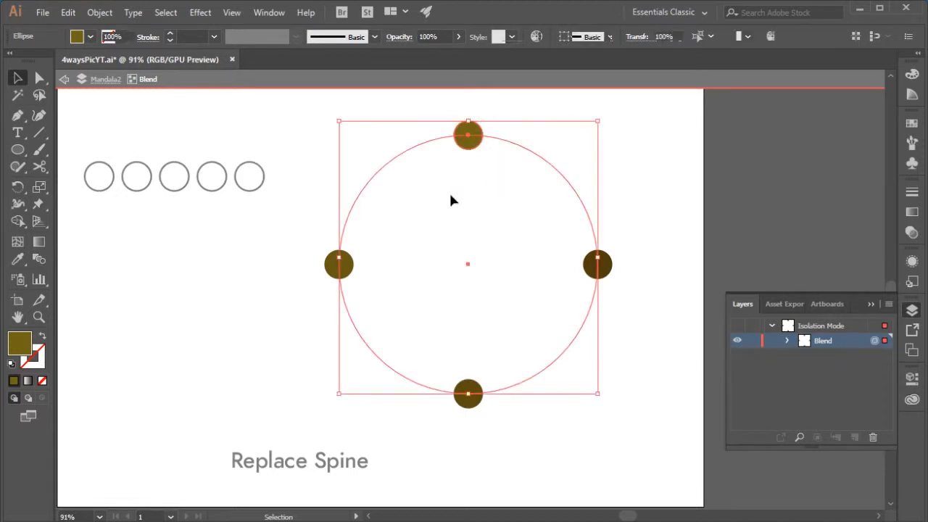
pyautogui.click(579, 171)
pyautogui.moveTo(447, 142); pyautogui.dragTo(435, 137)
pyautogui.click(502, 109)
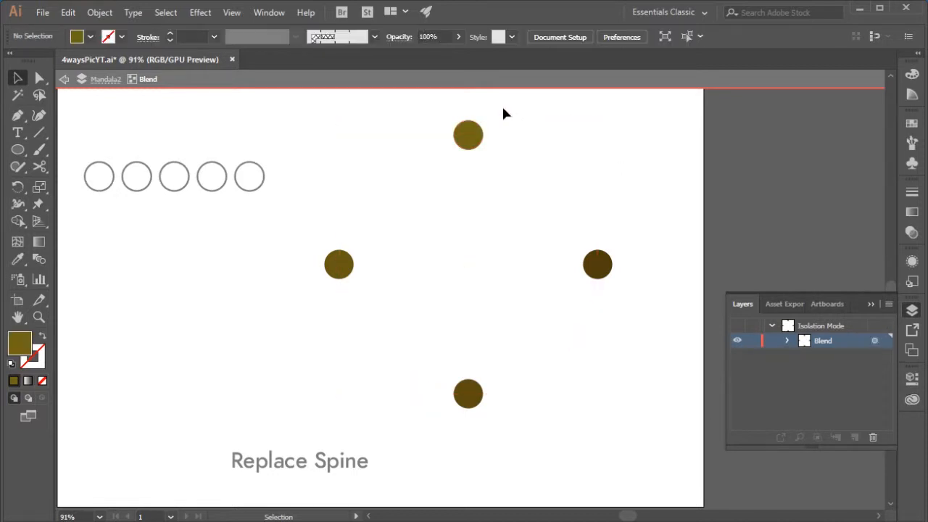
pyautogui.moveTo(502, 108); pyautogui.dragTo(448, 133)
# Turn on preview in the Blend Options and try 6 specified steps, followed by 8.
pyautogui.doubleClick(41, 262)
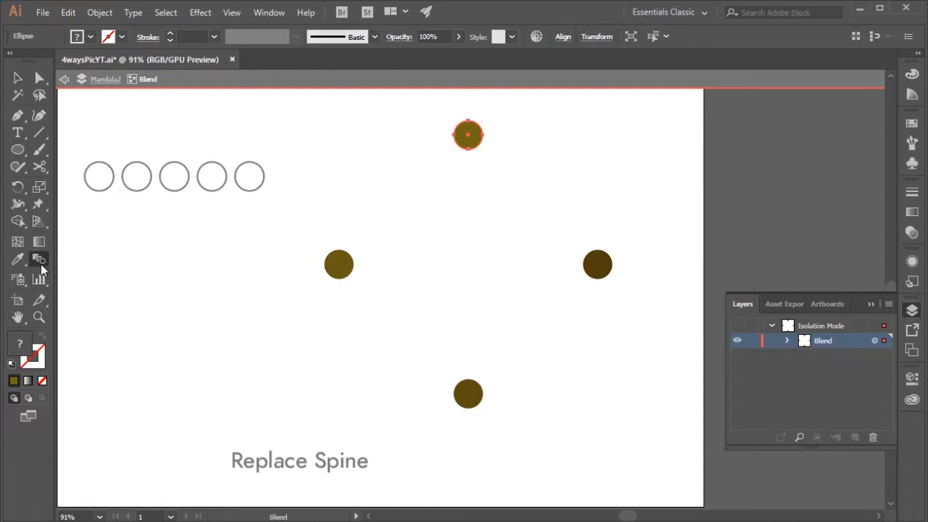
pyautogui.click(648, 263)
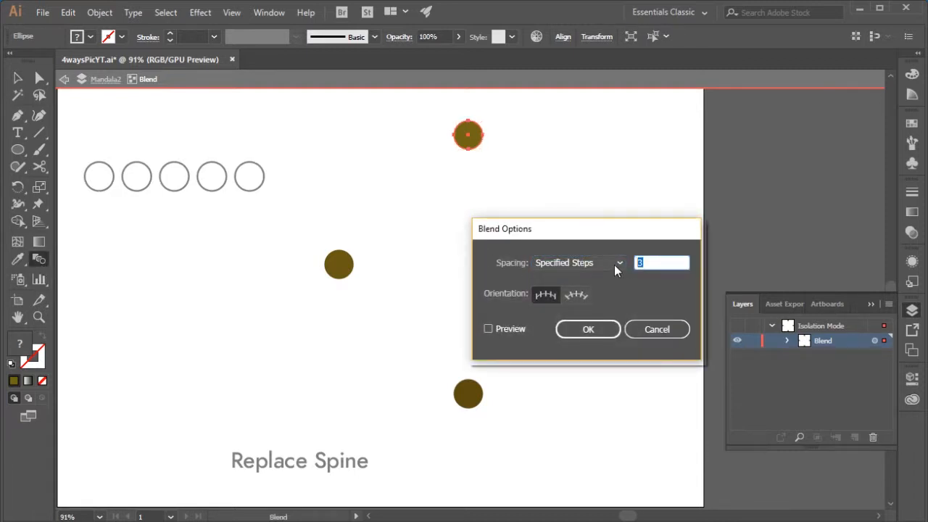
pyautogui.write('6')
pyautogui.click(508, 330)
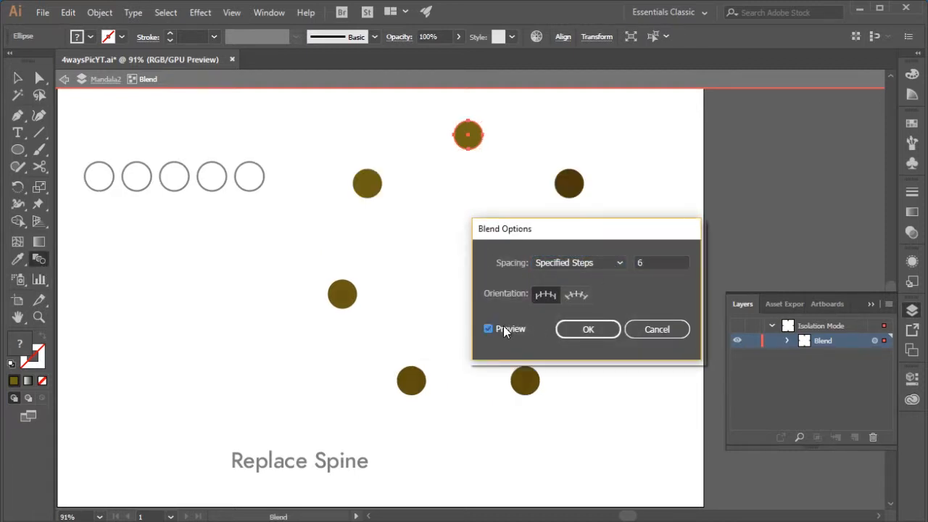
pyautogui.moveTo(624, 232); pyautogui.dragTo(787, 132)
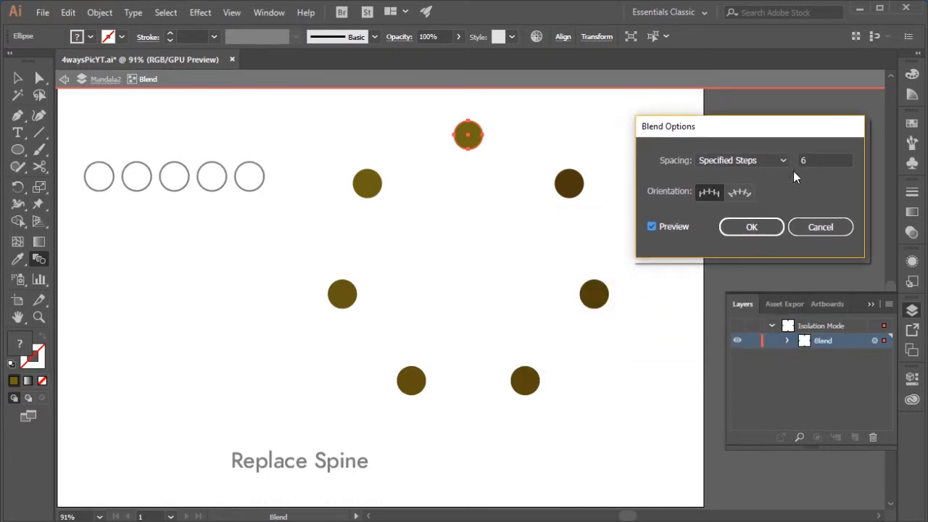
pyautogui.doubleClick(813, 159)
pyautogui.write('8')
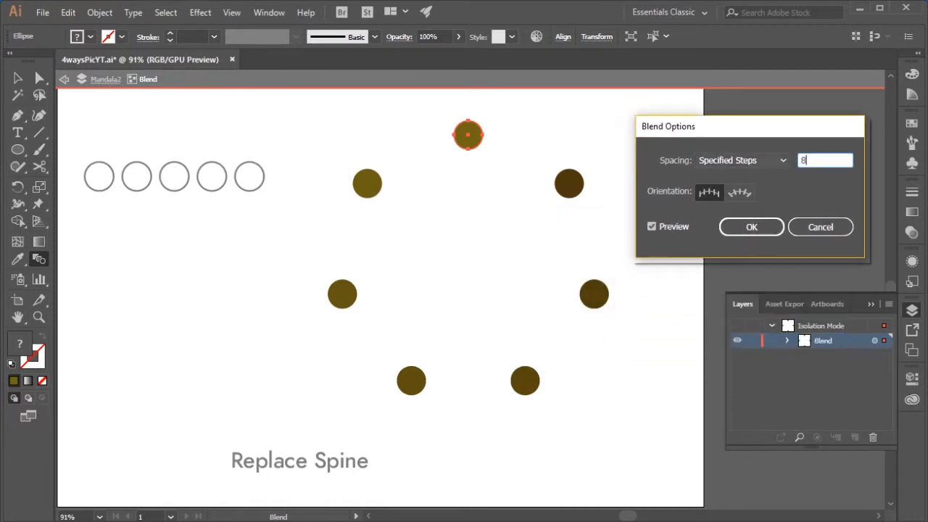
pyautogui.press('Tab')
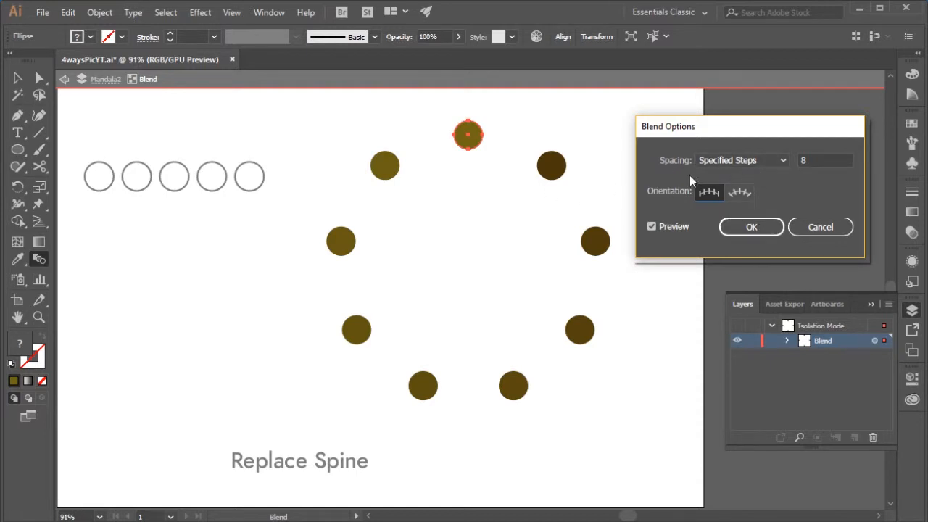
# Try 7 and 12 specified steps for the blend, apply 8 steps instead and leave isolation mode.
pyautogui.moveTo(811, 161); pyautogui.dragTo(787, 167)
pyautogui.write('7')
pyautogui.press('Tab')
pyautogui.write('12')
pyautogui.write('8')
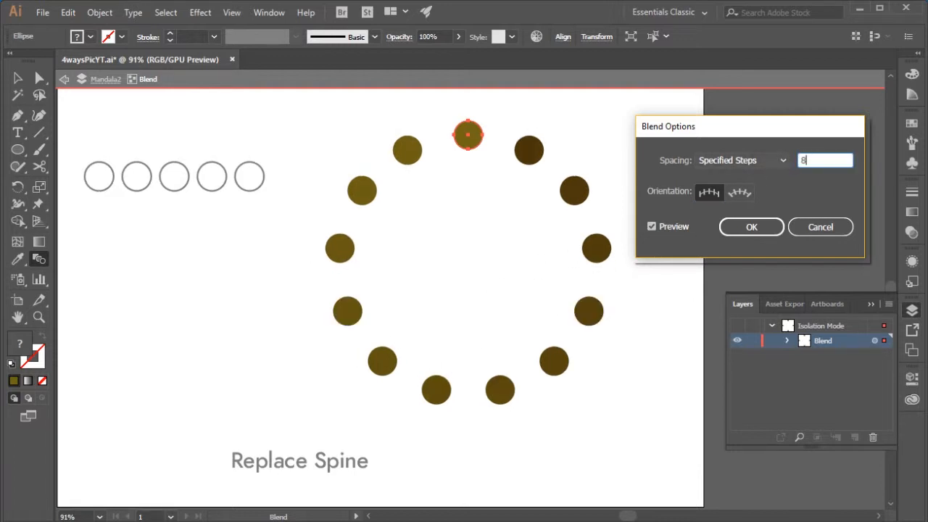
pyautogui.click(758, 230)
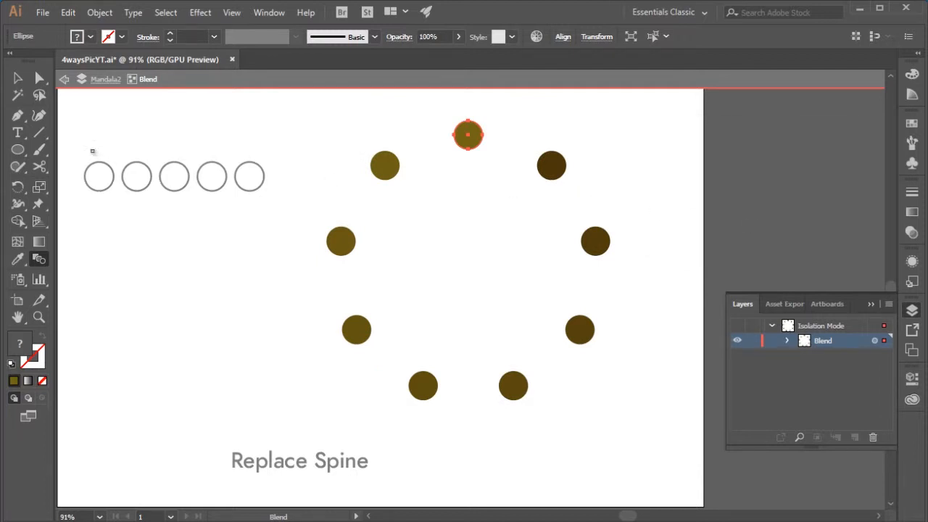
pyautogui.press('v')
pyautogui.click(290, 137)
pyautogui.doubleClick(308, 138)
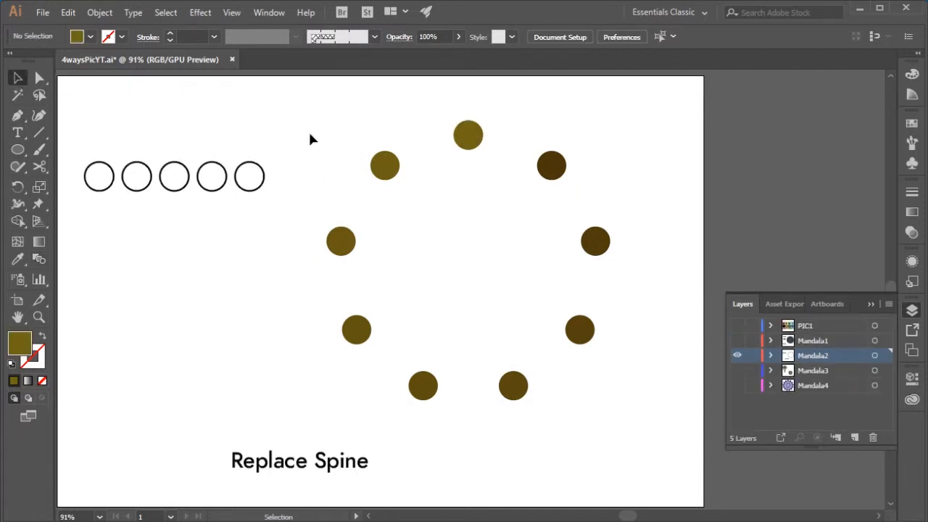
# Isolate the blend again to examine the overlapping end circles at the top of the ring, and leave isolation mode.
pyautogui.click(459, 138)
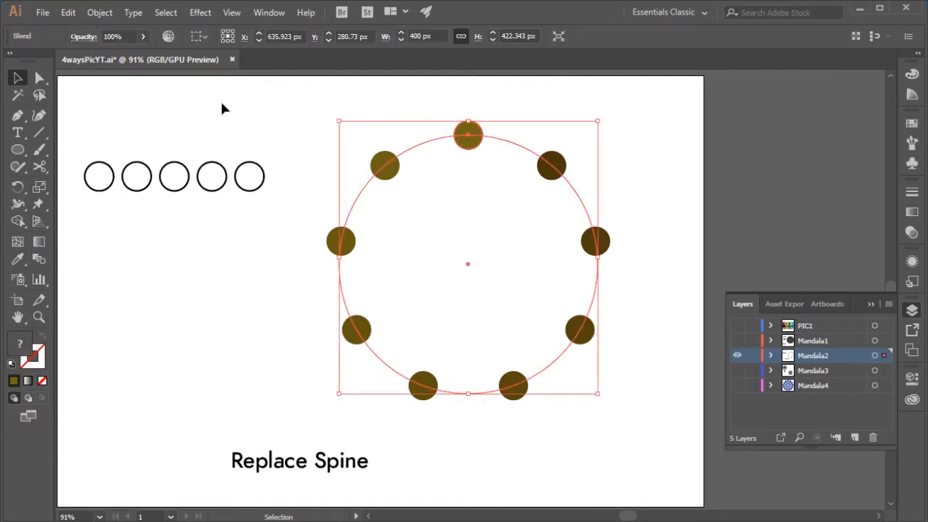
pyautogui.doubleClick(471, 137)
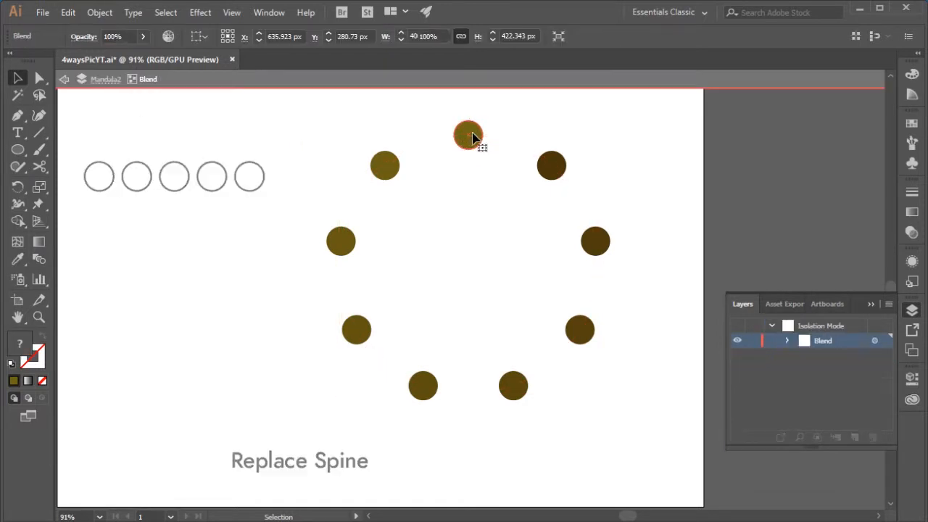
pyautogui.click(187, 109)
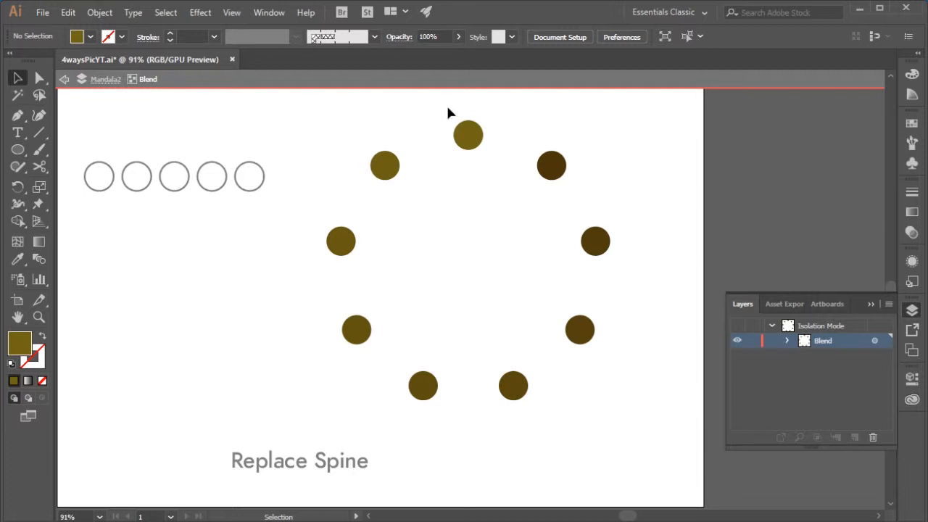
pyautogui.moveTo(495, 132); pyautogui.dragTo(494, 131)
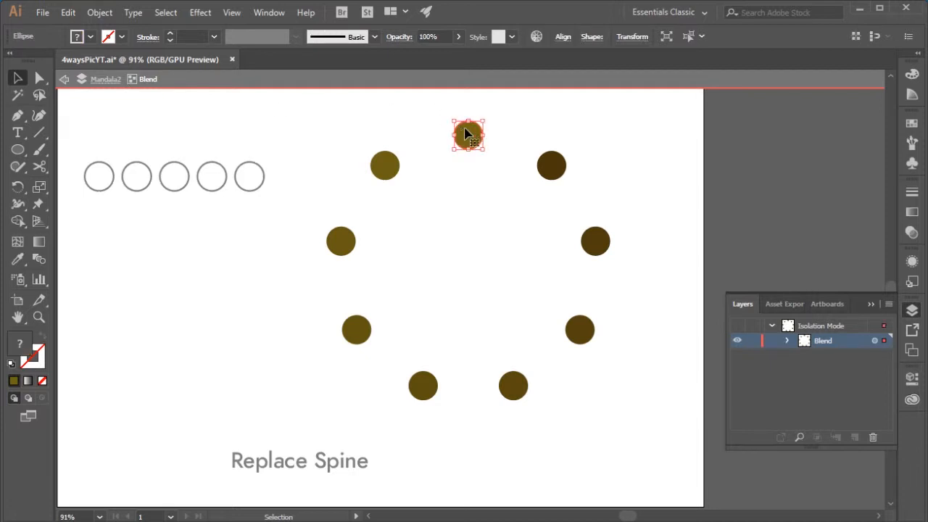
pyautogui.doubleClick(311, 126)
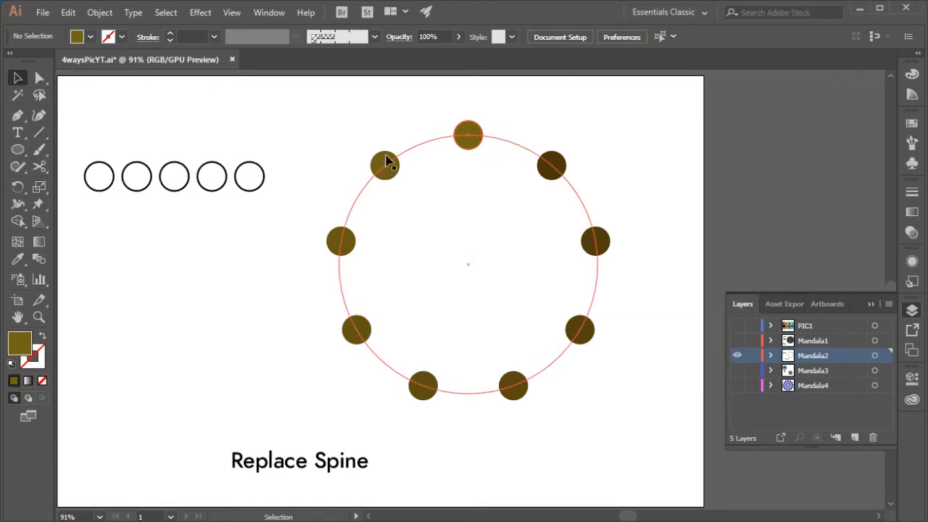
# Draw a smaller circle over the ring of blended circles and swap its fill and stroke.
pyautogui.press('l')
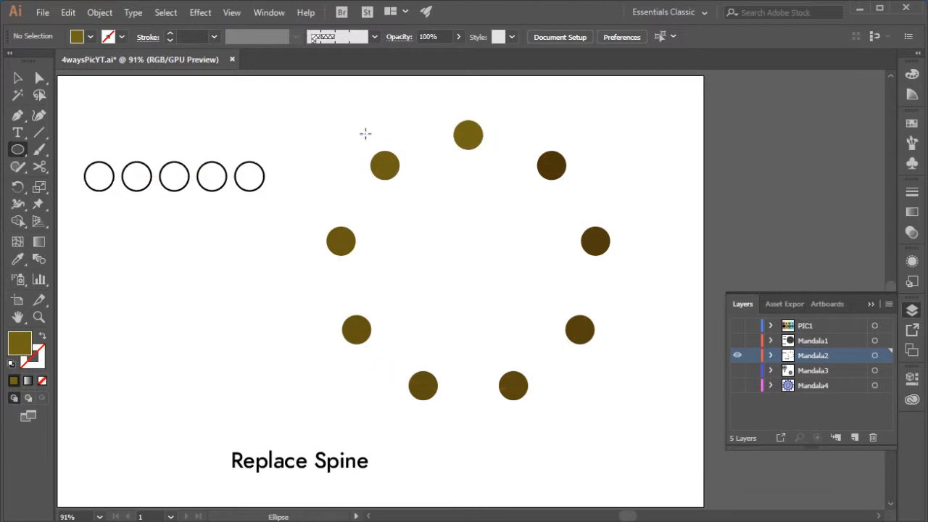
pyautogui.moveTo(324, 119); pyautogui.dragTo(543, 290)
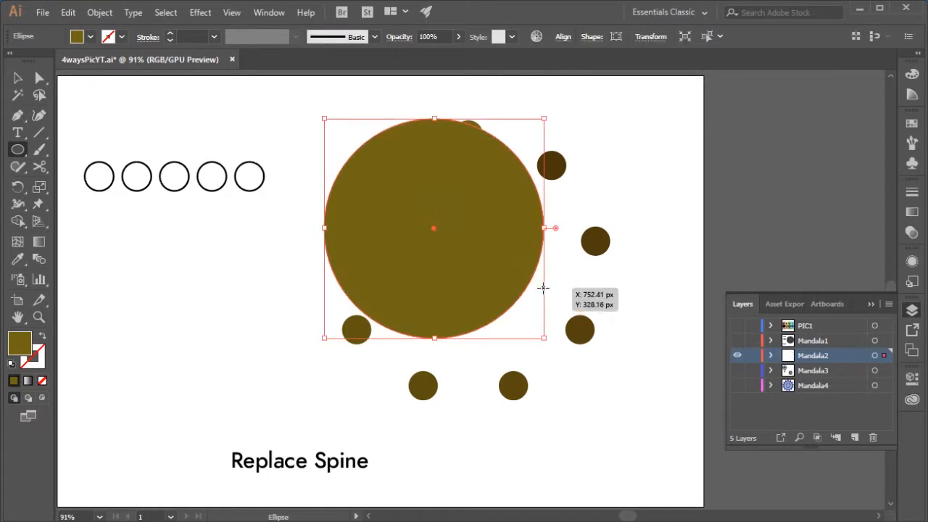
pyautogui.hotkey('shift', 'x')
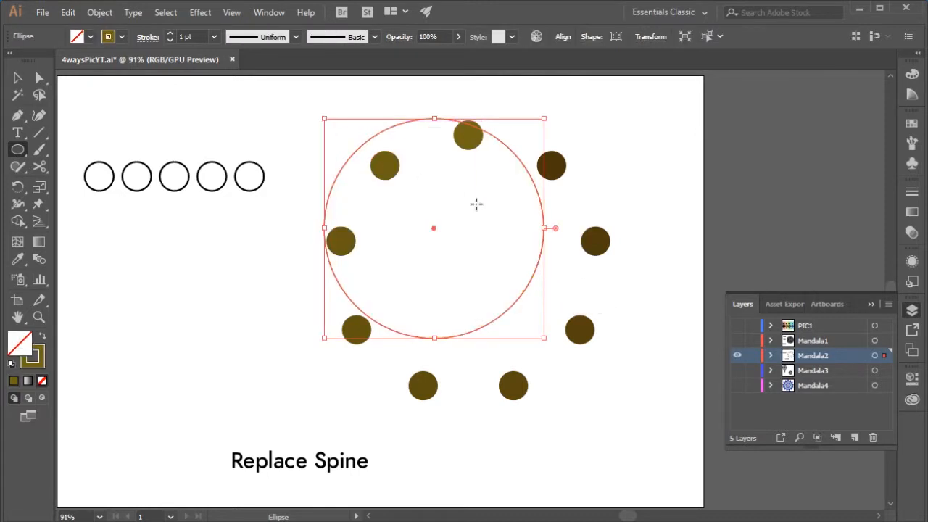
pyautogui.press('b')
pyautogui.press('v')
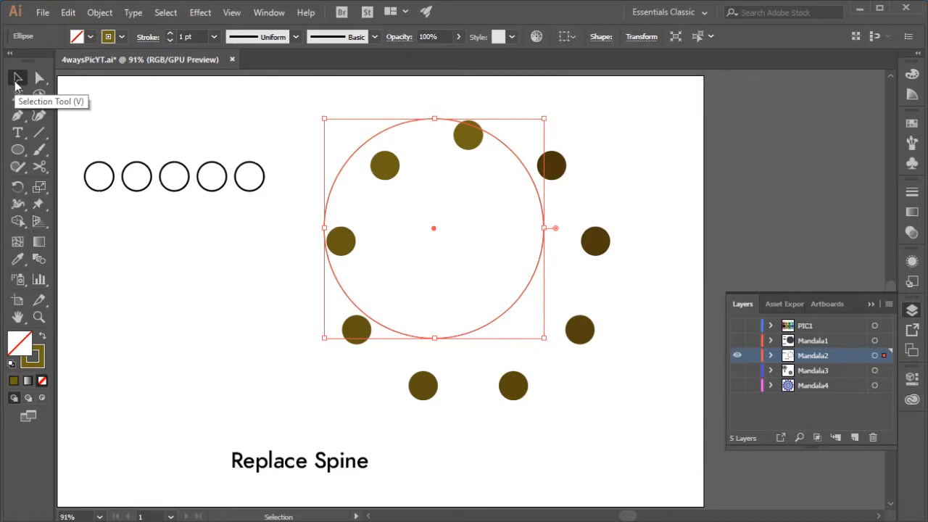
# Select the drawn circle together with the ring of blended circles and open the Align panel beside the artboard.
pyautogui.moveTo(636, 124); pyautogui.dragTo(437, 232)
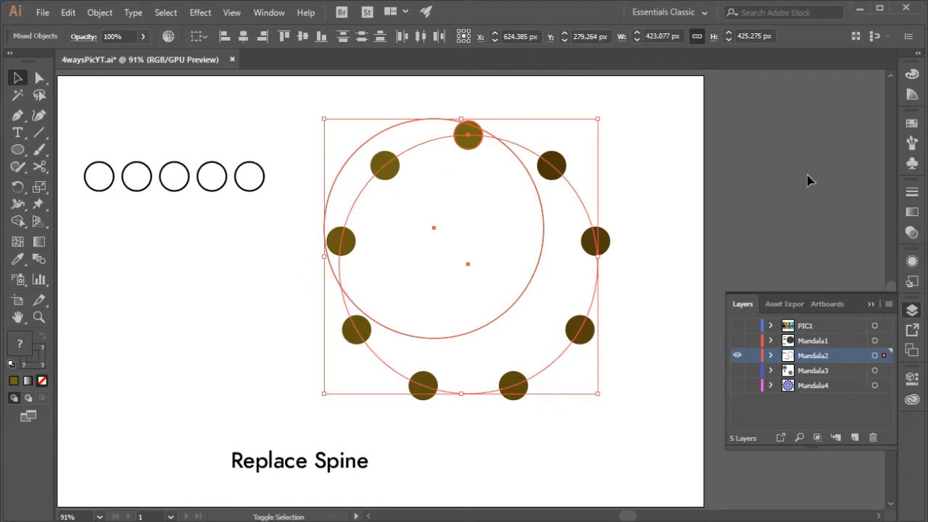
pyautogui.hotkey('shift', 'F7')
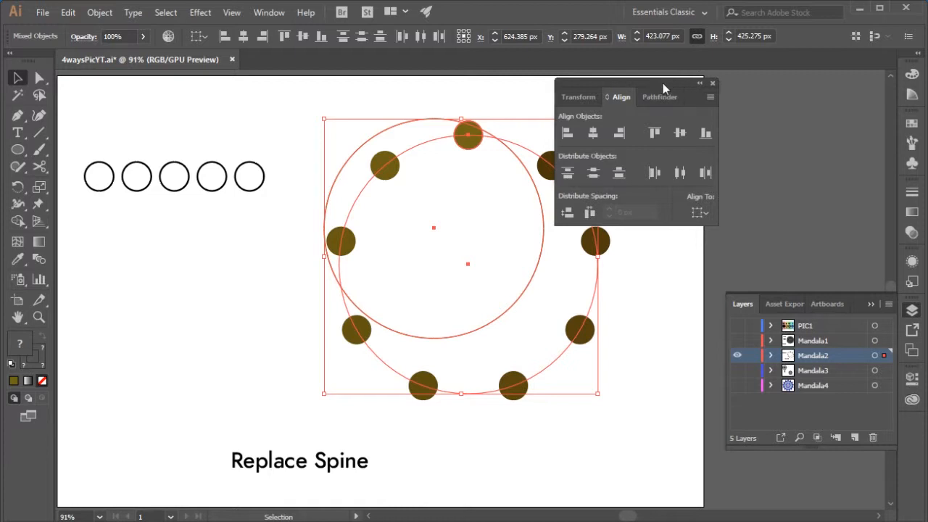
pyautogui.moveTo(662, 82); pyautogui.dragTo(816, 92)
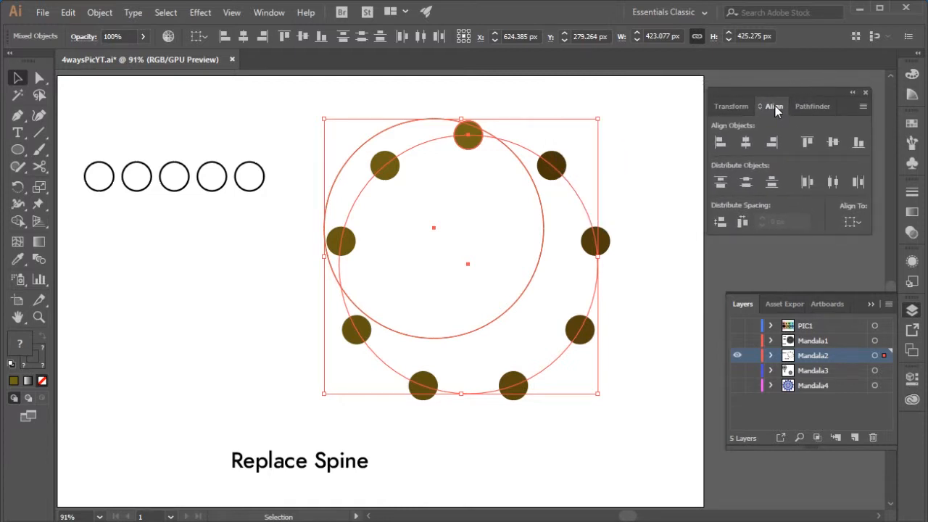
pyautogui.click(268, 12)
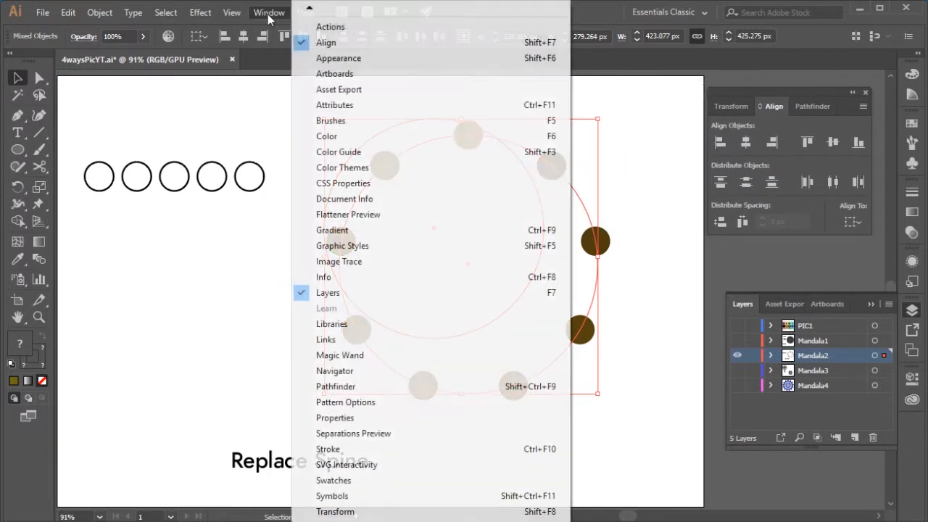
pyautogui.click(784, 92)
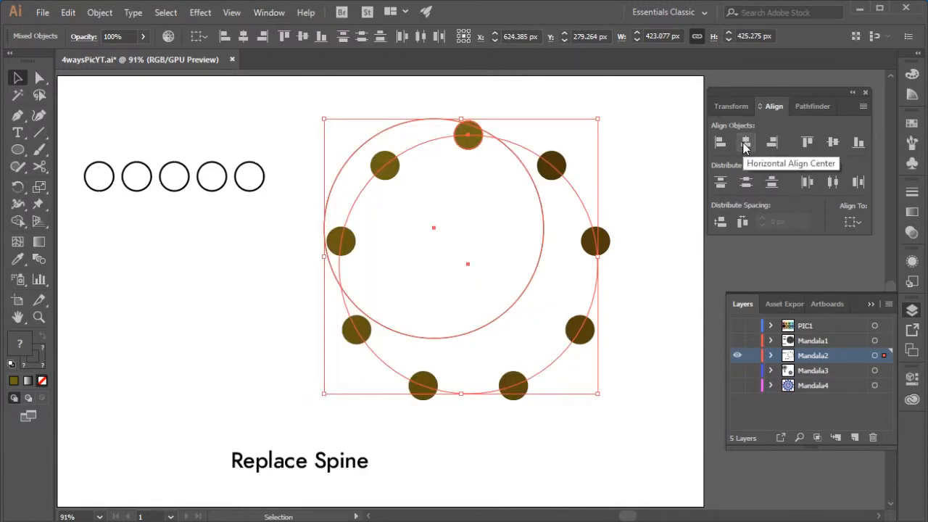
# Align the circle and the blended ring to the selection by their horizontal and vertical centres, and deselect them.
pyautogui.click(854, 222)
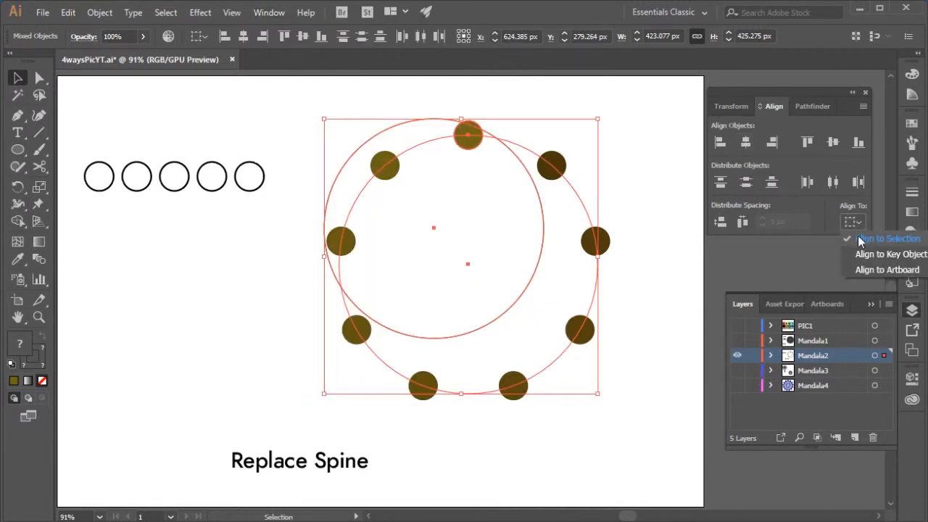
pyautogui.click(831, 203)
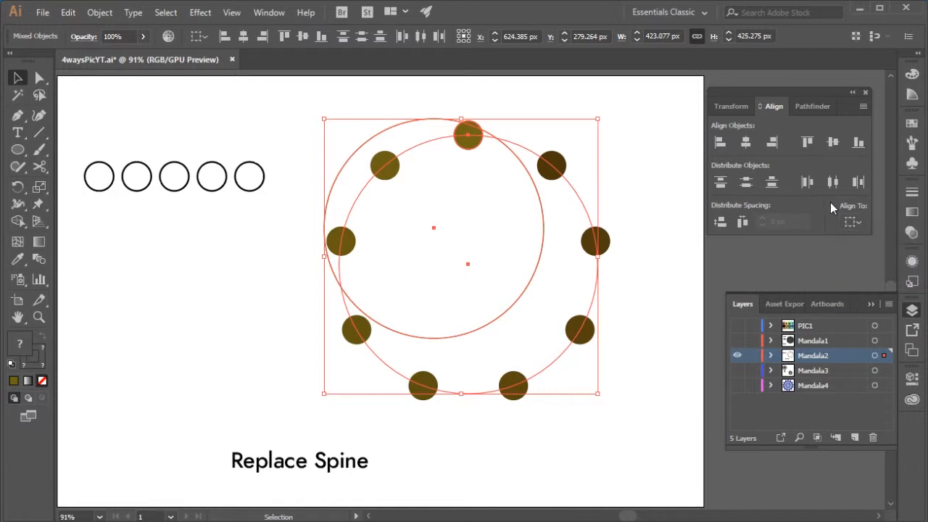
pyautogui.click(746, 142)
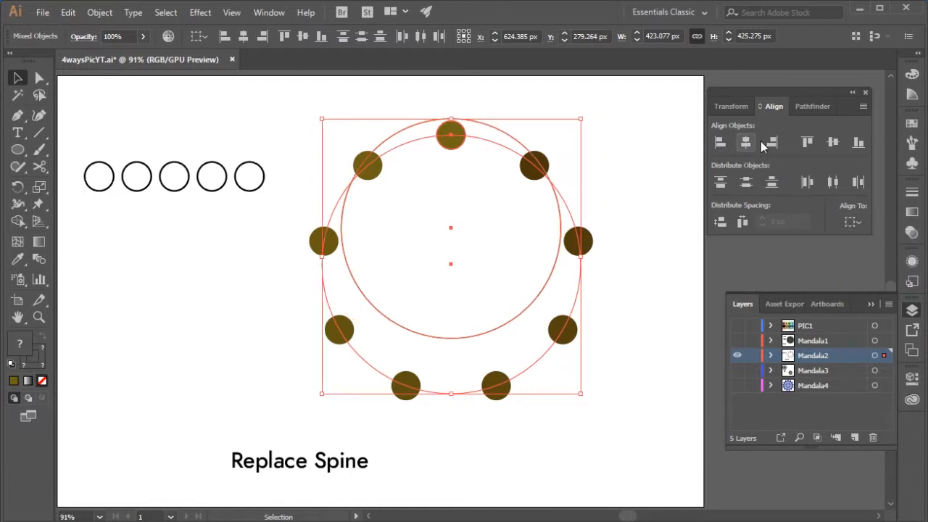
pyautogui.click(832, 143)
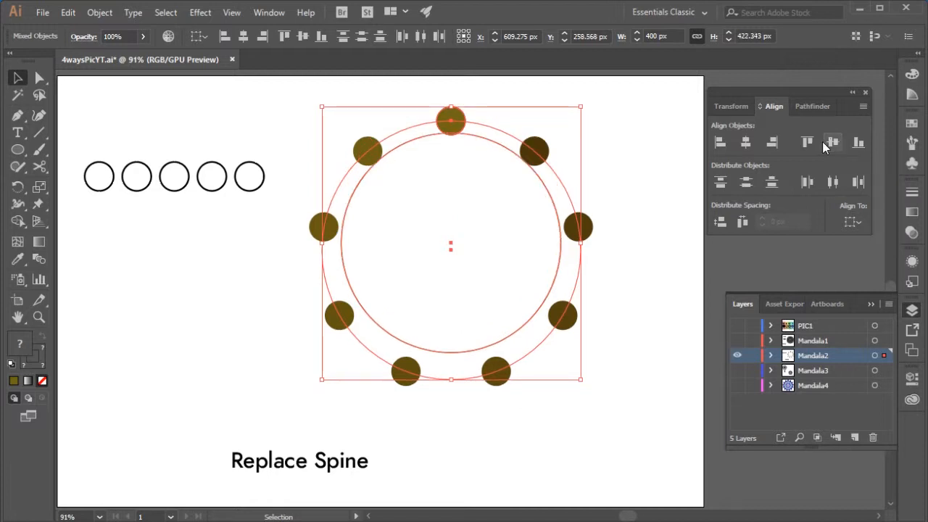
pyautogui.click(632, 162)
pyautogui.click(493, 147)
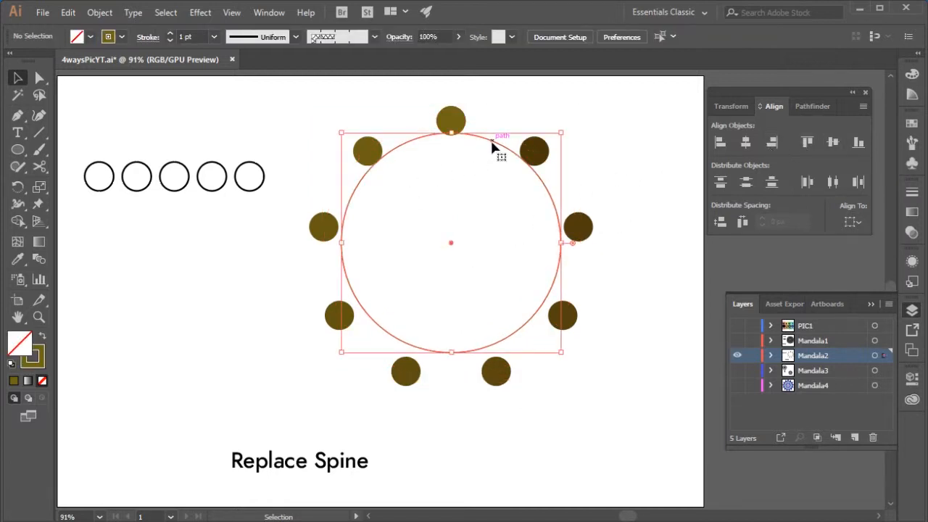
pyautogui.keyDown('shift'); pyautogui.click(539, 152); pyautogui.keyUp('shift')
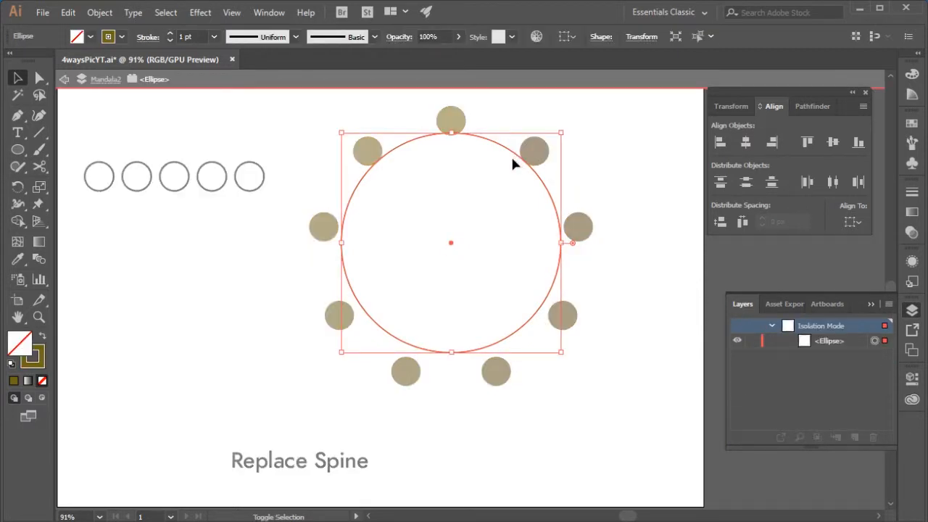
pyautogui.click(618, 154)
pyautogui.doubleClick(471, 187)
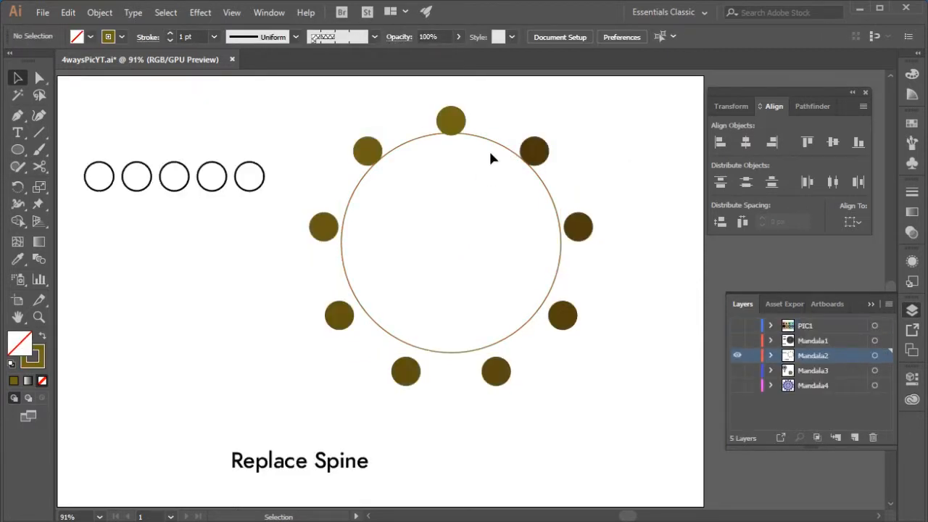
# Scale the inner circle down to about 245 px in diameter, centred inside the blended ring, and deselect it.
pyautogui.click(496, 148)
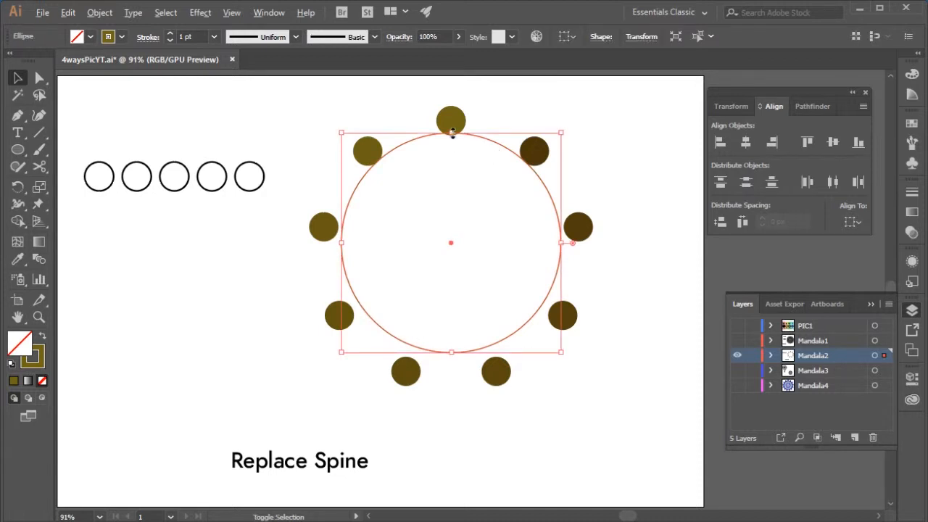
pyautogui.moveTo(451, 132); pyautogui.dragTo(495, 182)
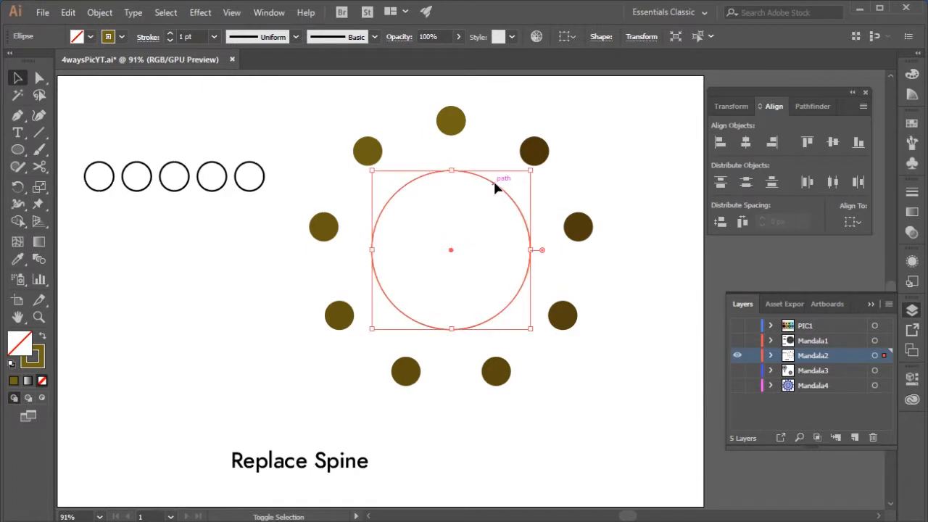
pyautogui.click(682, 217)
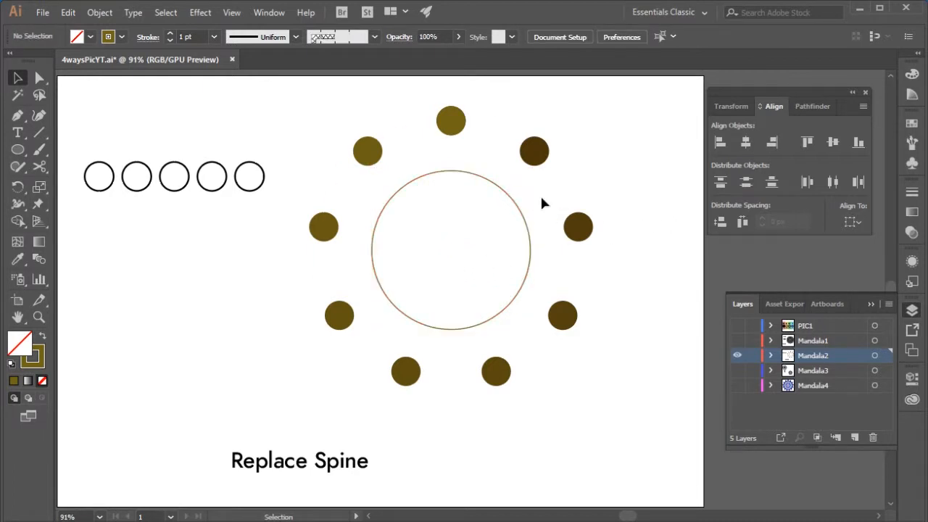
# Select the blended ring and the inner circle together to check whether their centres coincide, and deselect them.
pyautogui.moveTo(507, 200)
pyautogui.mouseDown()
pyautogui.moveTo(507, 177)
pyautogui.moveTo(508, 195)
pyautogui.mouseUp()
pyautogui.click(576, 227)
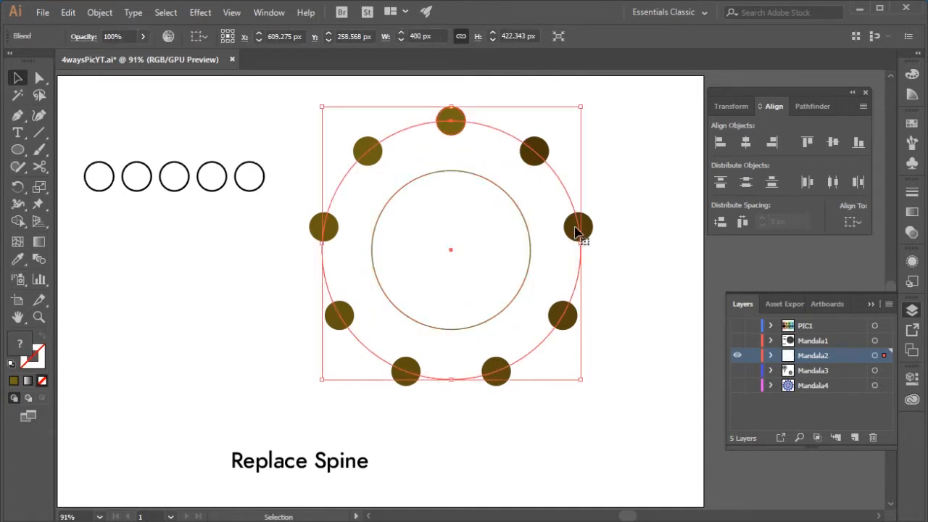
pyautogui.keyDown('shift'); pyautogui.click(482, 259); pyautogui.keyUp('shift')
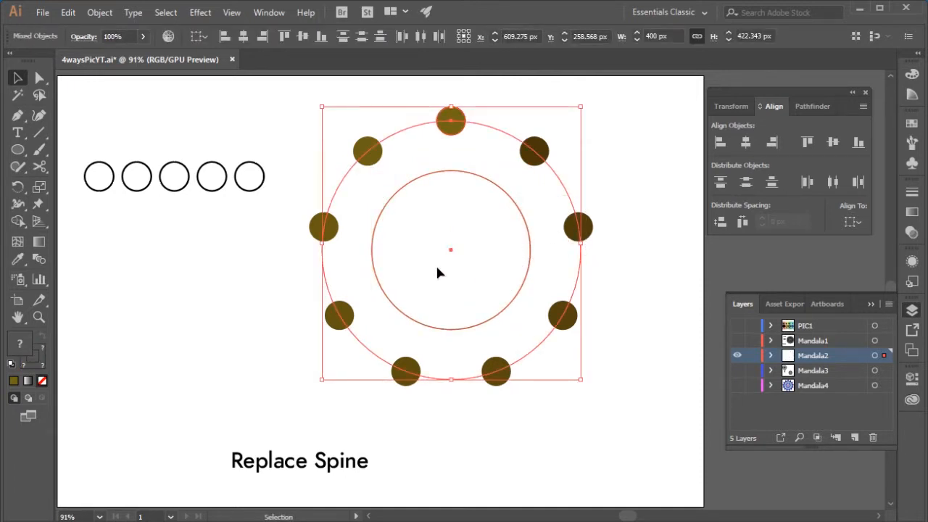
pyautogui.moveTo(635, 167); pyautogui.dragTo(493, 265)
pyautogui.click(623, 192)
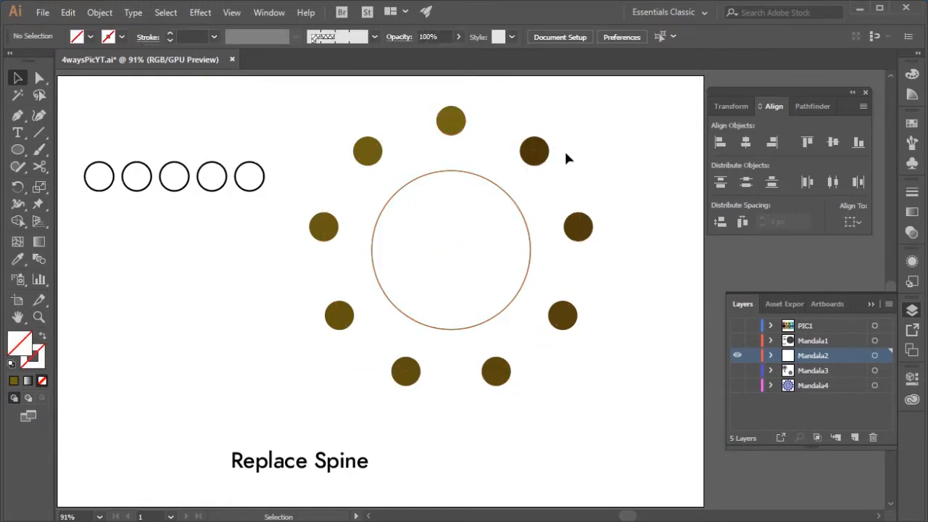
# Replace the spine of the blend of five black outlined circles with the inner circle.
pyautogui.click(452, 174)
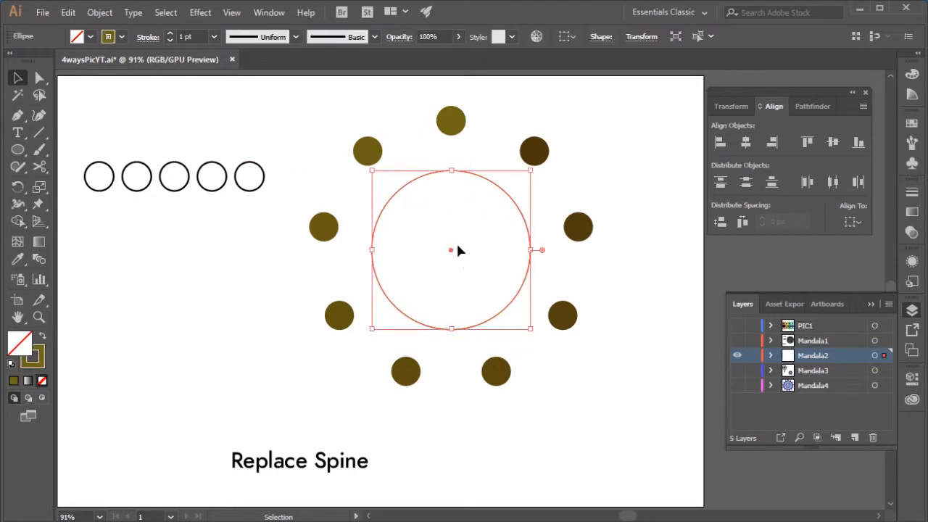
pyautogui.keyDown('shift'); pyautogui.click(228, 177); pyautogui.keyUp('shift')
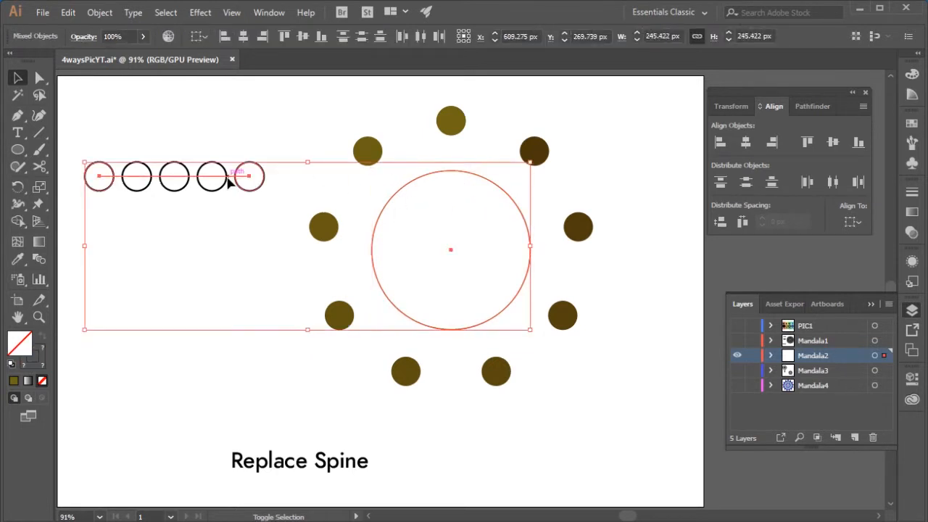
pyautogui.click(87, 13)
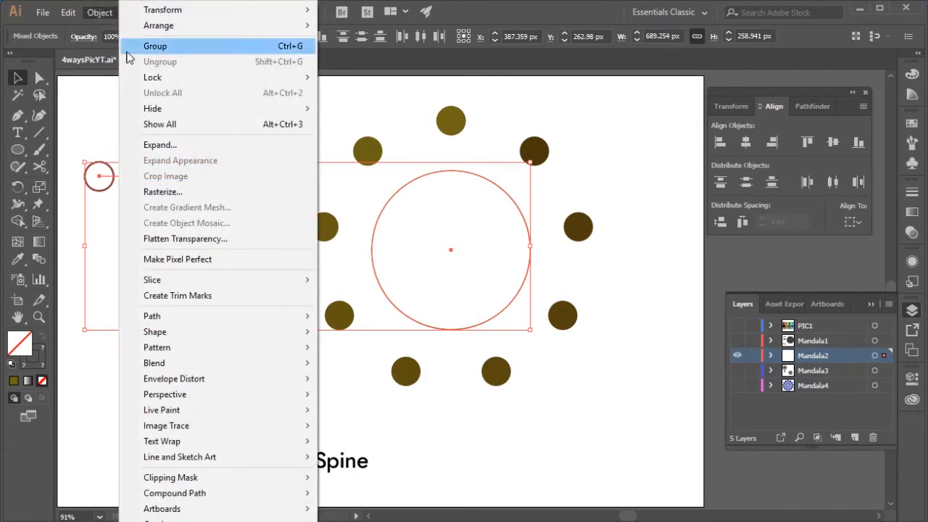
pyautogui.moveTo(201, 364)
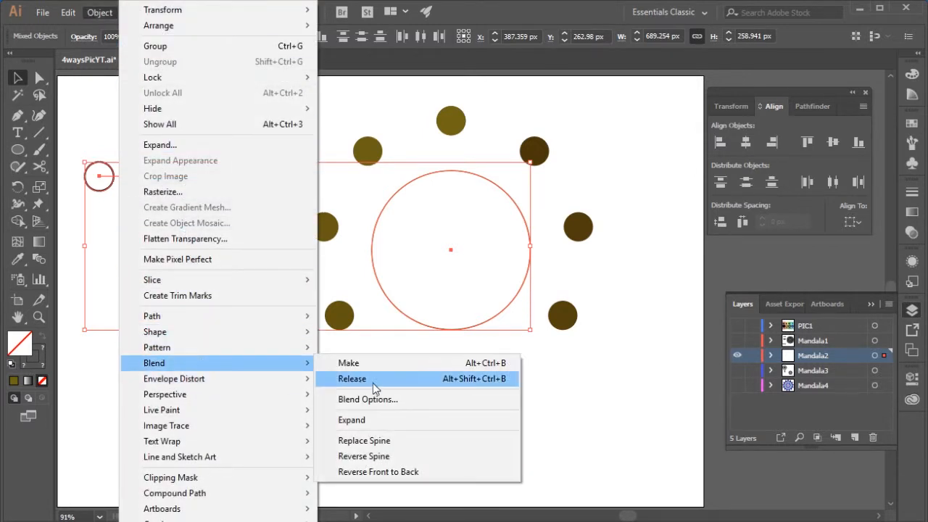
pyautogui.click(385, 442)
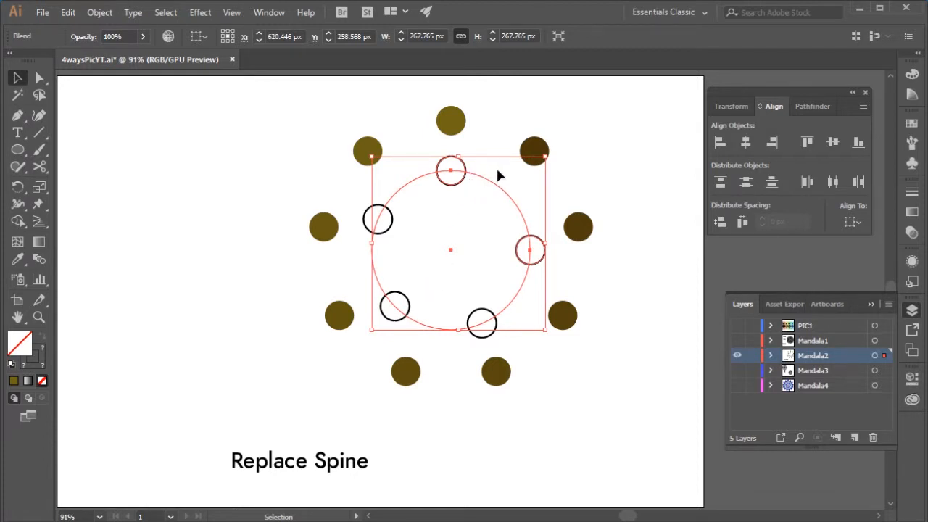
# Cut the new circular spine open at its top anchor point with the Scissors tool and deselect it.
pyautogui.press('c')
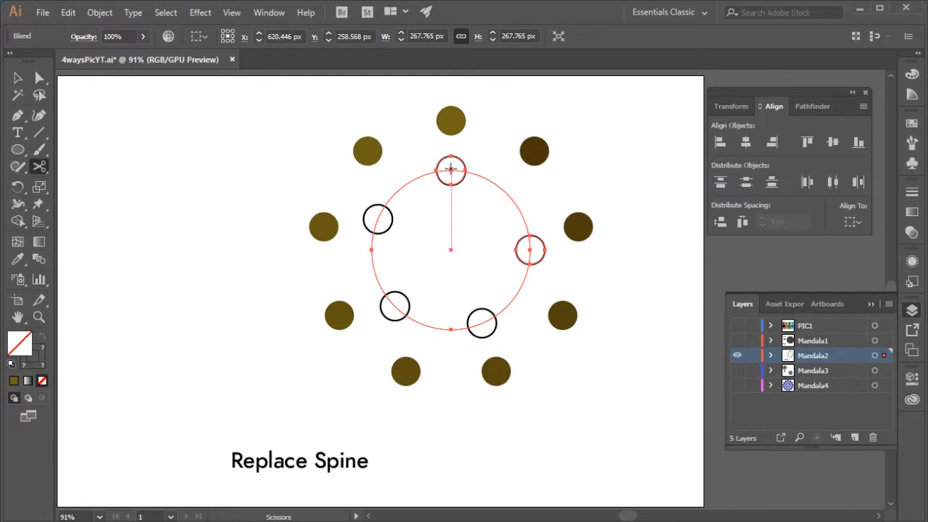
pyautogui.click(450, 169)
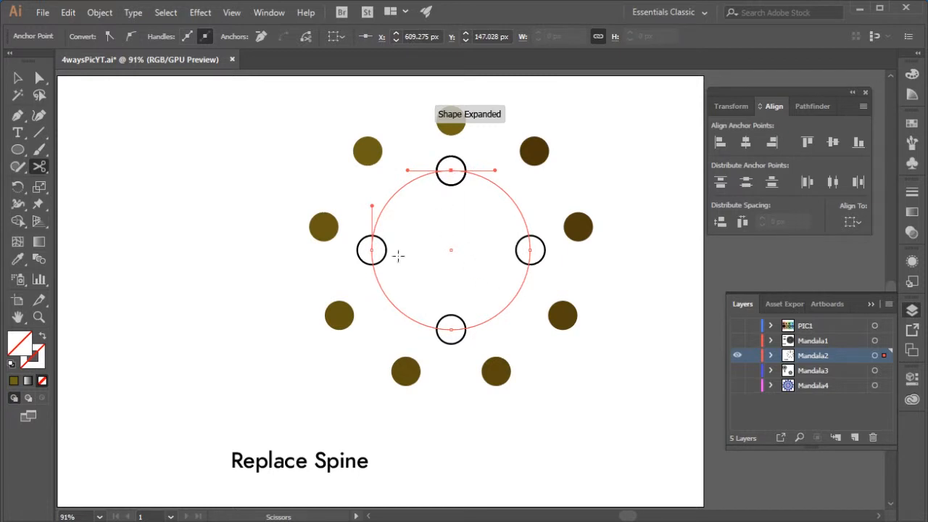
pyautogui.press('v')
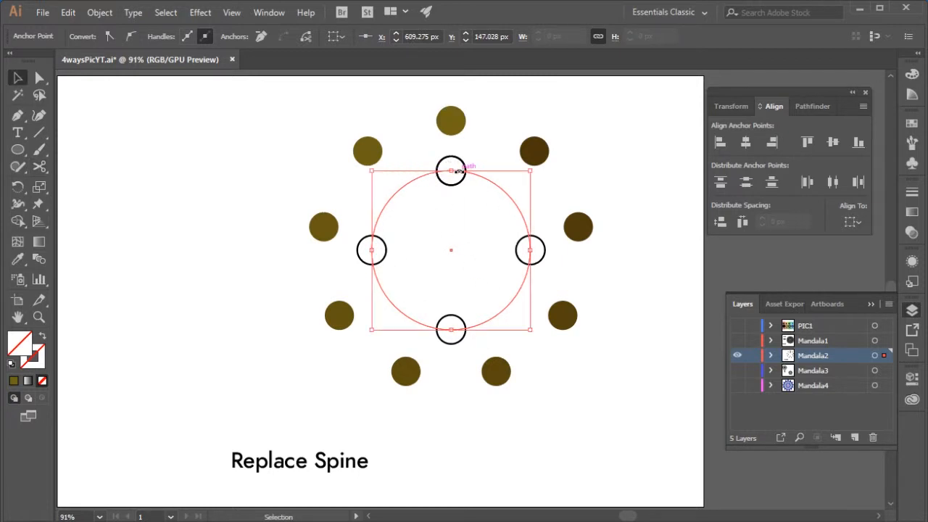
pyautogui.click(471, 161)
# Open the Blend Options for the inner outlined circles, set 10 specified steps and turn on the preview.
pyautogui.click(459, 169)
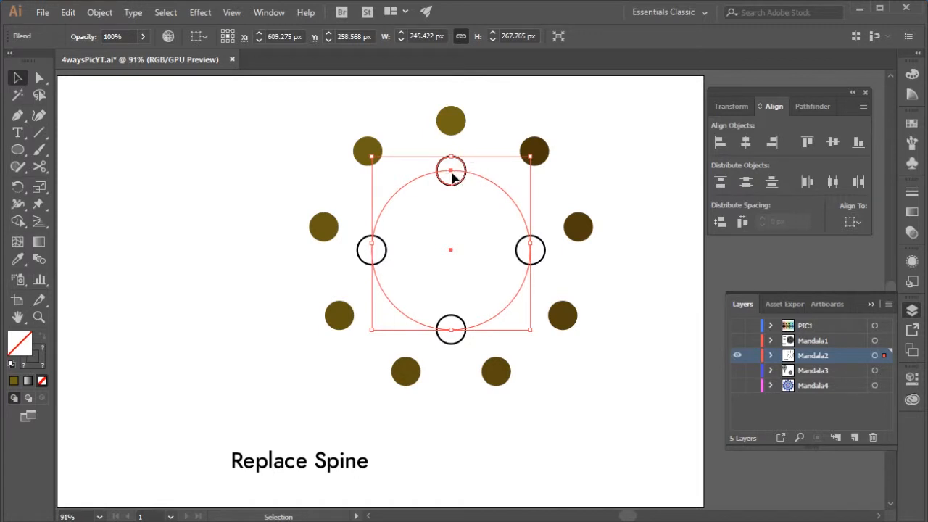
pyautogui.doubleClick(39, 259)
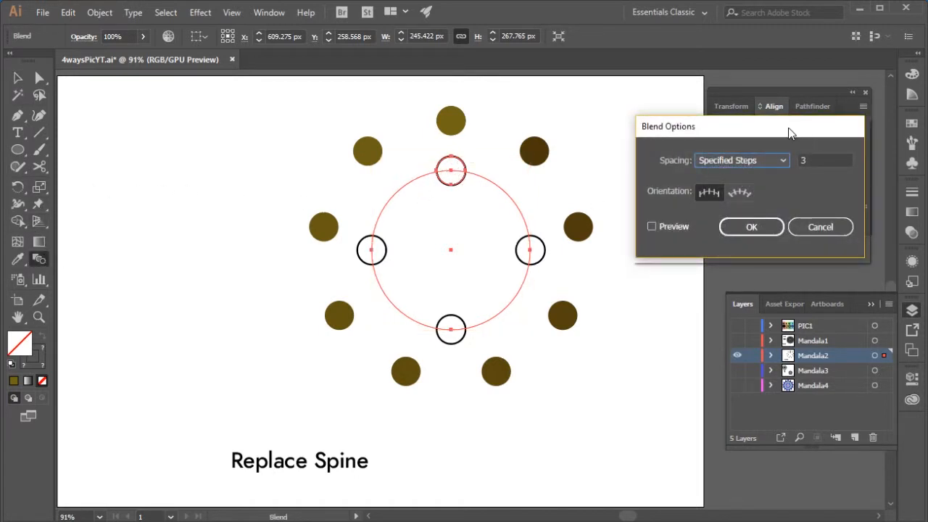
pyautogui.moveTo(788, 128); pyautogui.dragTo(800, 130)
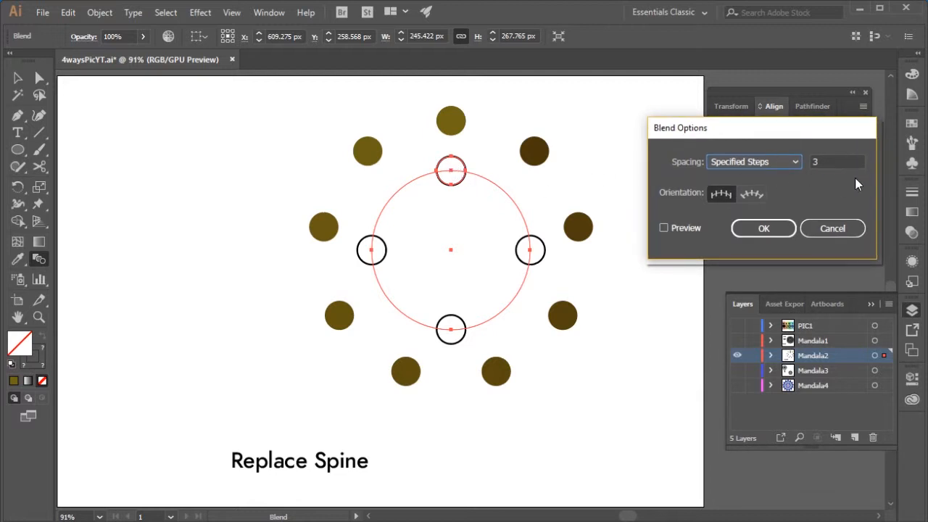
pyautogui.doubleClick(824, 161)
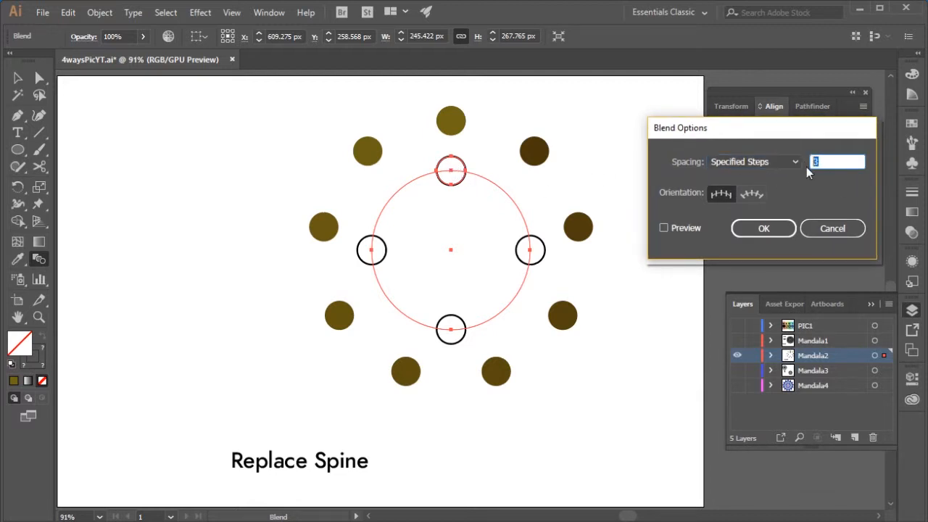
pyautogui.write('10')
pyautogui.press('Tab')
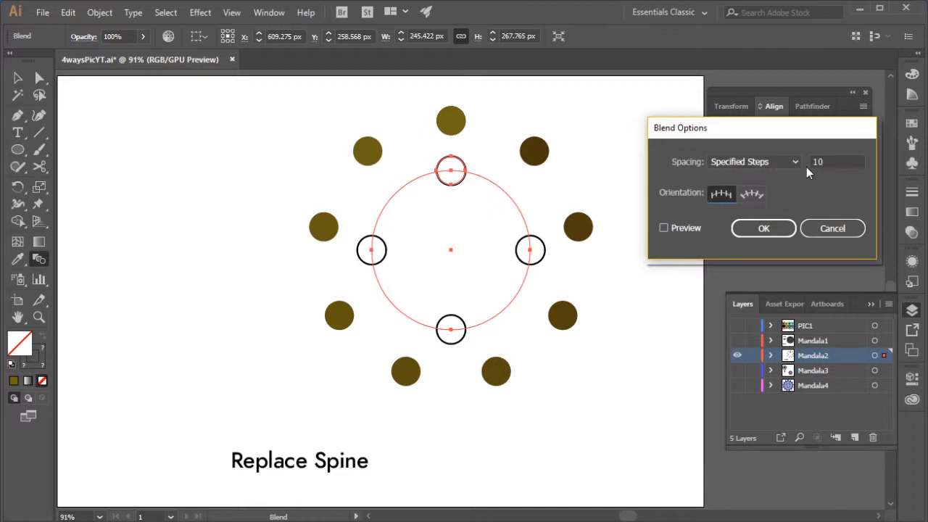
pyautogui.click(664, 228)
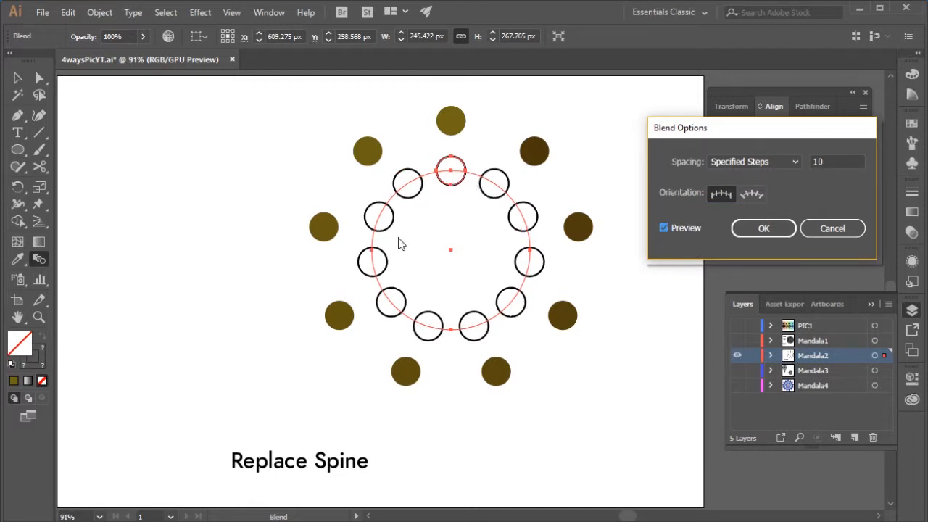
# Set the inner outlined ring's blend to 25 specified steps after trying 15, apply the options and deselect it.
pyautogui.doubleClick(837, 158)
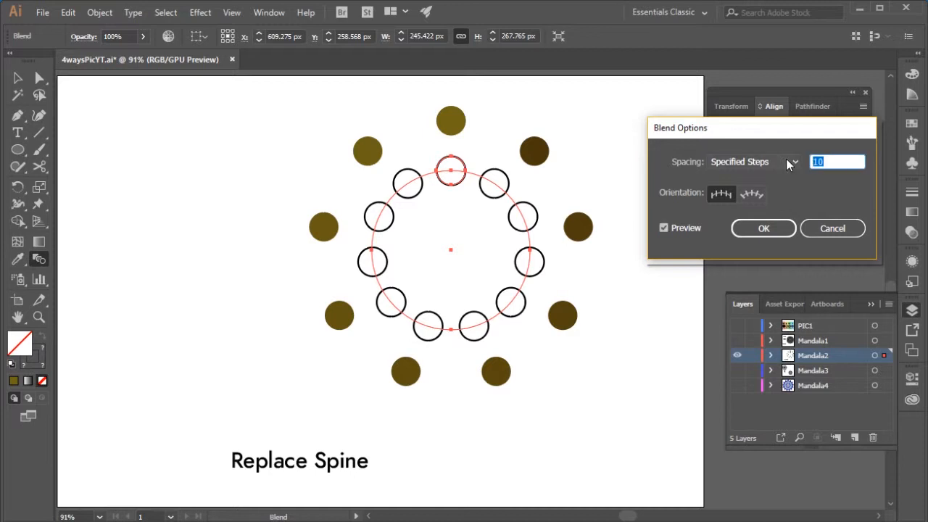
pyautogui.write('1')
pyautogui.press('Tab')
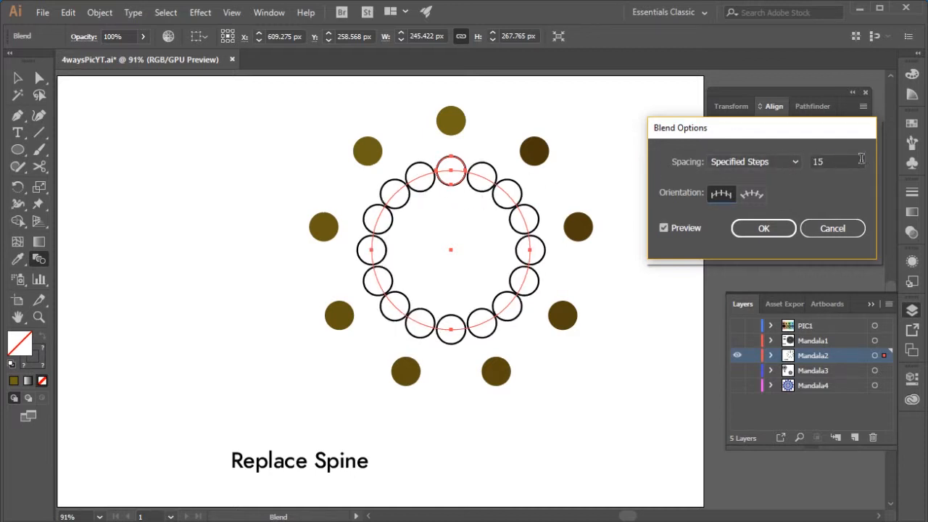
pyautogui.doubleClick(861, 160)
pyautogui.write('2')
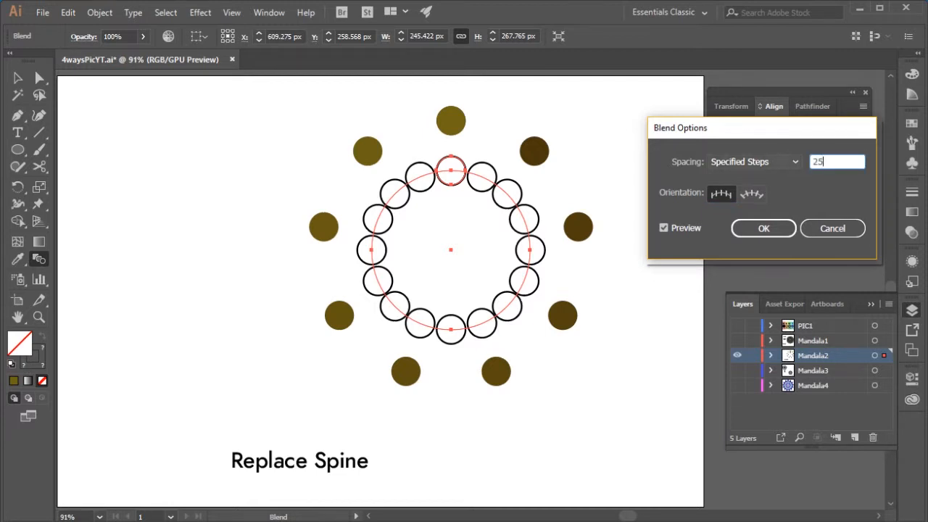
pyautogui.press('Tab')
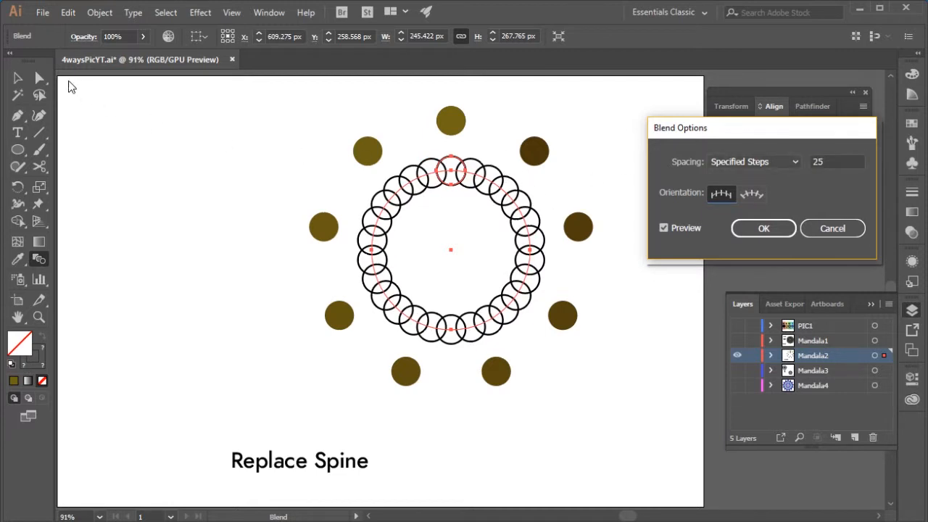
pyautogui.press('Return')
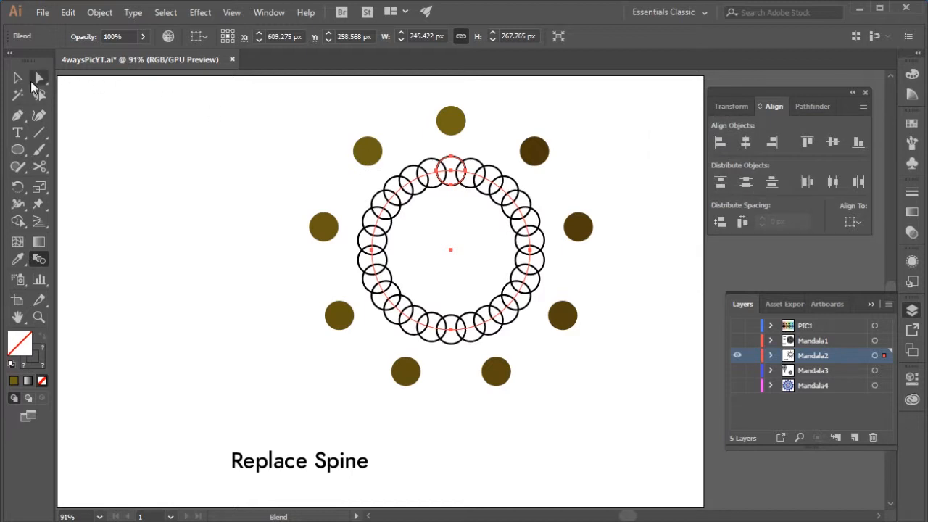
pyautogui.click(21, 79)
pyautogui.click(209, 103)
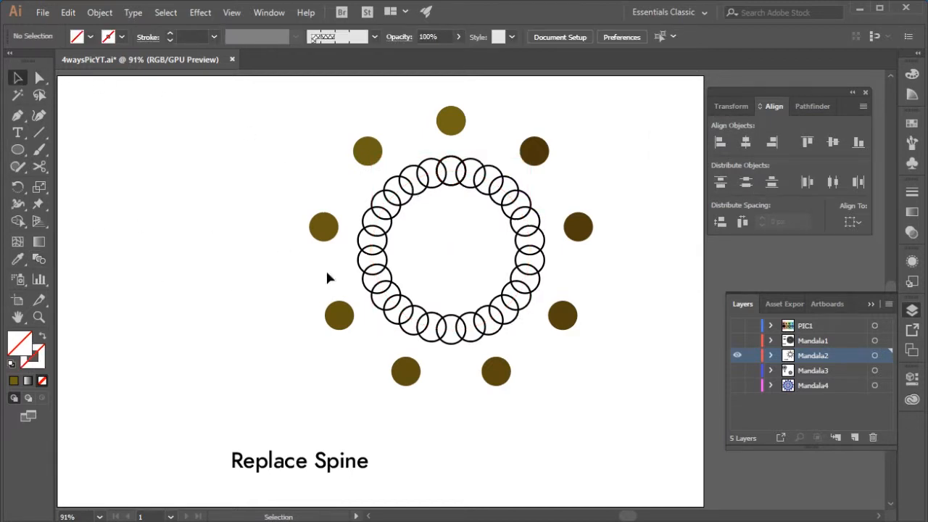
# Scale the inner outlined ring down proportionally about its centre to about 194 by 212 px and deselect it.
pyautogui.click(457, 344)
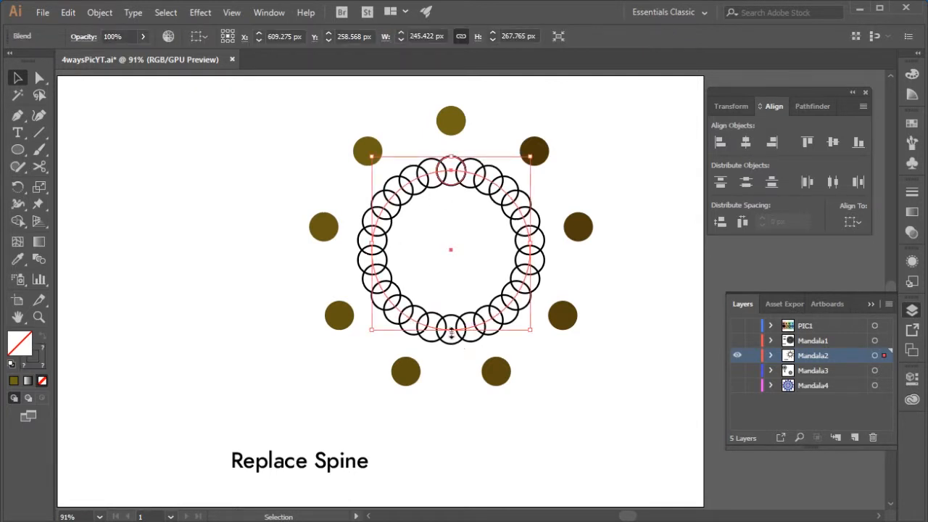
pyautogui.moveTo(451, 332); pyautogui.dragTo(452, 311)
pyautogui.click(240, 90)
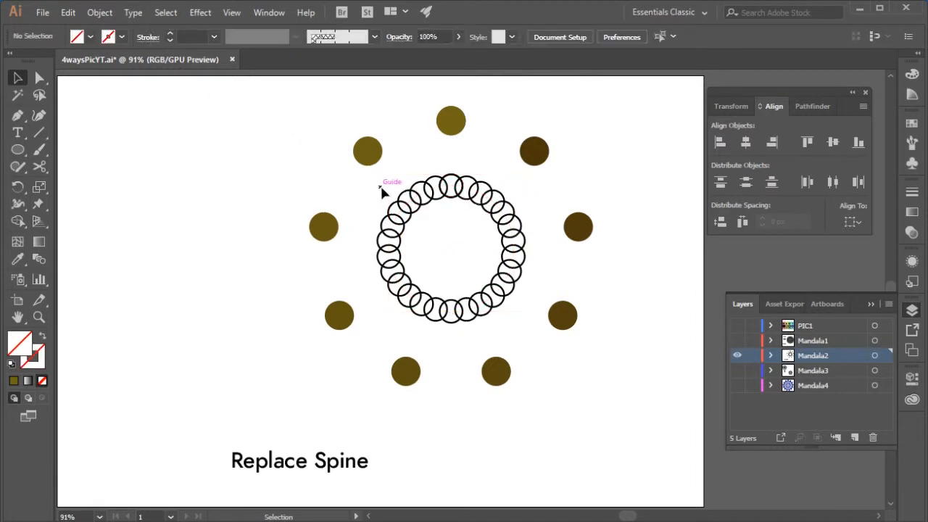
# Set the reduced inner ring's blend to 35 specified steps with preview on, apply it and deselect the ring.
pyautogui.click(400, 214)
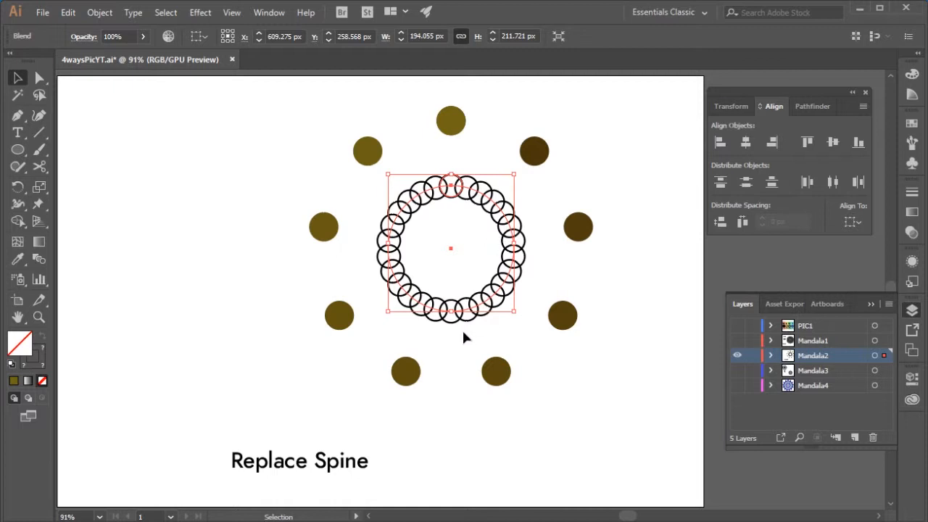
pyautogui.doubleClick(40, 259)
pyautogui.doubleClick(835, 161)
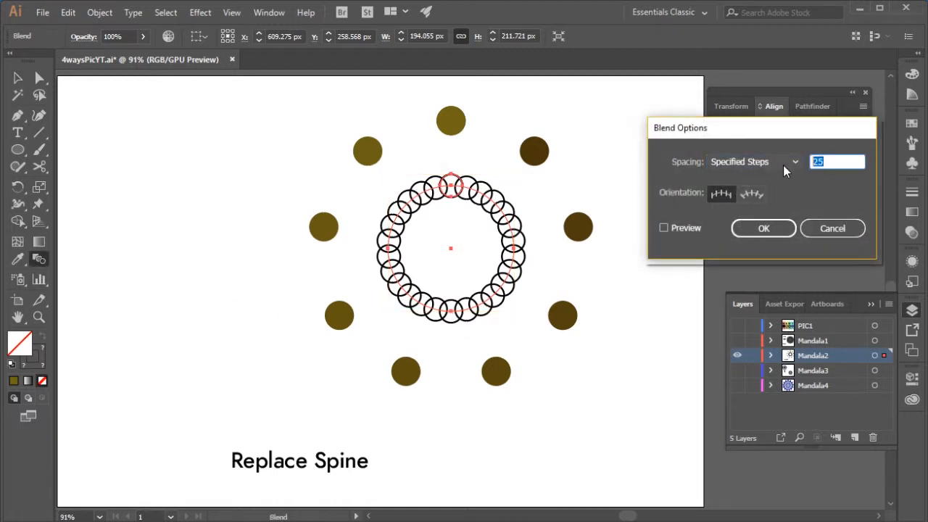
pyautogui.write('35')
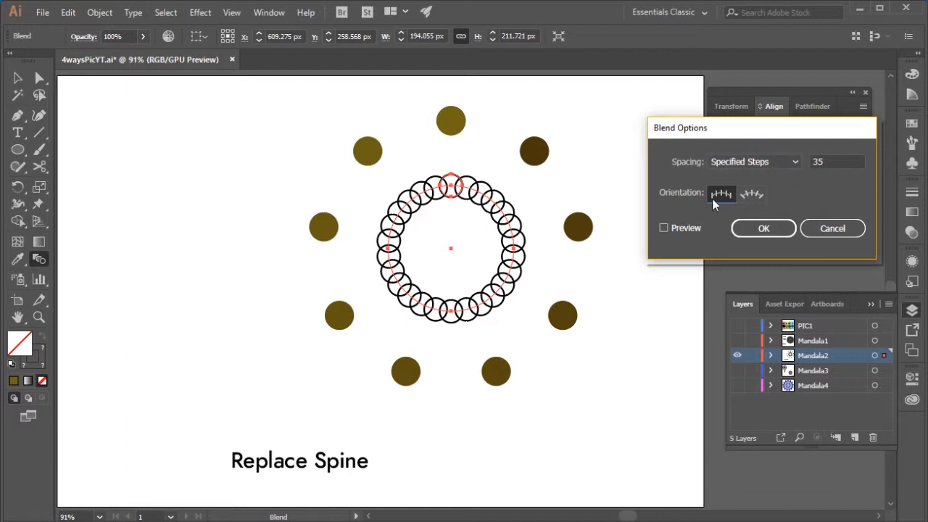
pyautogui.click(664, 228)
pyautogui.click(764, 228)
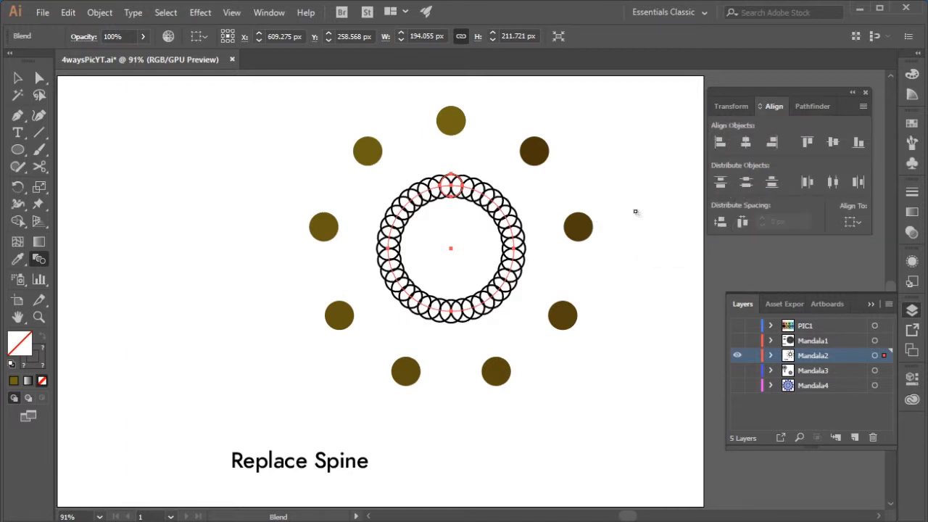
pyautogui.click(17, 79)
pyautogui.click(285, 155)
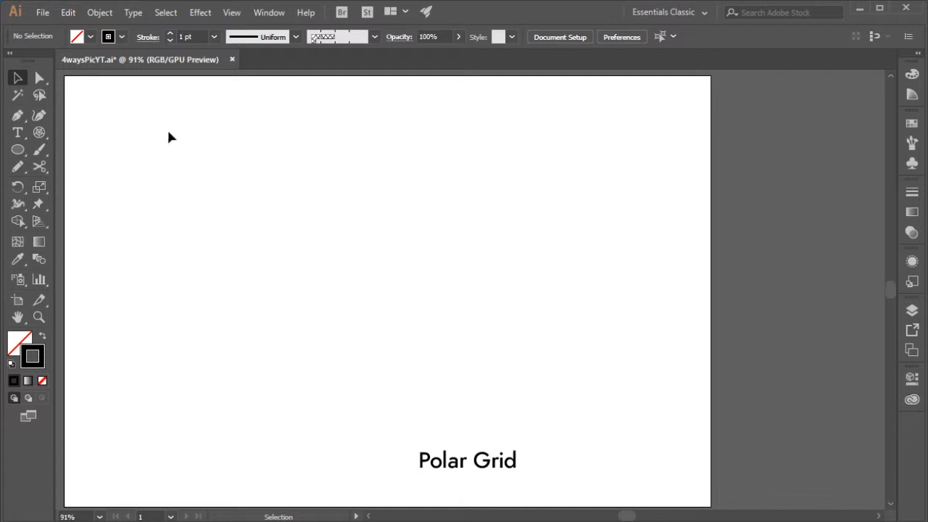
# Create a 100 by 100 px polar grid with 5 concentric and 10 radial dividers on the empty artboard.
pyautogui.click(42, 135)
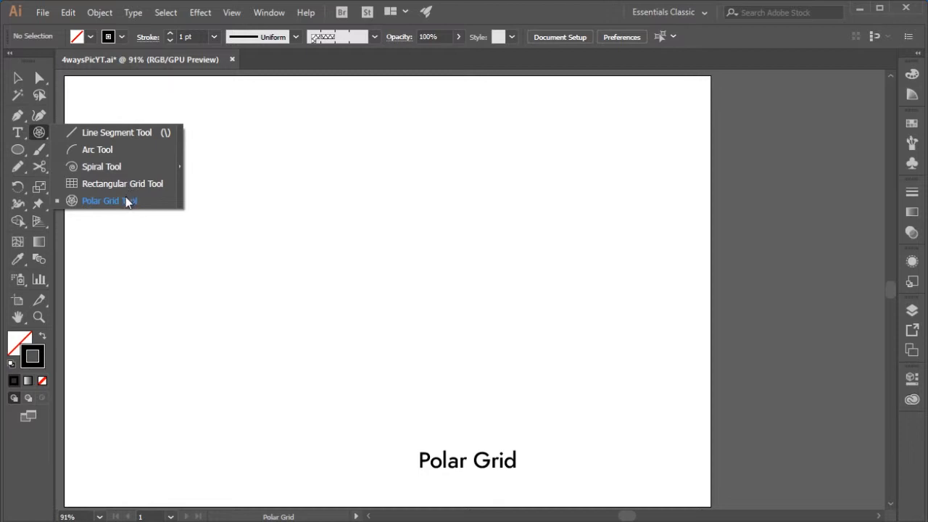
pyautogui.click(92, 201)
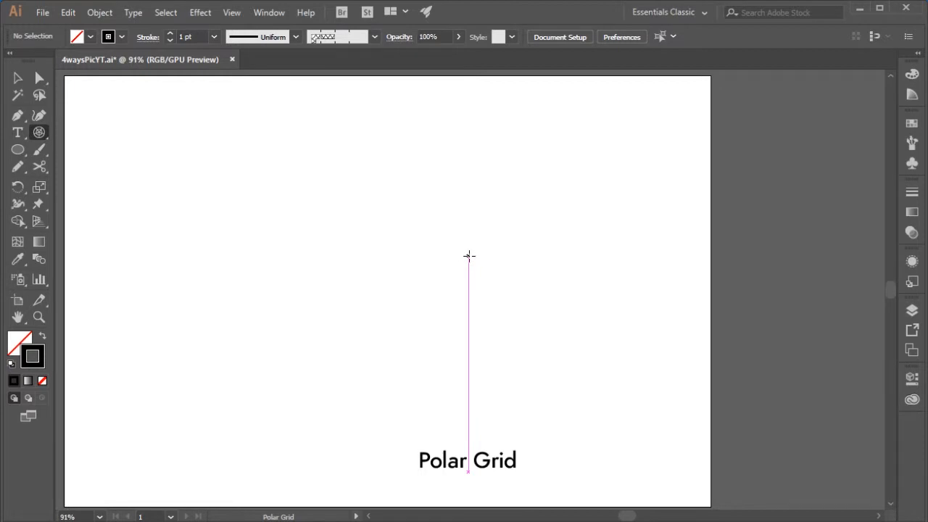
pyautogui.click(469, 256)
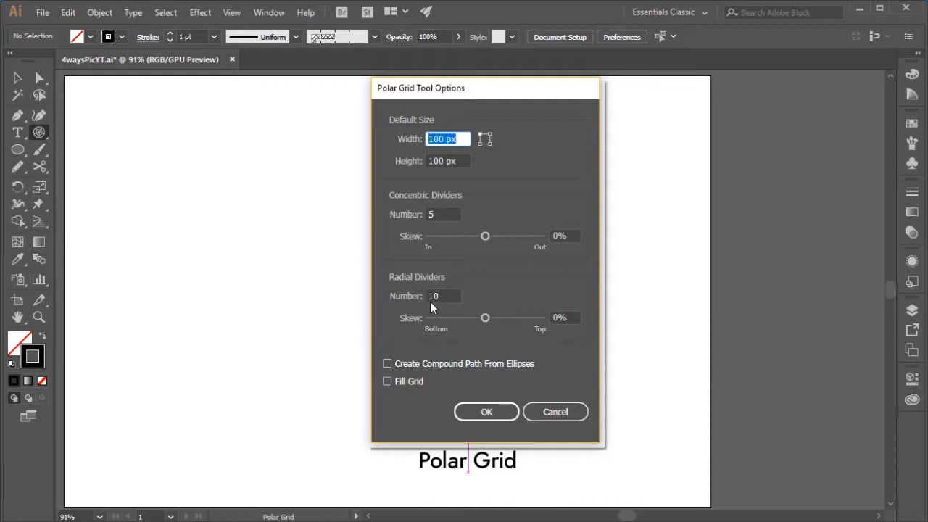
pyautogui.click(485, 412)
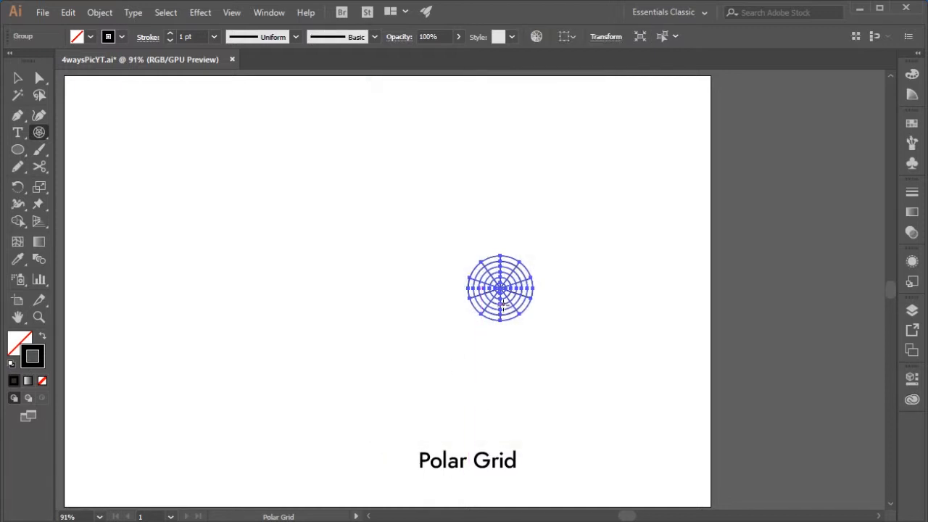
# Scale the polar grid up proportionally to about 344 px wide and move it up above the Polar Grid label.
pyautogui.press('v')
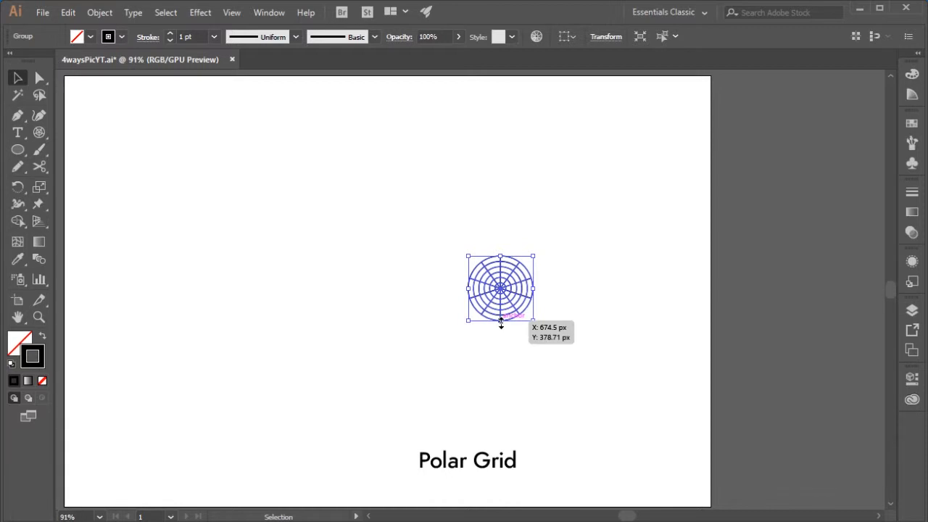
pyautogui.keyDown('shift'); pyautogui.click(500, 320); pyautogui.keyUp('shift')
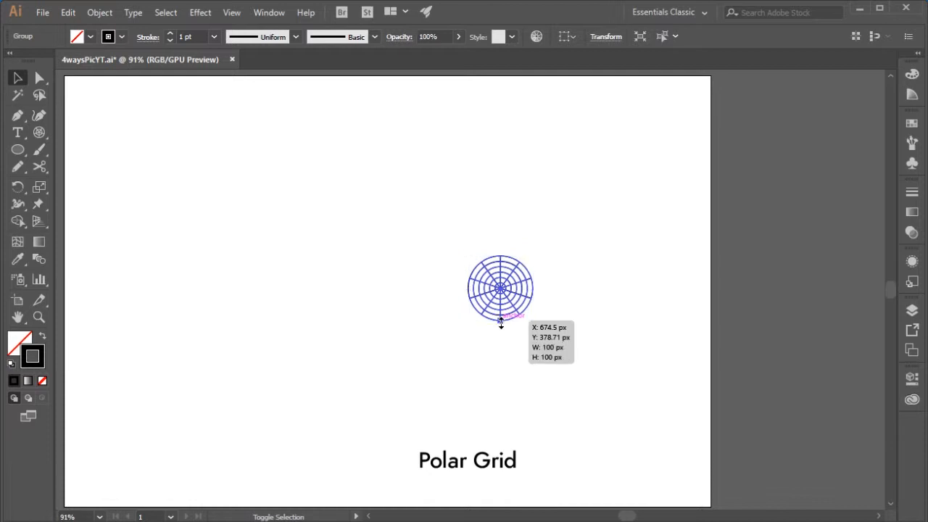
pyautogui.moveTo(500, 320); pyautogui.dragTo(500, 432)
pyautogui.moveTo(505, 257); pyautogui.dragTo(500, 209)
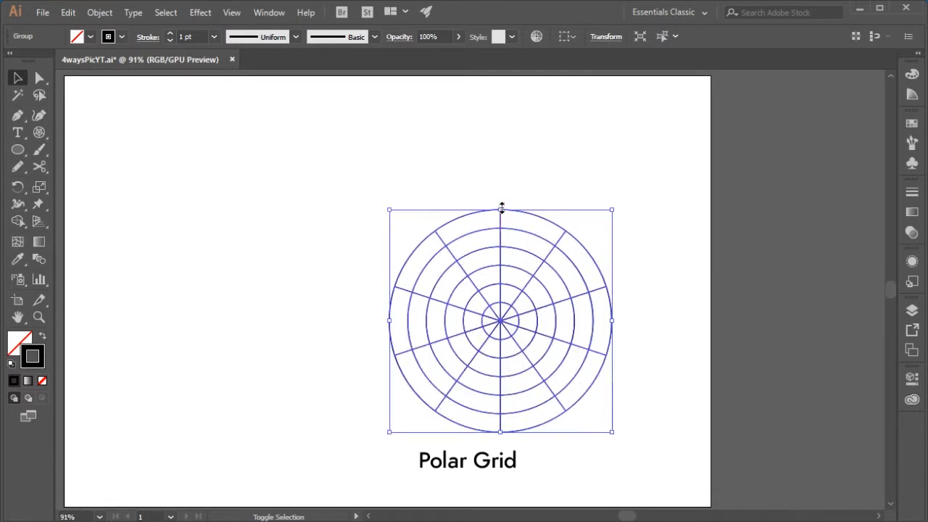
pyautogui.moveTo(496, 320); pyautogui.dragTo(481, 283)
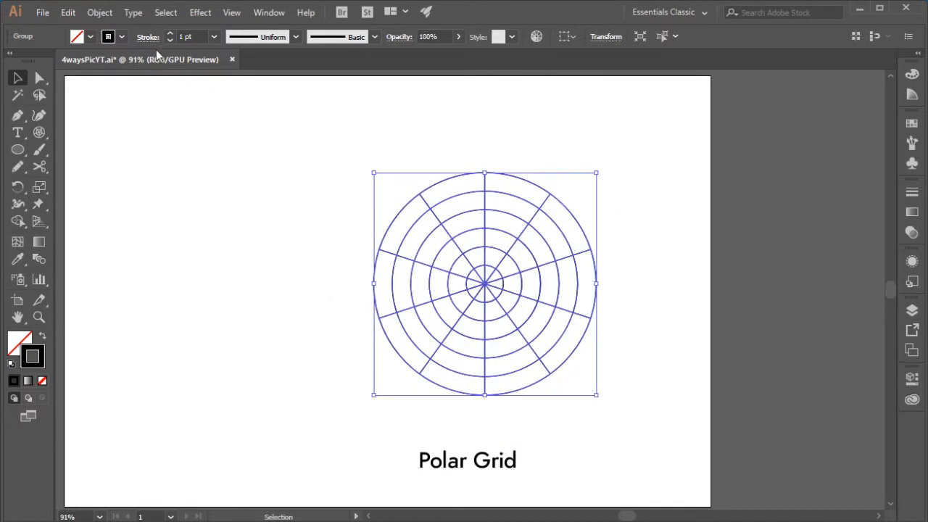
# Set the polar grid's stroke weight to 5 pt and deselect it.
pyautogui.click(169, 32)
pyautogui.click(169, 32)
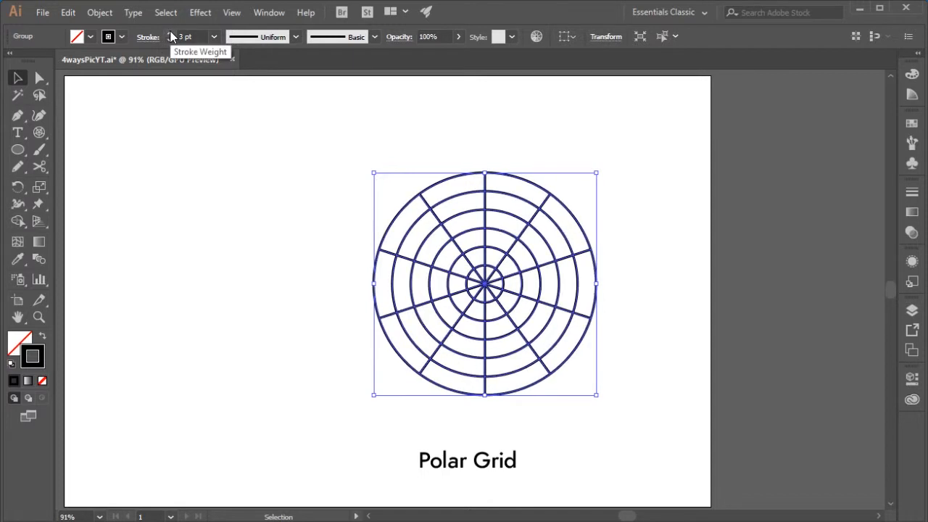
pyautogui.click(170, 32)
pyautogui.click(169, 32)
pyautogui.click(307, 222)
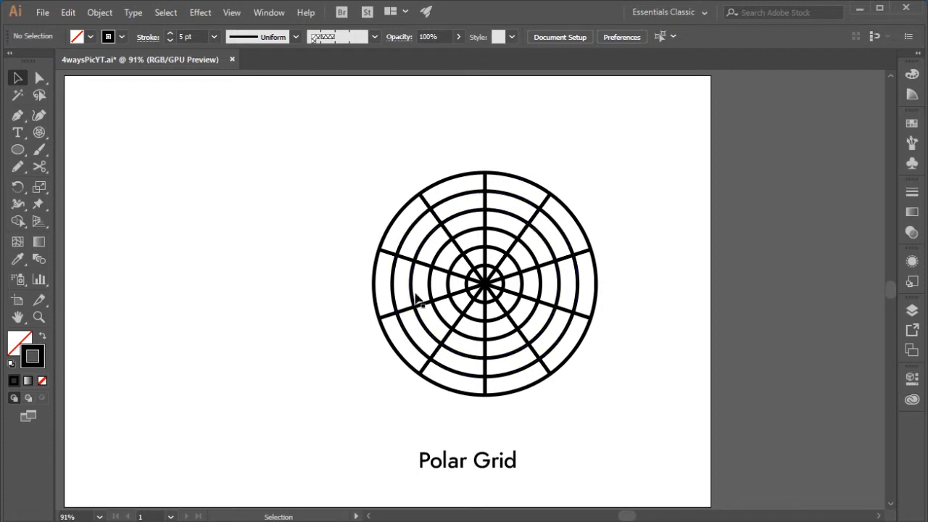
# Select the whole polar grid and rotate it by 18° using the Transform values.
pyautogui.moveTo(337, 131); pyautogui.dragTo(617, 390)
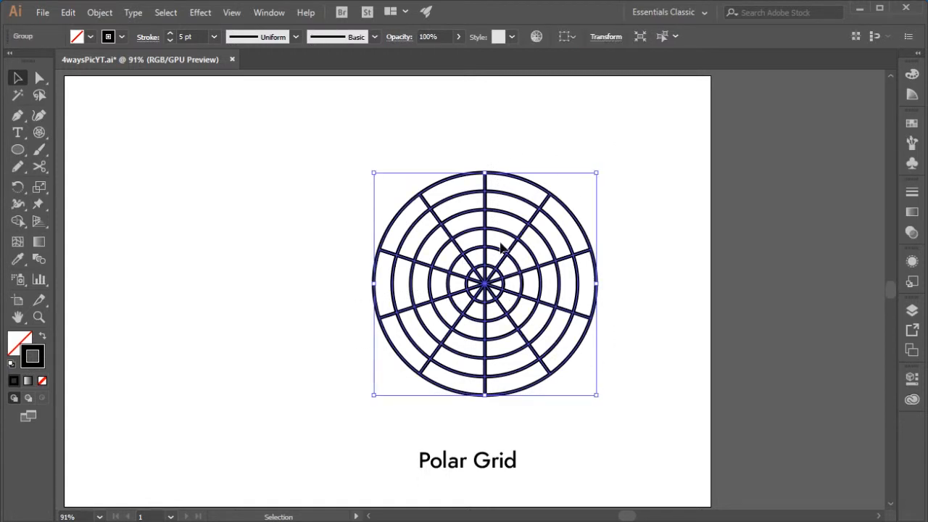
pyautogui.click(268, 12)
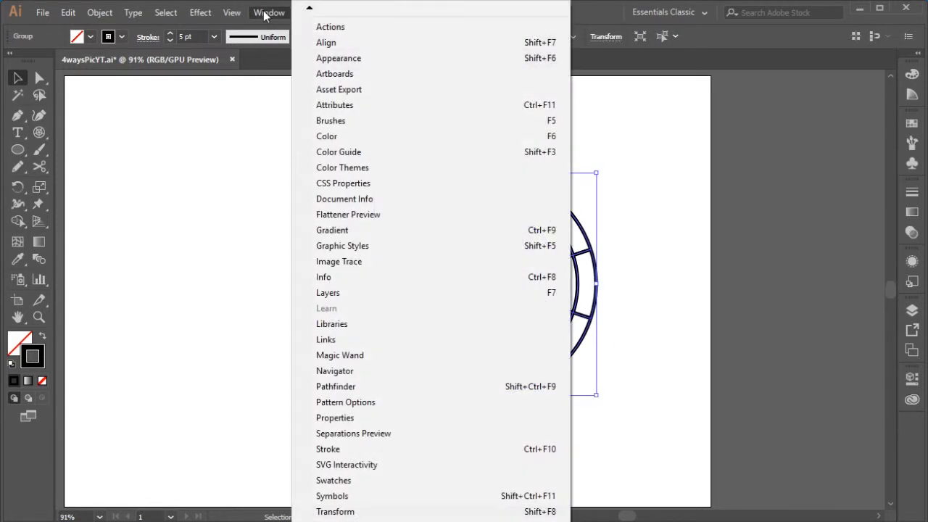
pyautogui.click(344, 391)
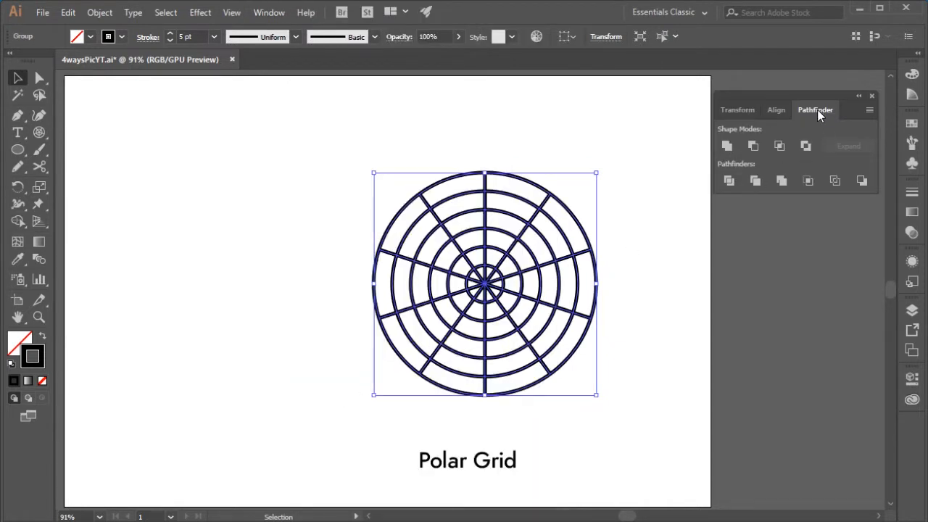
pyautogui.click(738, 110)
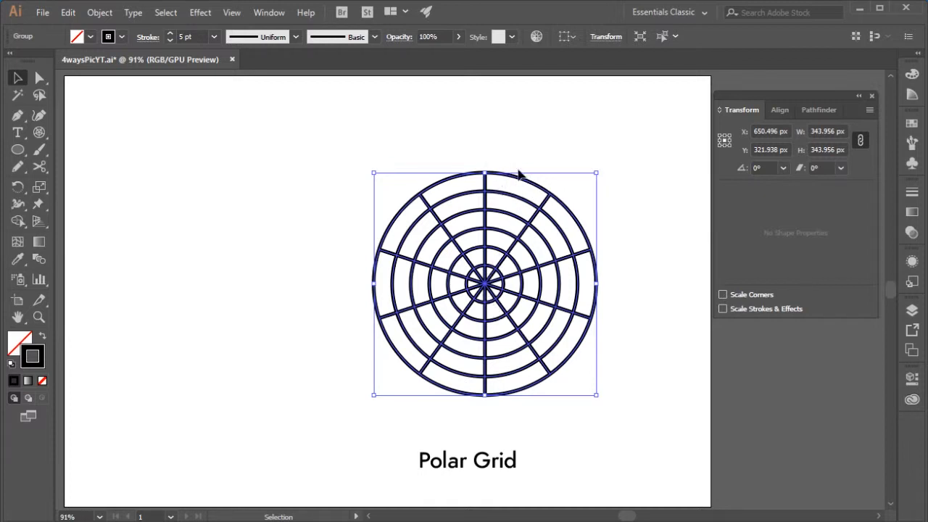
pyautogui.click(756, 168)
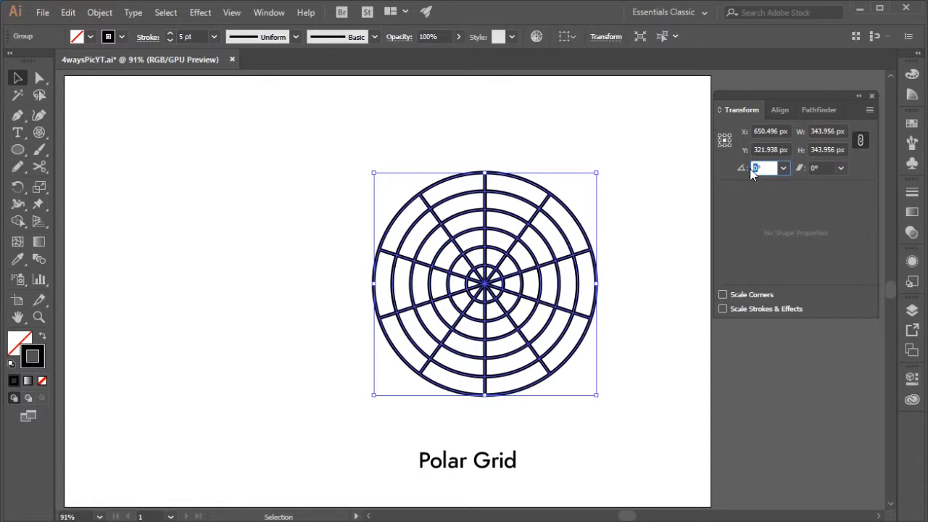
pyautogui.write('18')
pyautogui.press('Return')
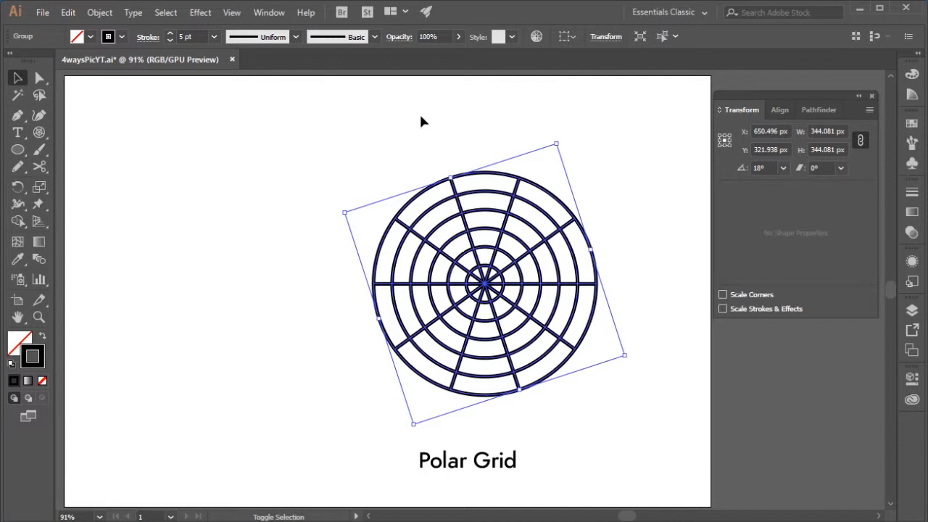
# Use the Shape Builder tool to erase the polar grid's lower half, outermost ring, outer right-hand segments and leftover spoke ends.
pyautogui.hotkey('shift', 'm')
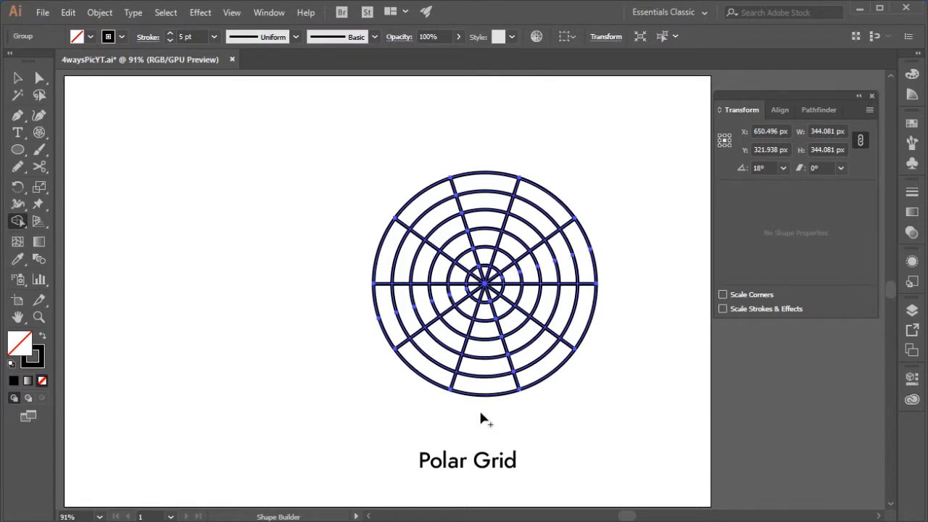
pyautogui.moveTo(377, 425)
pyautogui.mouseDown()
pyautogui.moveTo(534, 377)
pyautogui.moveTo(590, 342)
pyautogui.moveTo(609, 293)
pyautogui.mouseUp()
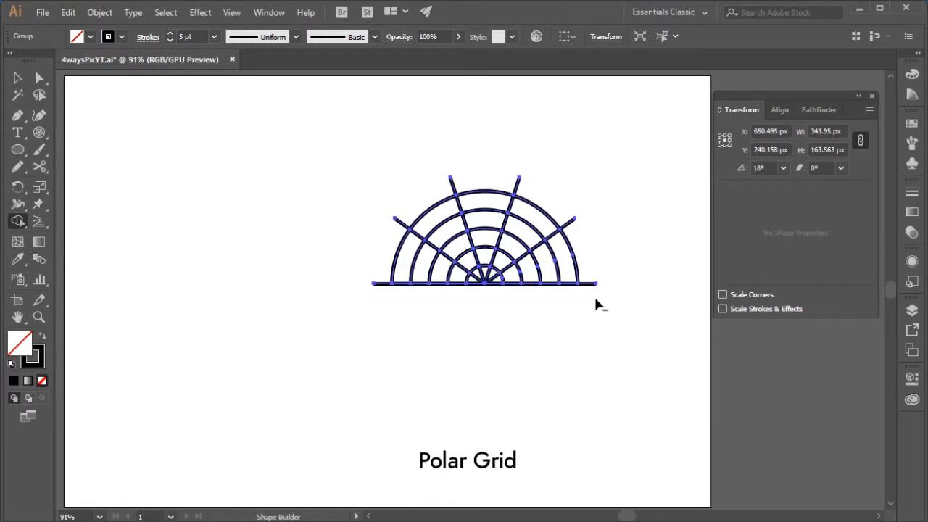
pyautogui.moveTo(614, 165)
pyautogui.mouseDown()
pyautogui.moveTo(546, 343)
pyautogui.moveTo(532, 358)
pyautogui.mouseUp()
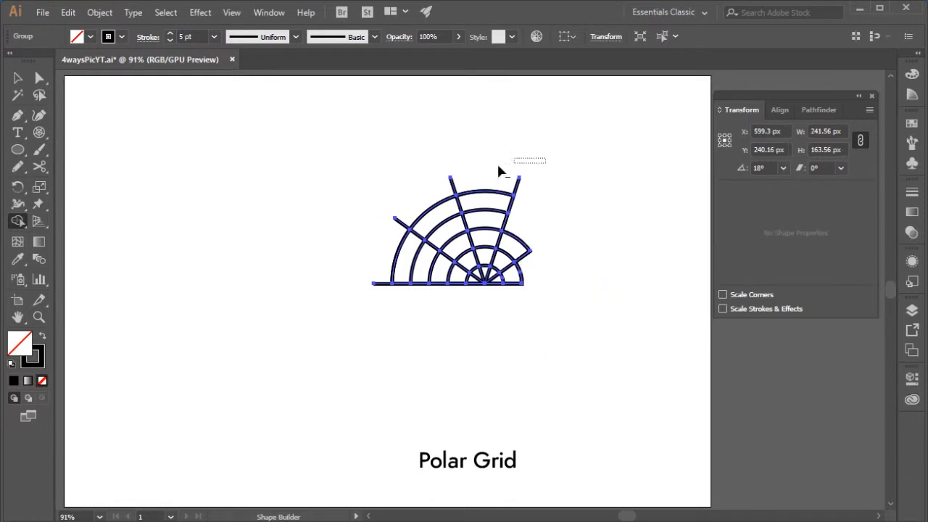
pyautogui.moveTo(498, 171); pyautogui.dragTo(435, 186)
pyautogui.moveTo(332, 193); pyautogui.dragTo(391, 324)
pyautogui.moveTo(371, 197); pyautogui.dragTo(400, 236)
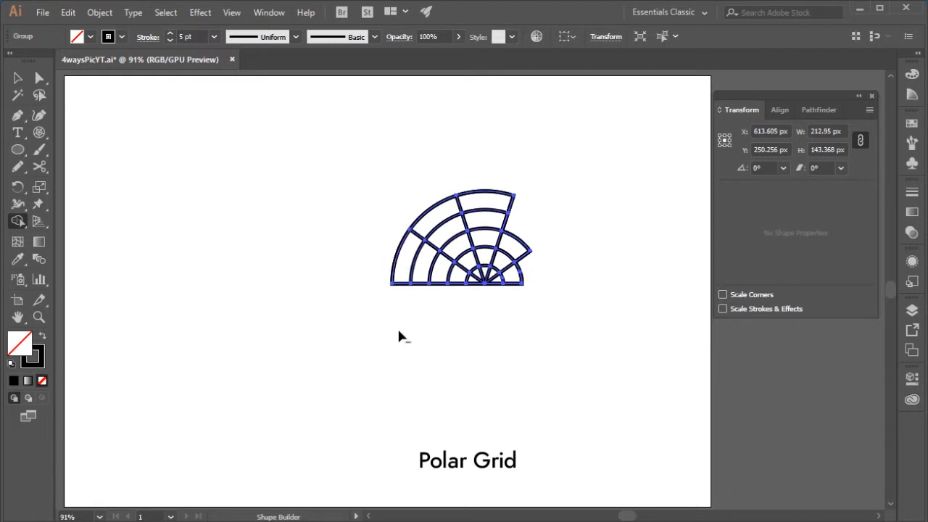
# Erase the remaining grid segments on both sides of the upper centre wedge, leaving only that wedge.
pyautogui.moveTo(367, 315); pyautogui.dragTo(455, 276)
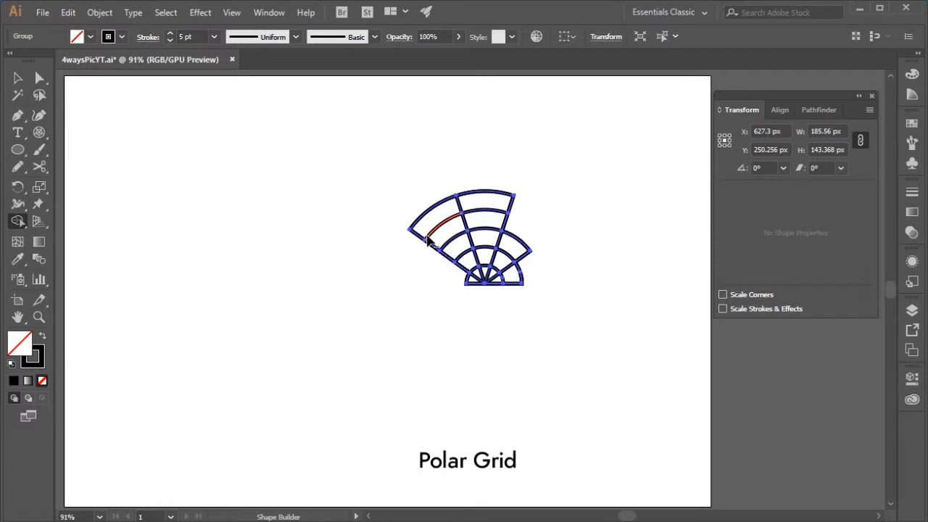
pyautogui.moveTo(404, 178)
pyautogui.mouseDown()
pyautogui.moveTo(466, 252)
pyautogui.moveTo(480, 292)
pyautogui.mouseUp()
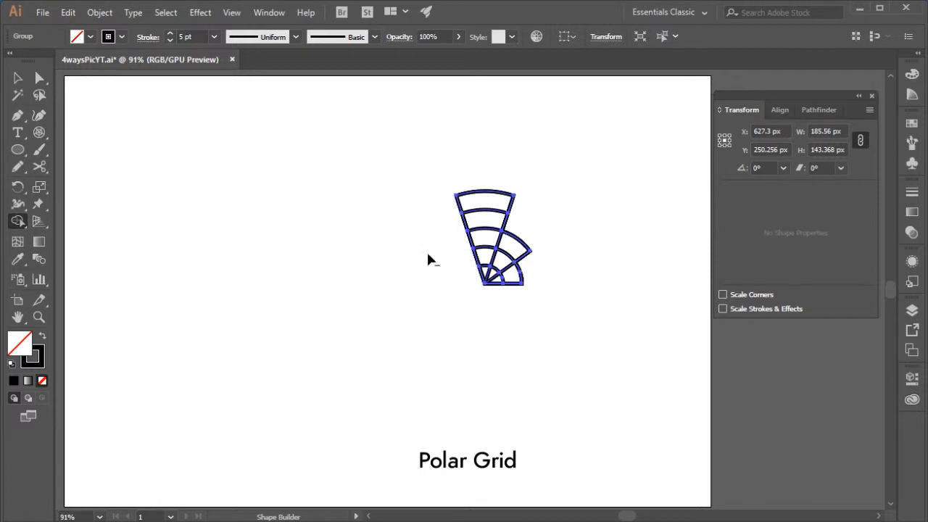
pyautogui.moveTo(544, 243); pyautogui.dragTo(491, 297)
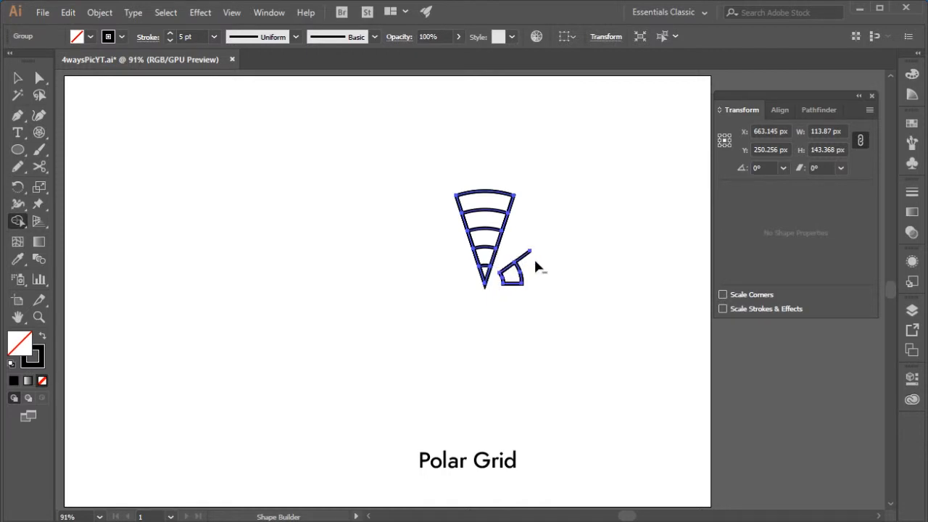
pyautogui.moveTo(535, 261)
pyautogui.mouseDown()
pyautogui.moveTo(501, 277)
pyautogui.moveTo(517, 294)
pyautogui.mouseUp()
# Inspect the wedge's paths up close in Outline view for stray segments, and return to the normal preview with nothing selected.
pyautogui.hotkey('ctrl', 'space')
pyautogui.moveTo(474, 224); pyautogui.dragTo(626, 224)
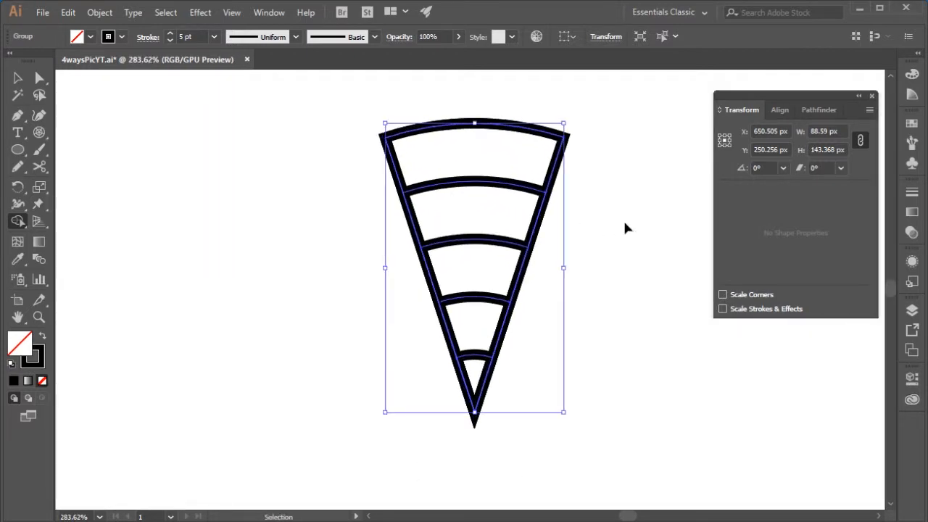
pyautogui.hotkey('ctrl', 'y')
pyautogui.hotkey('shift', 'm')
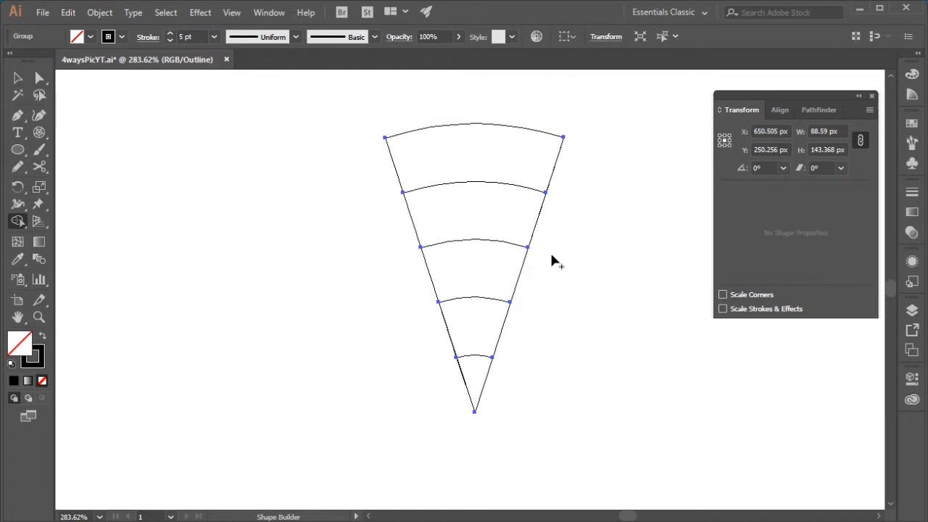
pyautogui.moveTo(461, 345); pyautogui.dragTo(622, 357)
pyautogui.moveTo(169, 278); pyautogui.dragTo(522, 254)
pyautogui.moveTo(413, 126); pyautogui.dragTo(482, 335)
pyautogui.moveTo(495, 241); pyautogui.dragTo(379, 441)
pyautogui.keyDown('ctrl'); pyautogui.keyDown('alt'); pyautogui.click(482, 267); pyautogui.keyUp('alt'); pyautogui.keyUp('ctrl')
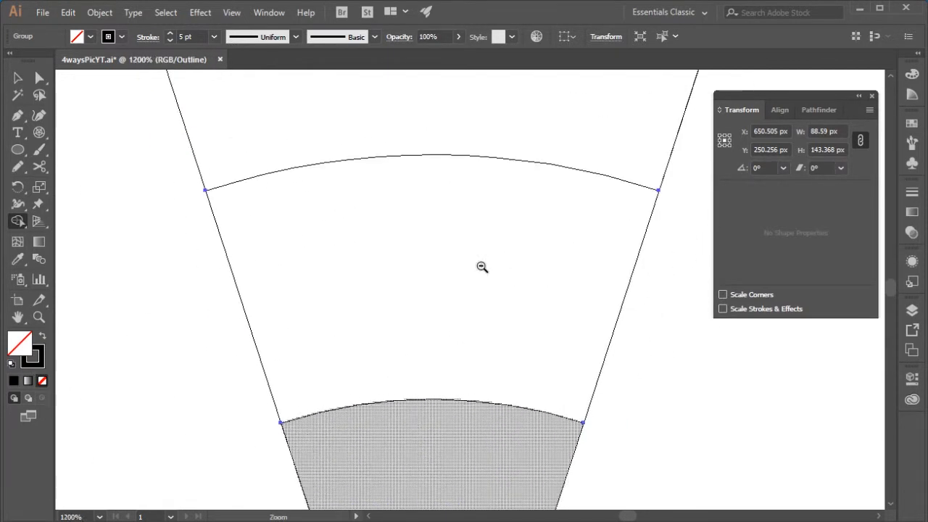
pyautogui.hotkey('ctrl', '-')
pyautogui.hotkey('ctrl', '-')
pyautogui.hotkey('ctrl', '-')
pyautogui.hotkey('ctrl', '-')
pyautogui.hotkey('ctrl', '-')
pyautogui.hotkey('ctrl', '-')
pyautogui.hotkey('ctrl', '-')
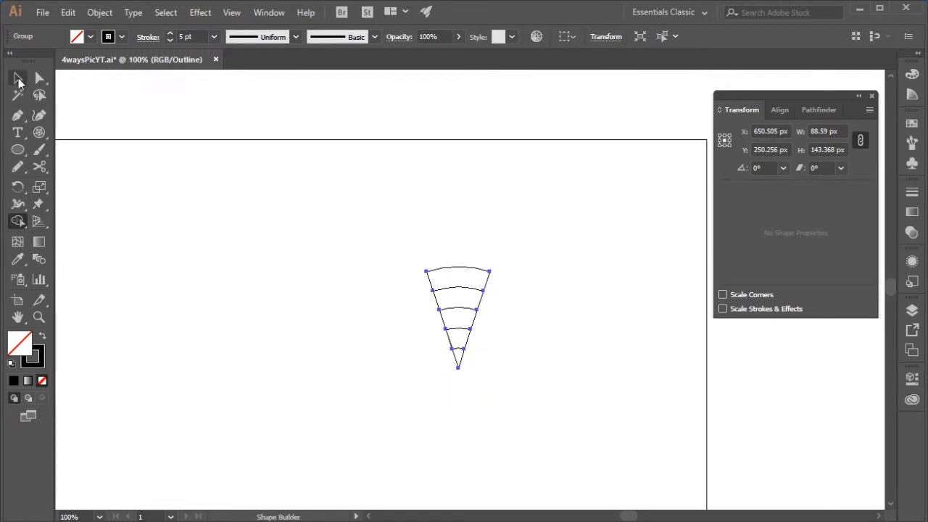
pyautogui.click(18, 78)
pyautogui.click(358, 217)
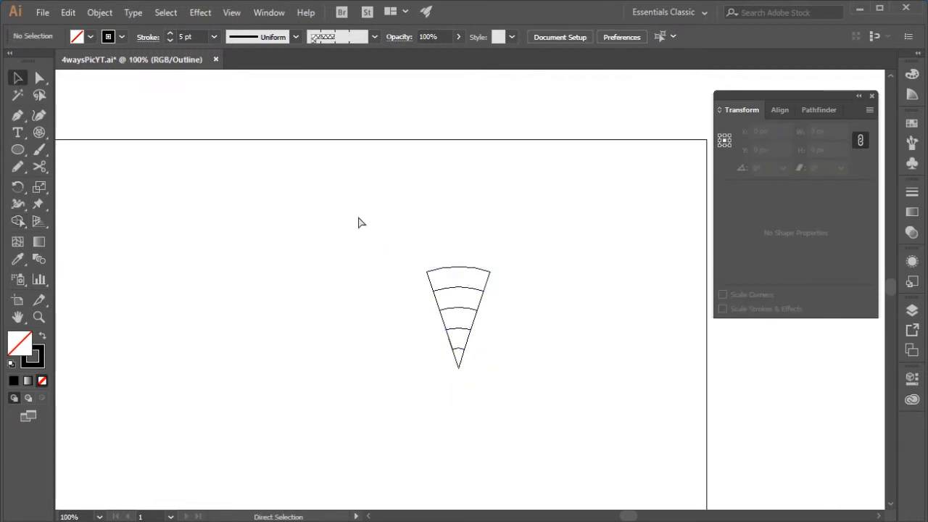
pyautogui.hotkey('ctrl', 'y')
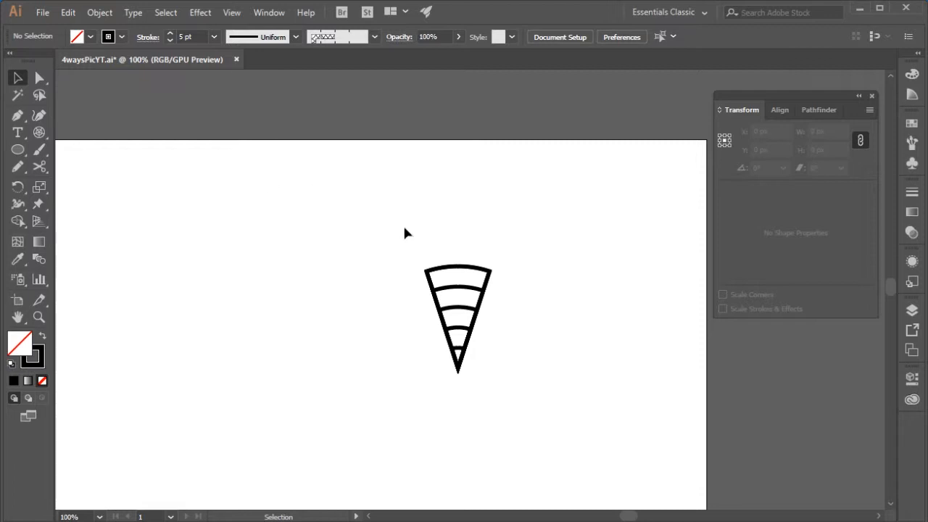
# Select the whole wedge and save it as a new dynamic symbol with the Graphic export type.
pyautogui.moveTo(405, 227); pyautogui.dragTo(513, 417)
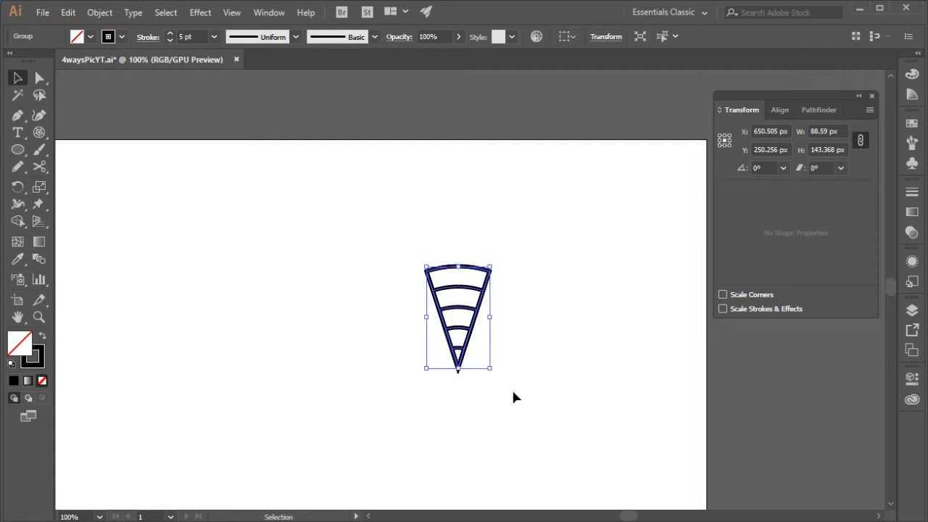
pyautogui.click(912, 143)
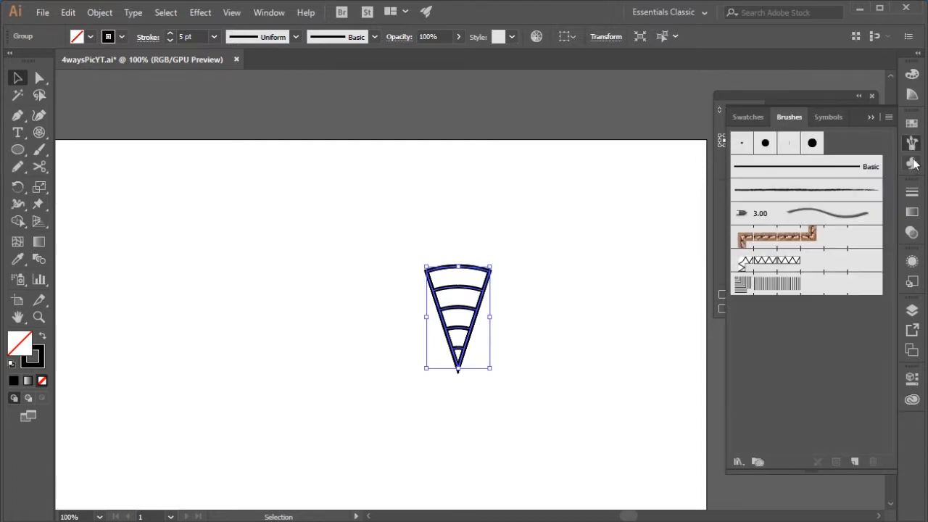
pyautogui.click(912, 163)
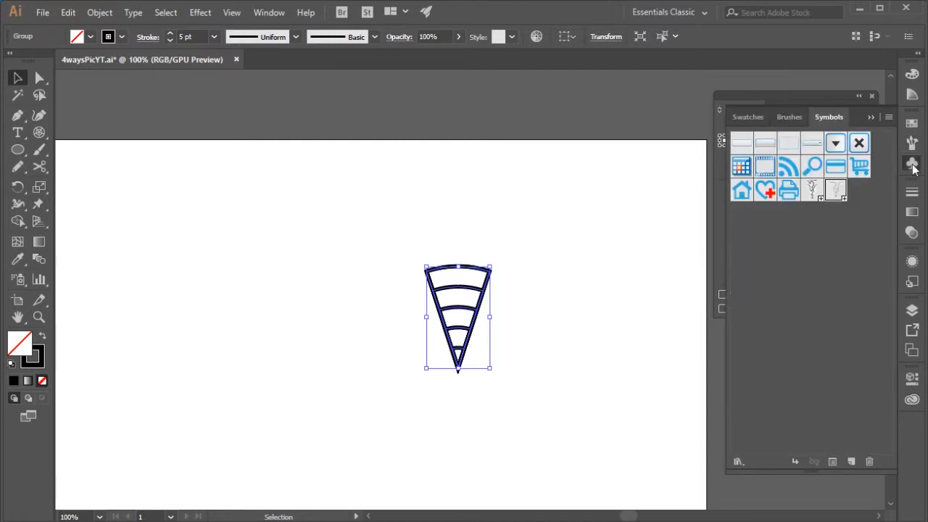
pyautogui.click(852, 462)
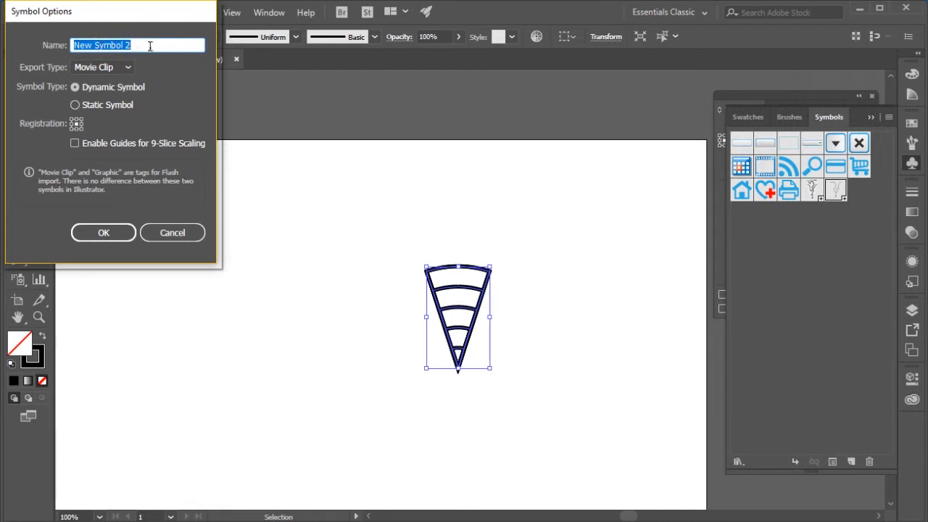
pyautogui.click(103, 68)
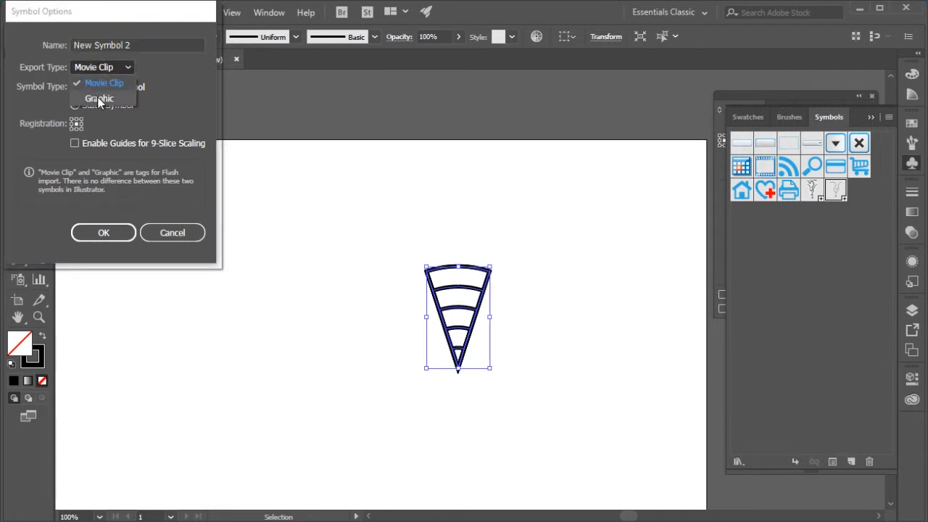
pyautogui.click(100, 99)
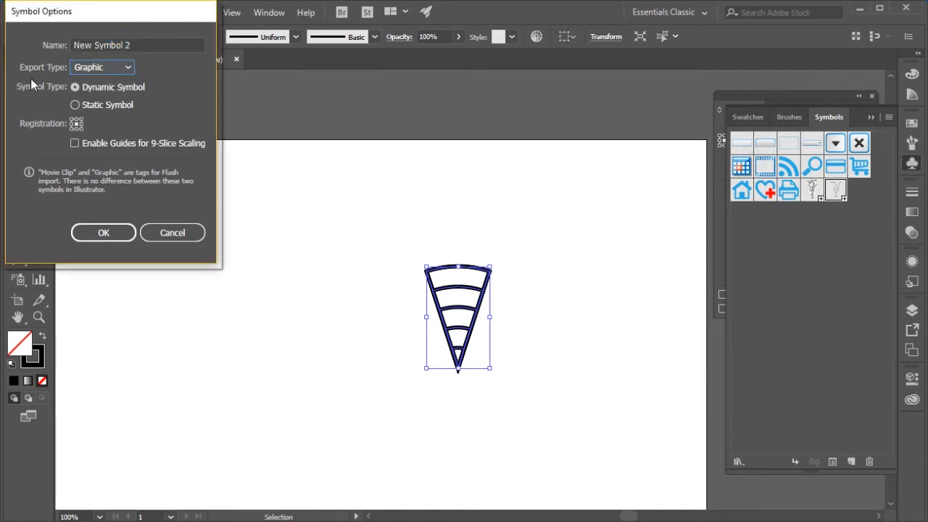
pyautogui.click(108, 233)
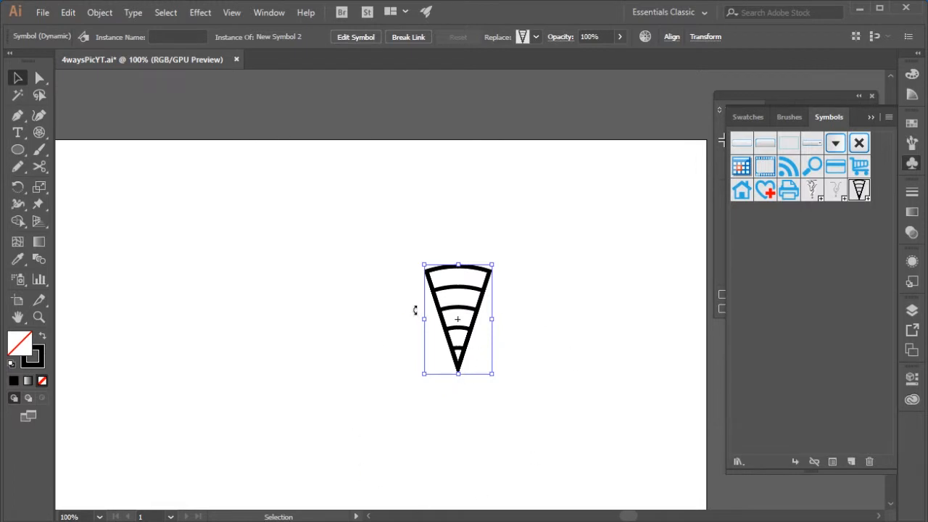
# Show the artwork in Outline view and set the Rotate tool's origin exactly on the wedge symbol's lower tip, opening the rotation options.
pyautogui.keyDown('ctrl'); pyautogui.click(449, 330); pyautogui.keyUp('ctrl')
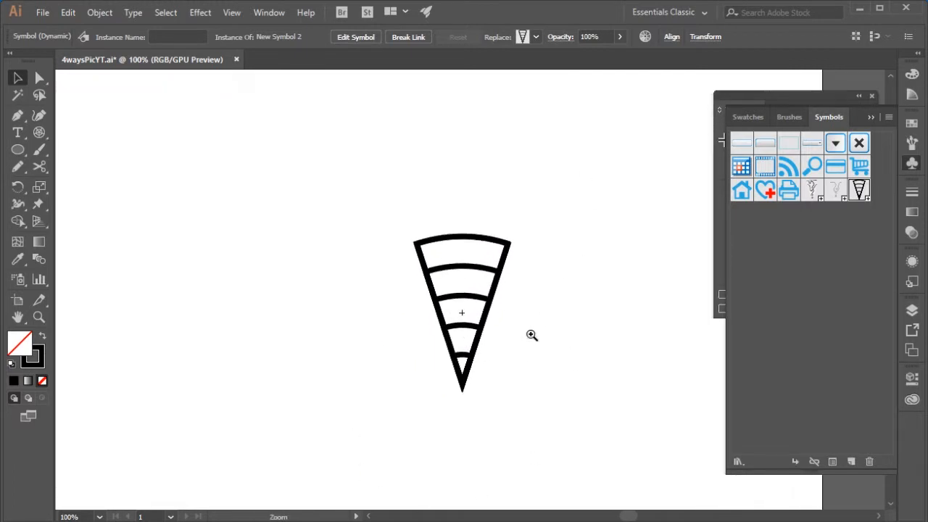
pyautogui.moveTo(531, 335); pyautogui.dragTo(602, 335)
pyautogui.moveTo(484, 334); pyautogui.dragTo(533, 296)
pyautogui.moveTo(440, 296); pyautogui.dragTo(522, 290)
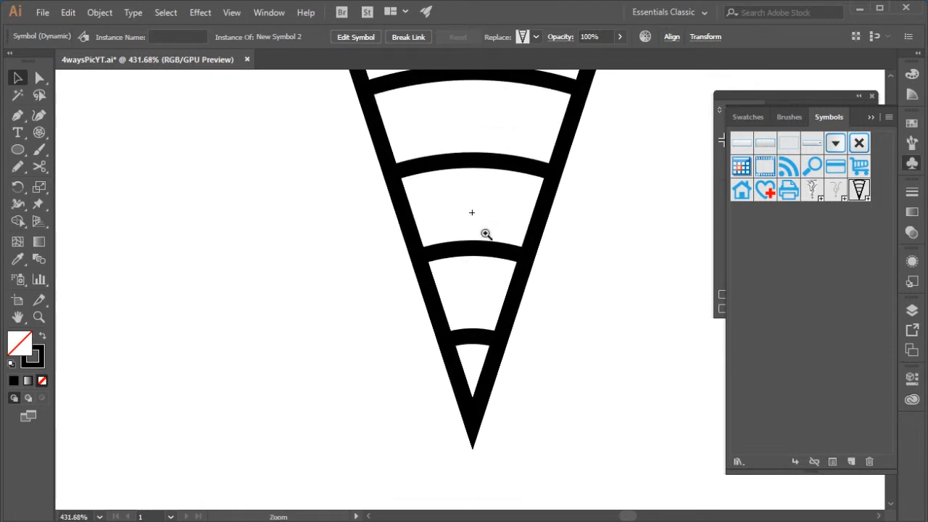
pyautogui.moveTo(484, 373); pyautogui.dragTo(493, 409)
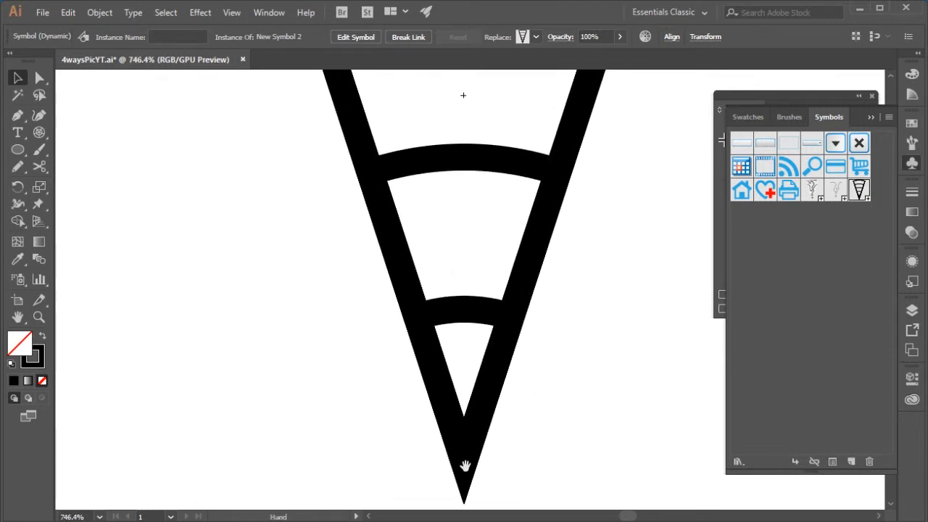
pyautogui.moveTo(491, 464); pyautogui.dragTo(512, 337)
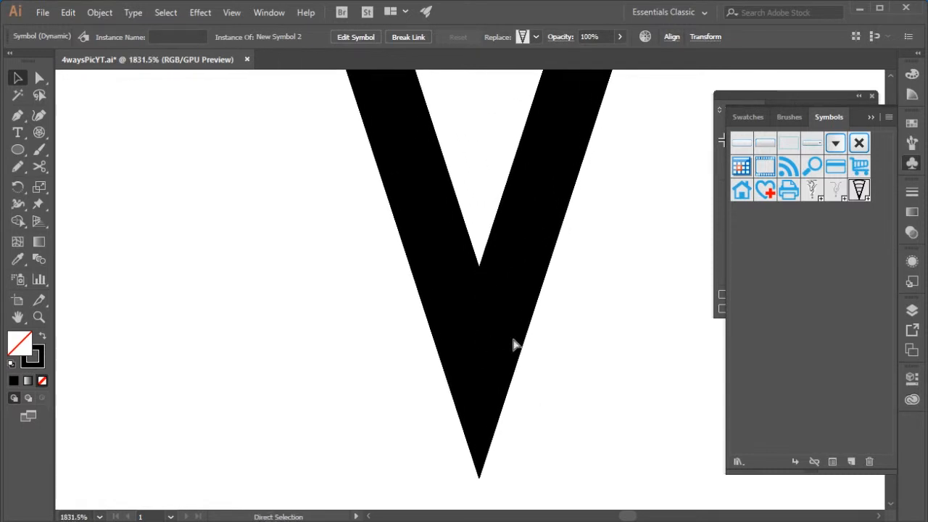
pyautogui.hotkey('ctrl', 'y')
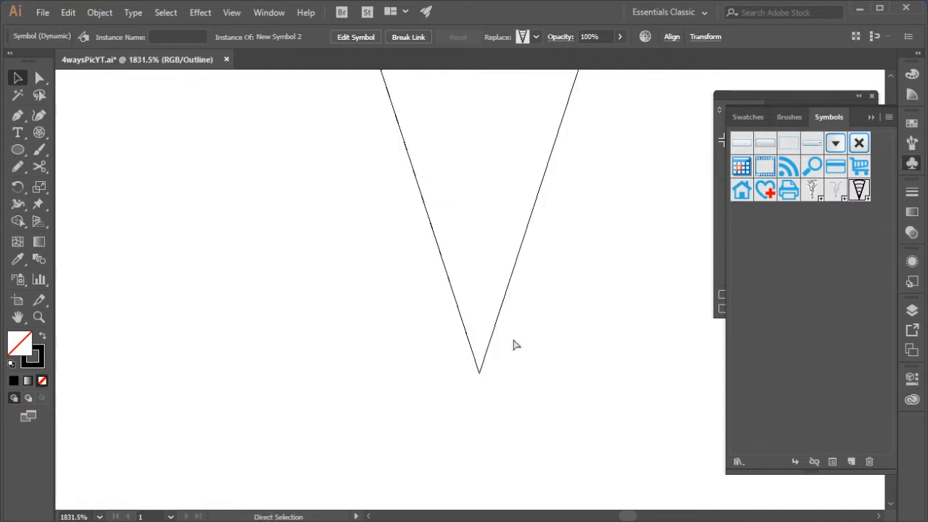
pyautogui.moveTo(538, 380); pyautogui.dragTo(584, 357)
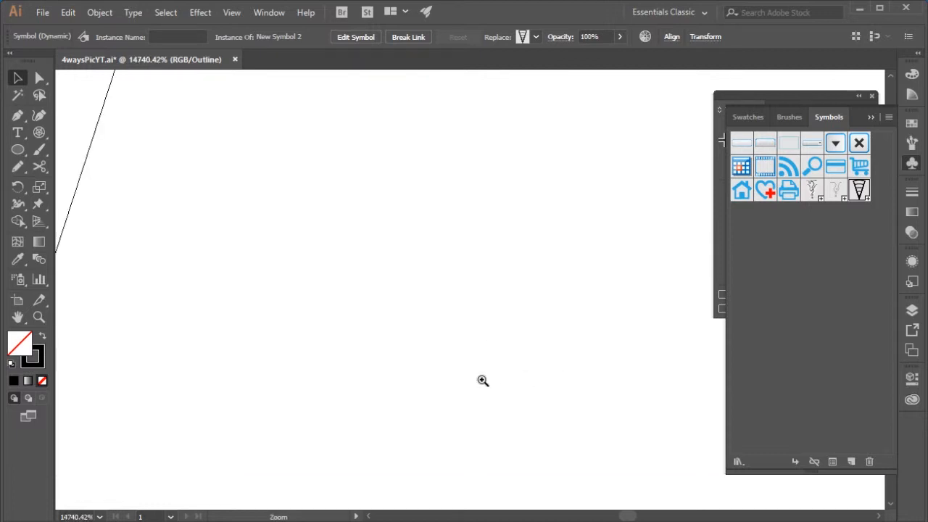
pyautogui.moveTo(344, 379); pyautogui.dragTo(549, 320)
pyautogui.moveTo(364, 335); pyautogui.dragTo(448, 321)
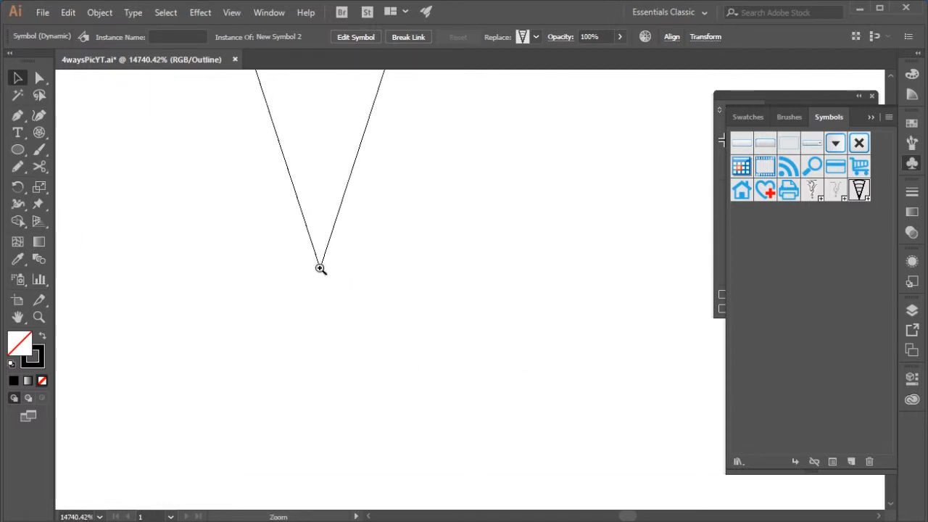
pyautogui.keyDown('ctrl'); pyautogui.click(321, 269); pyautogui.keyUp('ctrl')
pyautogui.keyDown('ctrl'); pyautogui.click(420, 304); pyautogui.keyUp('ctrl')
pyautogui.keyDown('ctrl'); pyautogui.click(457, 195); pyautogui.keyUp('ctrl')
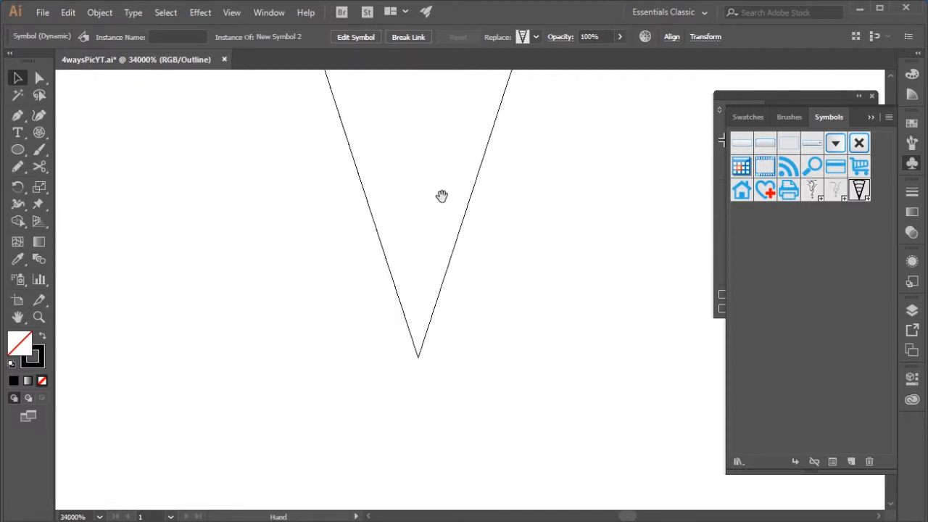
pyautogui.keyDown('ctrl'); pyautogui.click(425, 342); pyautogui.keyUp('ctrl')
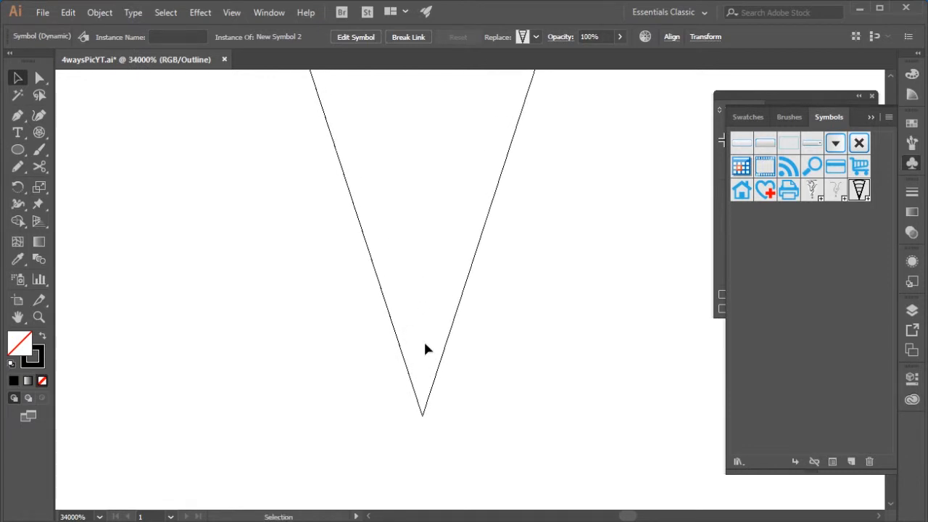
pyautogui.press('r')
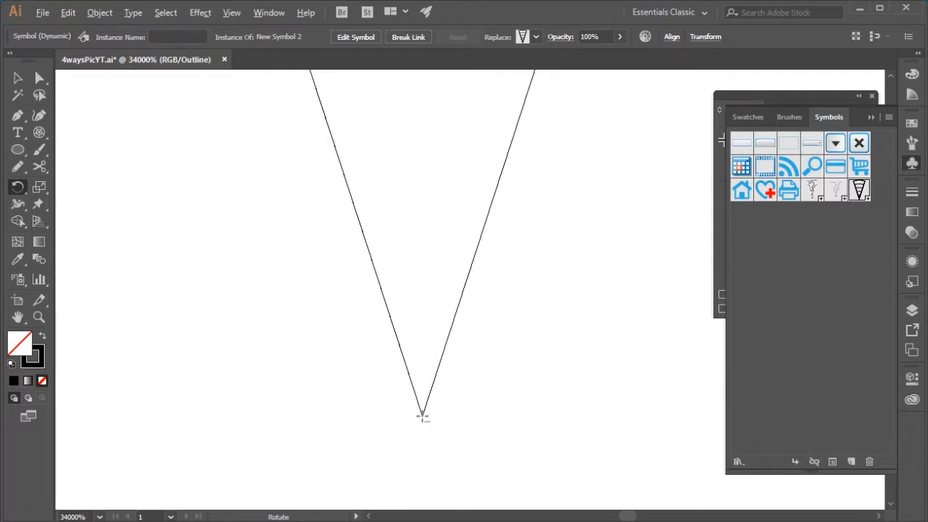
pyautogui.keyDown('alt'); pyautogui.click(423, 417); pyautogui.keyUp('alt')
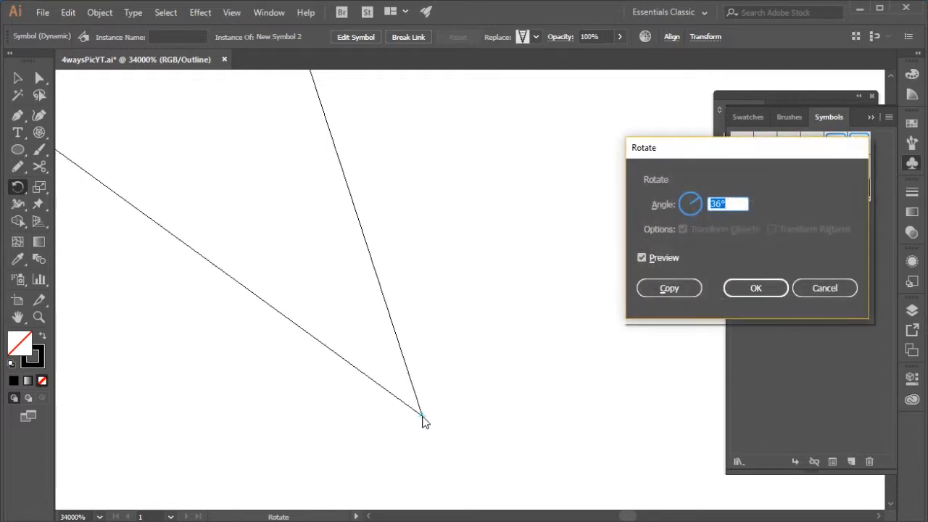
# Rotate a copy of the wedge symbol by 360/10 degrees about its lower tip, checking the result with Preview.
pyautogui.moveTo(725, 156); pyautogui.dragTo(538, 152)
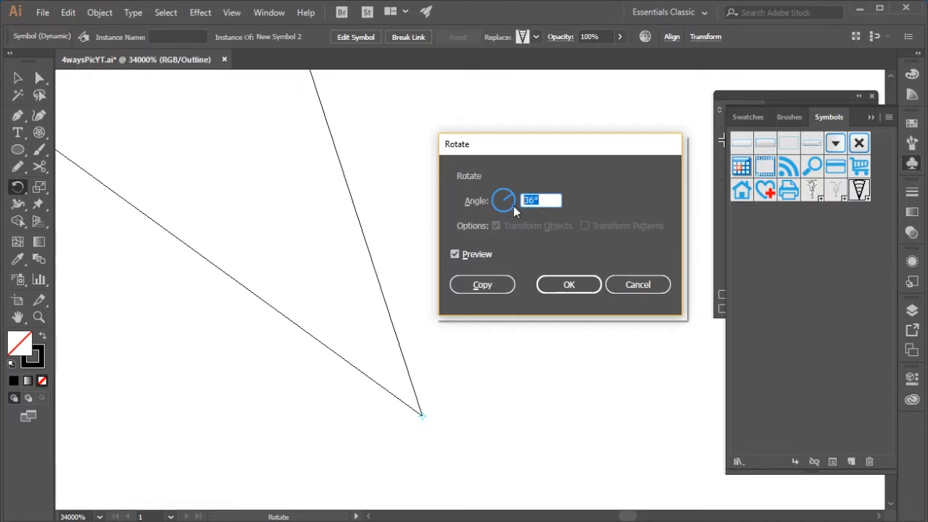
pyautogui.write('360/10')
pyautogui.press('Tab')
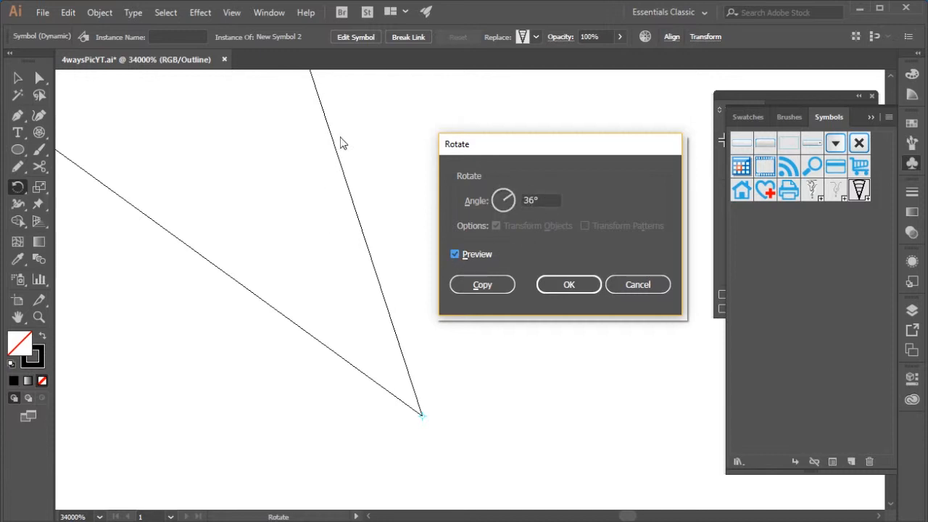
pyautogui.click(459, 253)
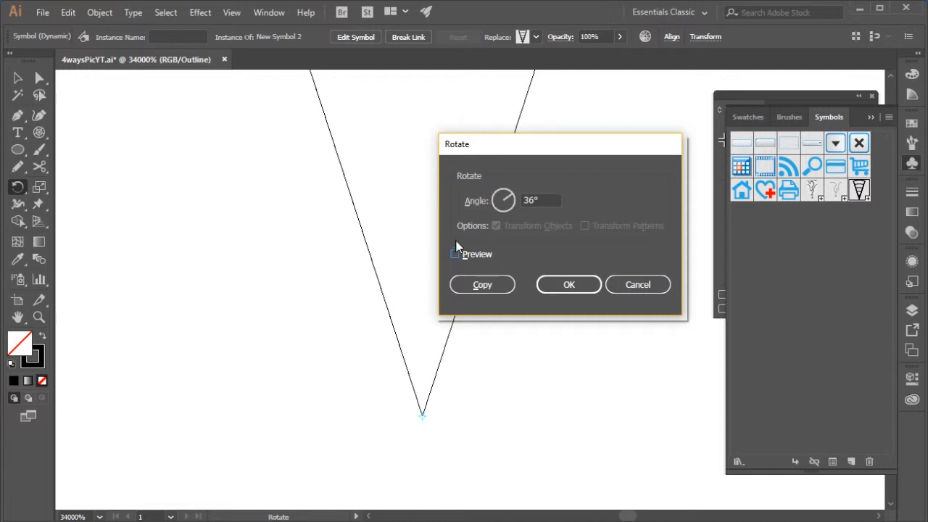
pyautogui.click(455, 254)
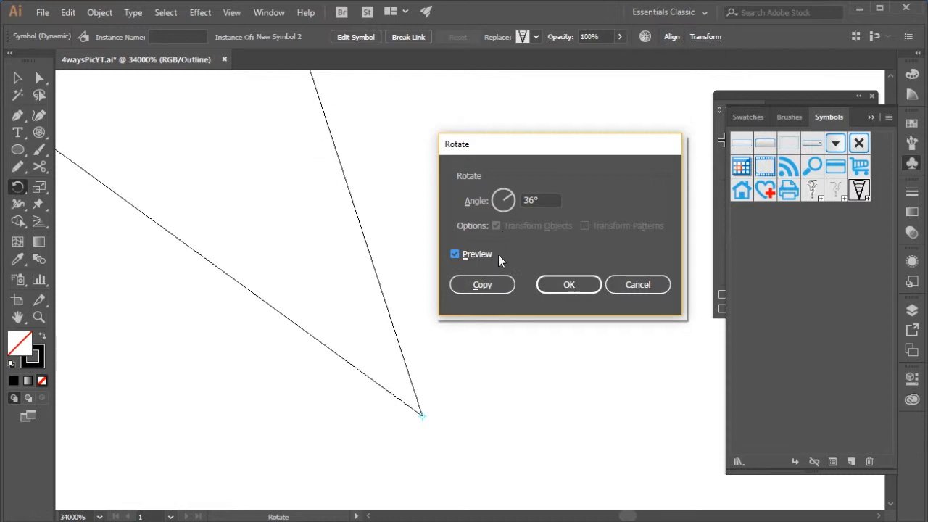
pyautogui.click(474, 288)
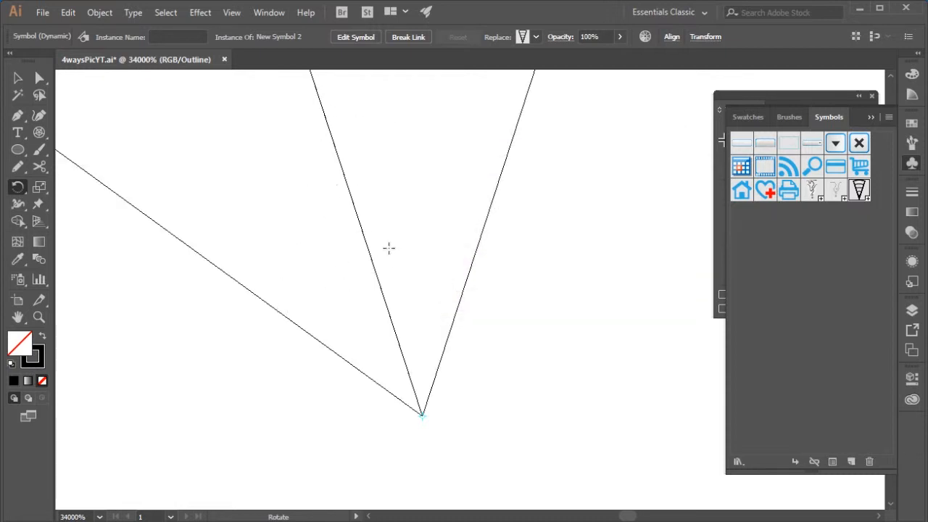
# Return from Outline to the normal preview and look over both wedges on the Polar Grid artboard.
pyautogui.keyDown('ctrl'); pyautogui.keyDown('alt'); pyautogui.click(444, 245); pyautogui.keyUp('alt'); pyautogui.keyUp('ctrl')
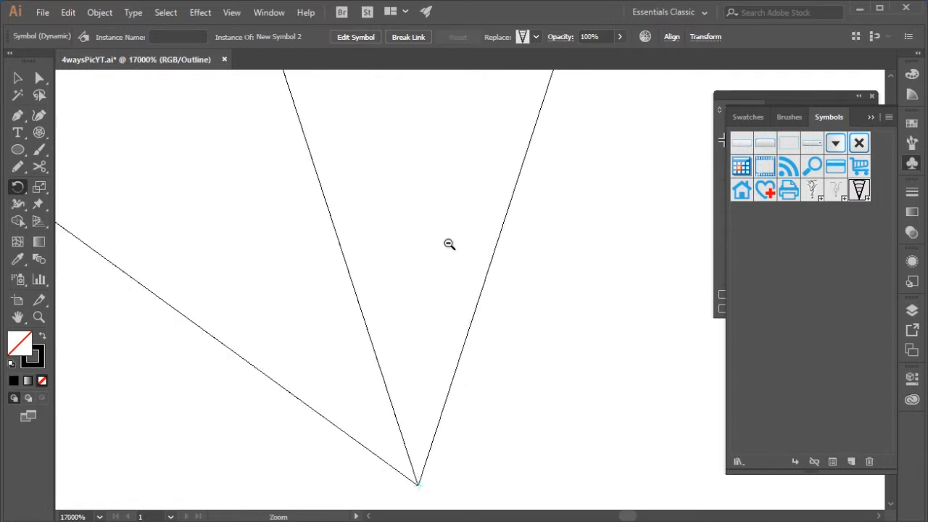
pyautogui.keyDown('ctrl'); pyautogui.keyDown('alt'); pyautogui.click(449, 244); pyautogui.keyUp('alt'); pyautogui.keyUp('ctrl')
pyautogui.keyDown('ctrl'); pyautogui.keyDown('alt'); pyautogui.click(410, 246); pyautogui.keyUp('alt'); pyautogui.keyUp('ctrl')
pyautogui.keyDown('ctrl'); pyautogui.keyDown('alt'); pyautogui.click(488, 238); pyautogui.keyUp('alt'); pyautogui.keyUp('ctrl')
pyautogui.keyDown('ctrl'); pyautogui.keyDown('alt'); pyautogui.click(452, 232); pyautogui.keyUp('alt'); pyautogui.keyUp('ctrl')
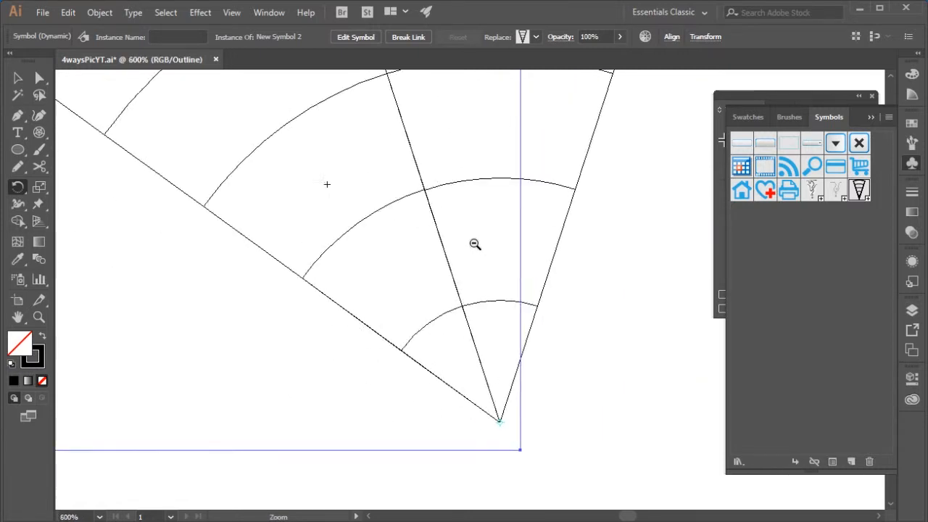
pyautogui.keyDown('ctrl'); pyautogui.keyDown('alt'); pyautogui.click(475, 245); pyautogui.keyUp('alt'); pyautogui.keyUp('ctrl')
pyautogui.keyDown('ctrl'); pyautogui.keyDown('alt'); pyautogui.click(479, 244); pyautogui.keyUp('alt'); pyautogui.keyUp('ctrl')
pyautogui.keyDown('ctrl'); pyautogui.keyDown('alt'); pyautogui.click(491, 276); pyautogui.keyUp('alt'); pyautogui.keyUp('ctrl')
pyautogui.keyDown('ctrl'); pyautogui.keyDown('alt'); pyautogui.click(496, 286); pyautogui.keyUp('alt'); pyautogui.keyUp('ctrl')
pyautogui.keyDown('ctrl'); pyautogui.keyDown('alt'); pyautogui.click(496, 288); pyautogui.keyUp('alt'); pyautogui.keyUp('ctrl')
pyautogui.keyDown('ctrl'); pyautogui.keyDown('alt'); pyautogui.click(496, 288); pyautogui.keyUp('alt'); pyautogui.keyUp('ctrl')
pyautogui.keyDown('ctrl'); pyautogui.keyDown('alt'); pyautogui.click(496, 287); pyautogui.keyUp('alt'); pyautogui.keyUp('ctrl')
pyautogui.moveTo(490, 316); pyautogui.dragTo(490, 276)
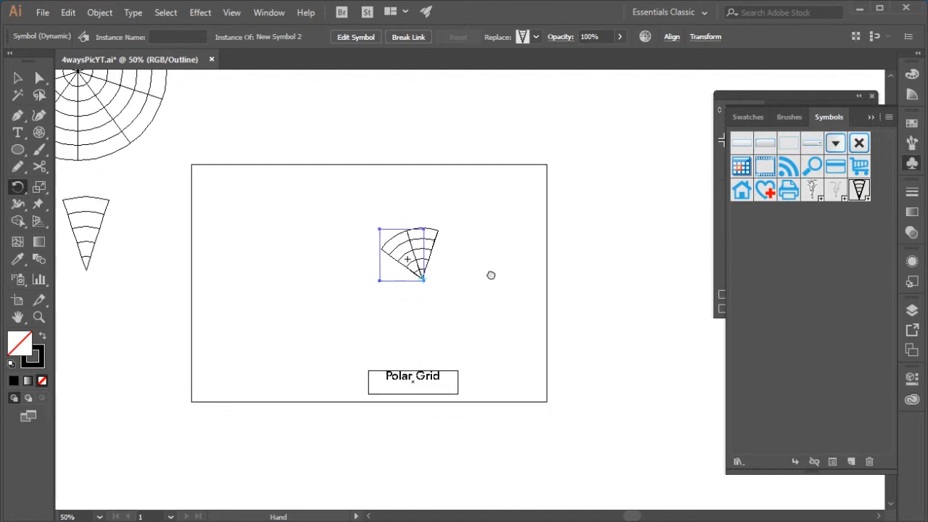
pyautogui.hotkey('ctrl', 'y')
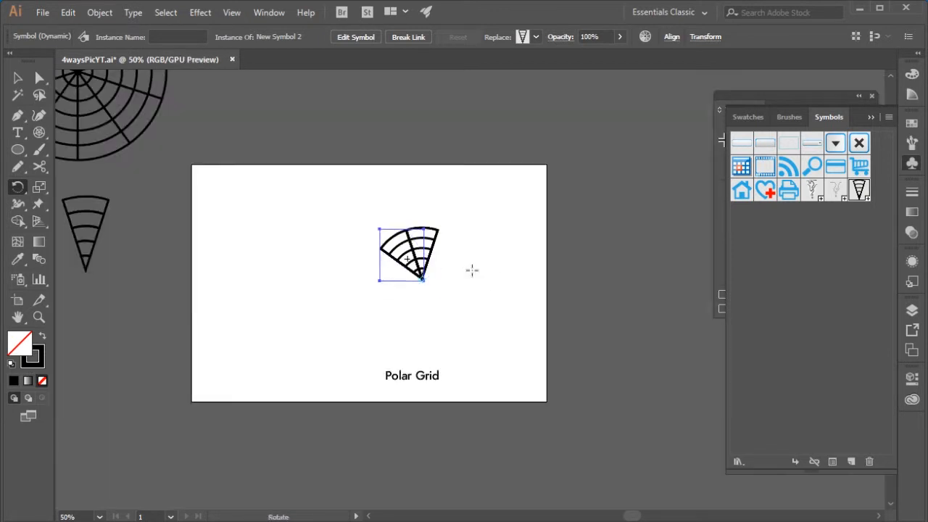
pyautogui.keyDown('ctrl'); pyautogui.click(446, 297); pyautogui.keyUp('ctrl')
pyautogui.keyDown('ctrl'); pyautogui.click(436, 259); pyautogui.keyUp('ctrl')
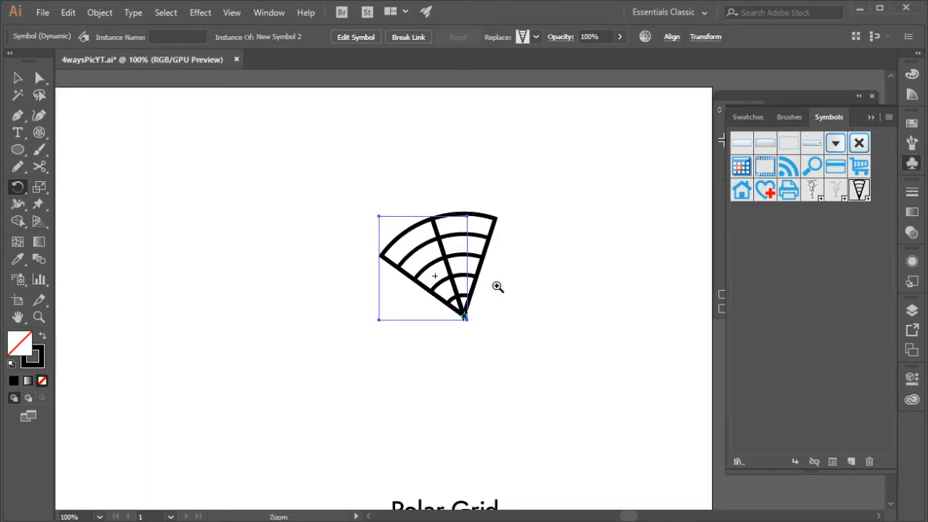
pyautogui.moveTo(535, 302); pyautogui.dragTo(539, 272)
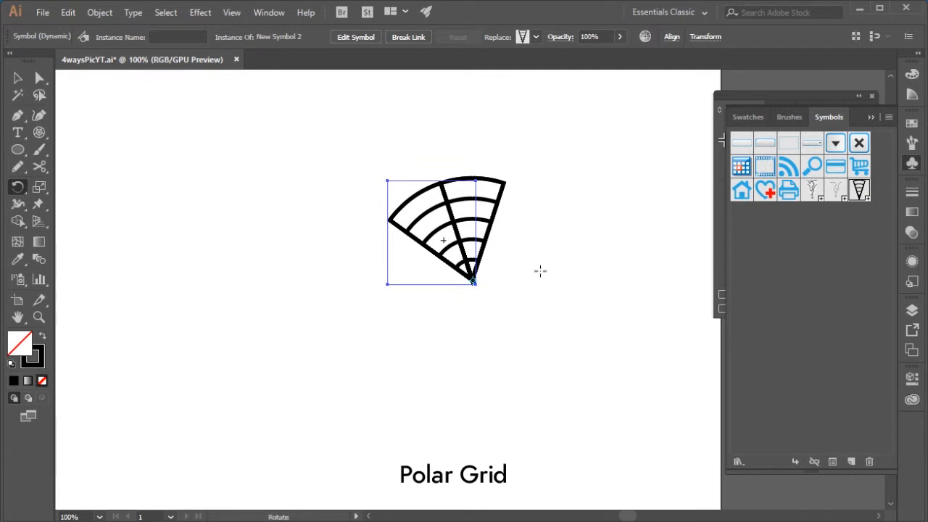
# Repeat the rotated copy around the tip until ten wedges close the full circle, leaving nothing selected.
pyautogui.press('ctrl')
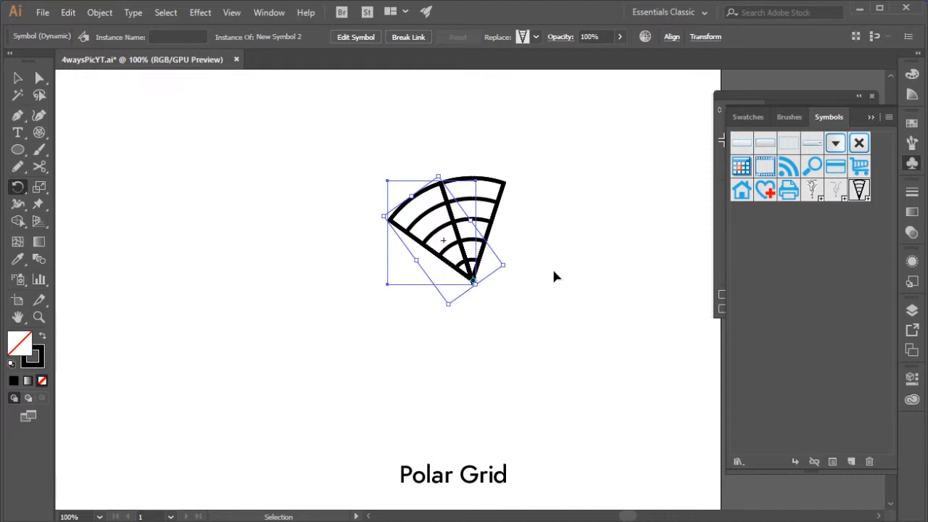
pyautogui.hotkey('ctrl', 'd')
pyautogui.hotkey('ctrl', 'd')
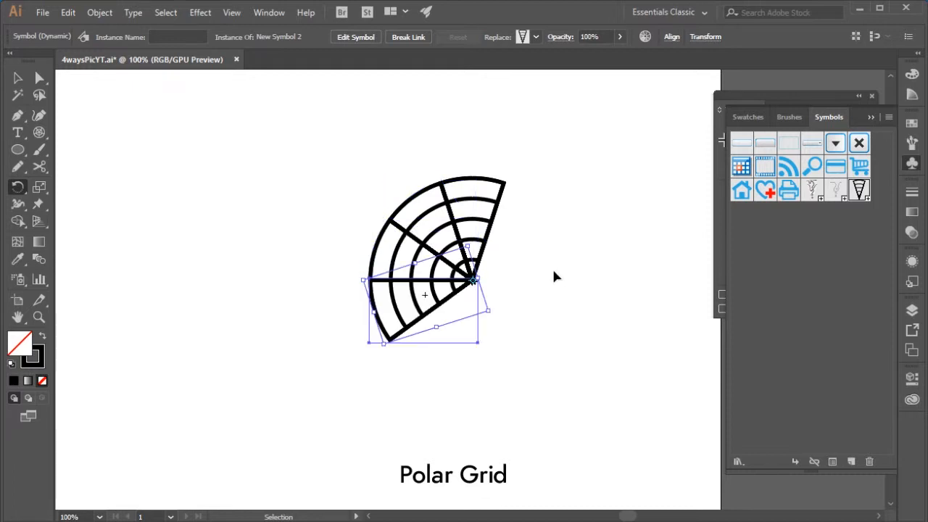
pyautogui.hotkey('ctrl', 'd')
pyautogui.hotkey('ctrl', 'd')
pyautogui.hotkey('ctrl', 'd')
pyautogui.hotkey('ctrl', 'd')
pyautogui.hotkey('ctrl', 'd')
pyautogui.hotkey('ctrl', 'd')
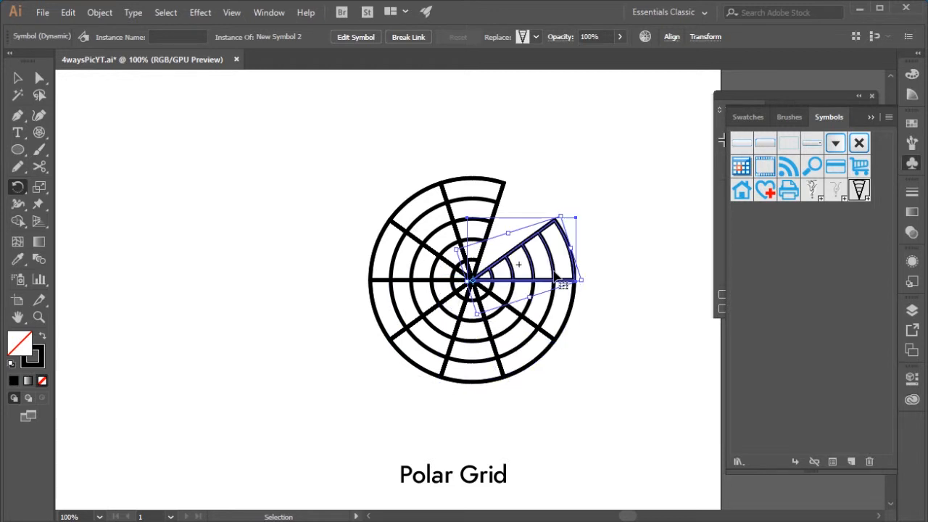
pyautogui.press('v')
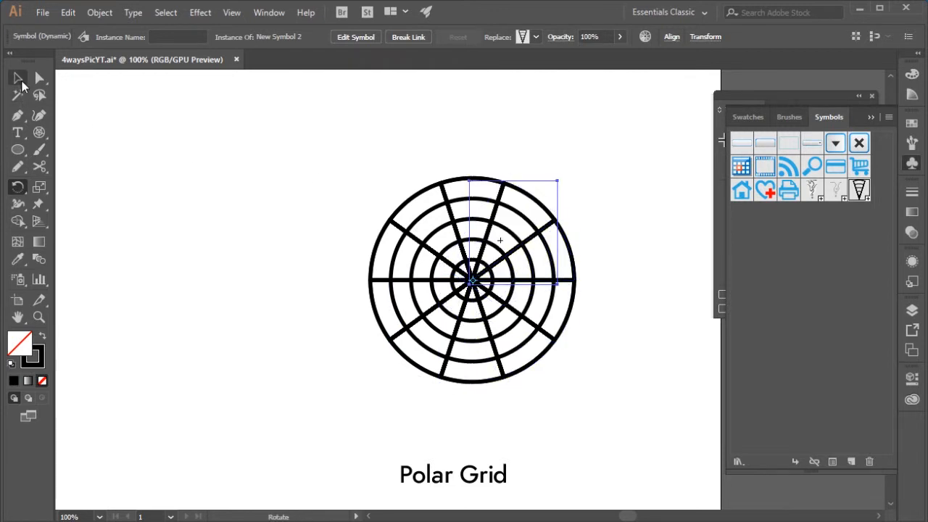
pyautogui.click(199, 141)
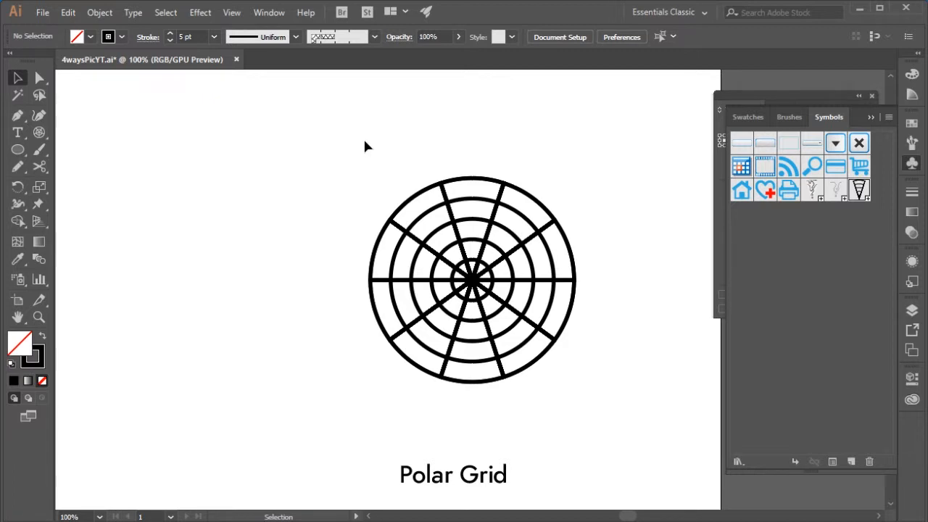
# Open the upper centre wedge's symbol definition for editing, accepting that edits apply to all its instances.
pyautogui.click(477, 207)
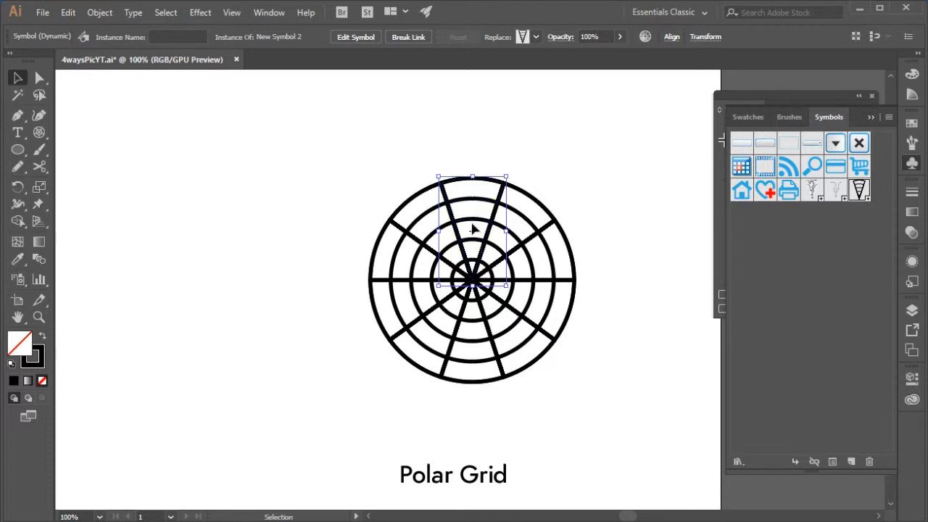
pyautogui.doubleClick(472, 222)
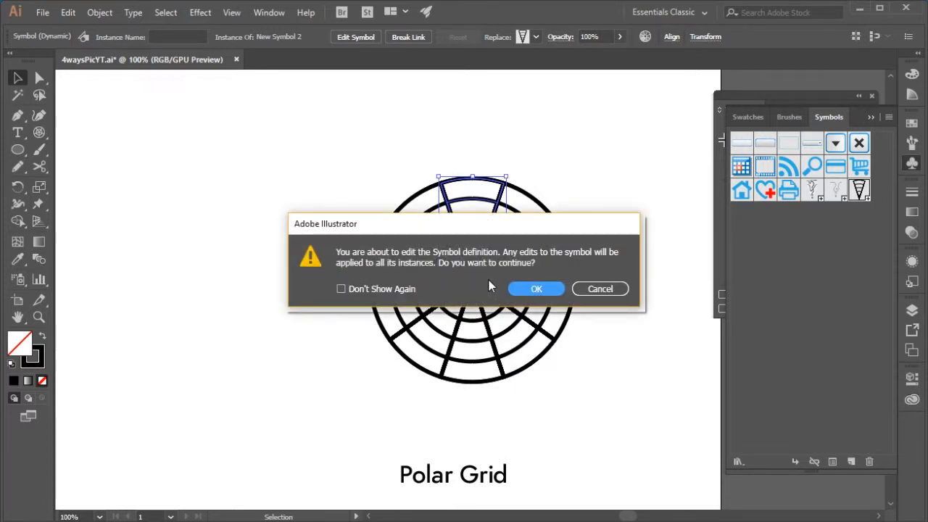
pyautogui.click(543, 293)
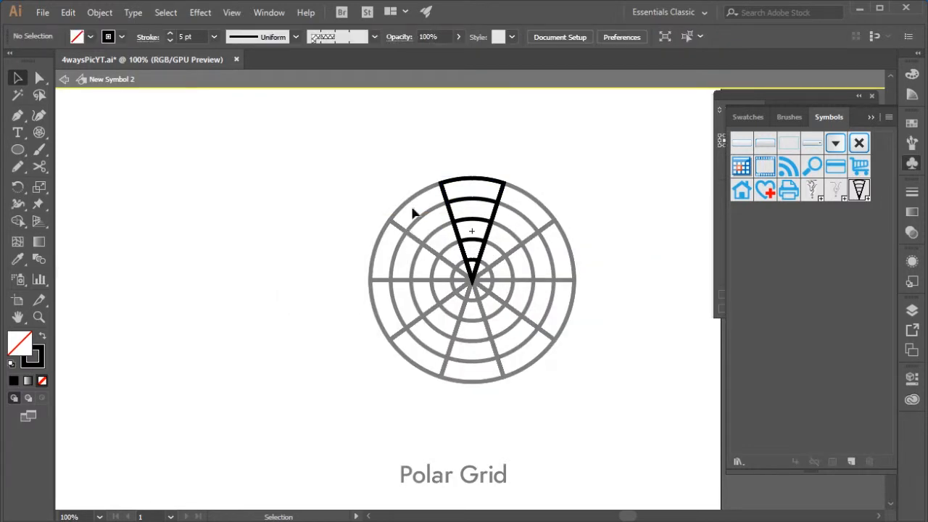
pyautogui.press('z')
pyautogui.moveTo(460, 216); pyautogui.dragTo(586, 259)
pyautogui.moveTo(481, 245); pyautogui.dragTo(571, 258)
pyautogui.moveTo(509, 225); pyautogui.dragTo(513, 280)
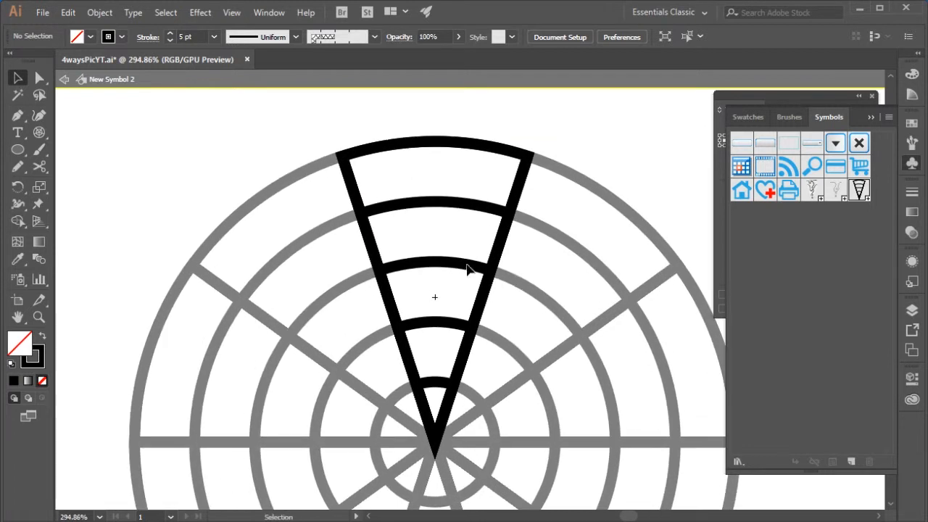
# Thin all of the wedge's guide lines inside the symbol to a 1 pt stroke.
pyautogui.moveTo(312, 114); pyautogui.dragTo(562, 428)
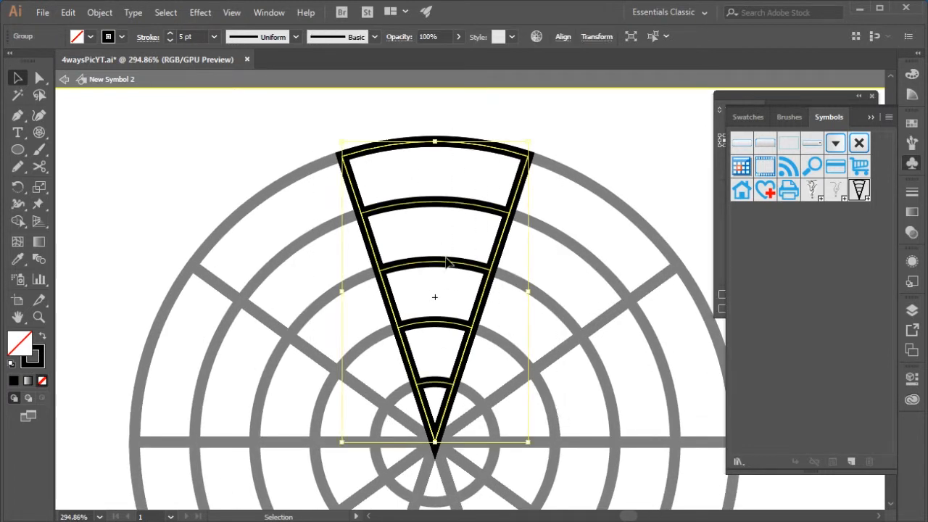
pyautogui.click(170, 40)
pyautogui.click(170, 41)
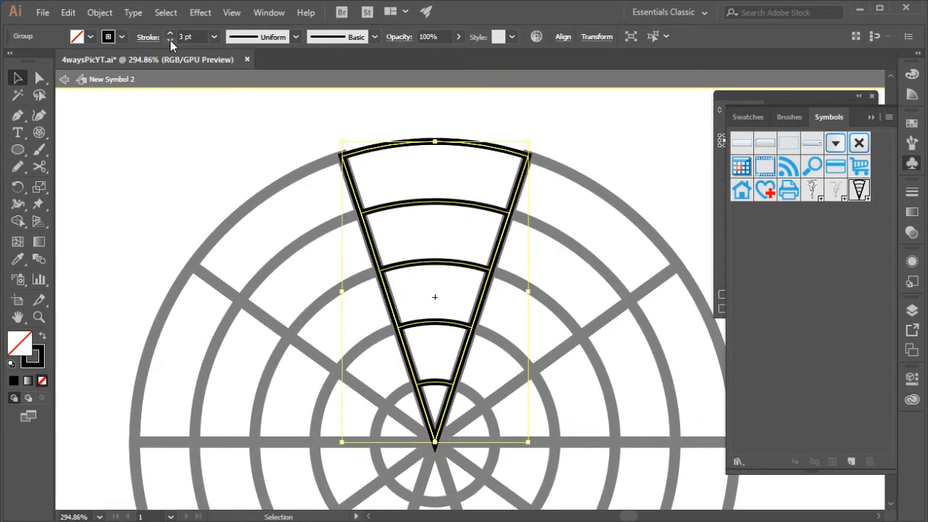
pyautogui.click(169, 41)
pyautogui.click(169, 41)
pyautogui.click(222, 124)
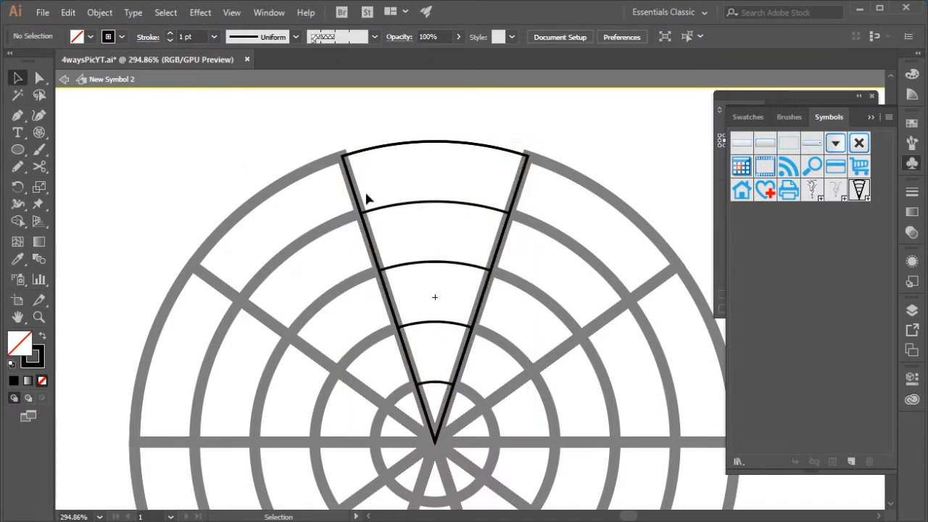
# Draw a curvy U-shaped Pen path inside the wedge, running from its left edge to the level point on its right edge.
pyautogui.press('p')
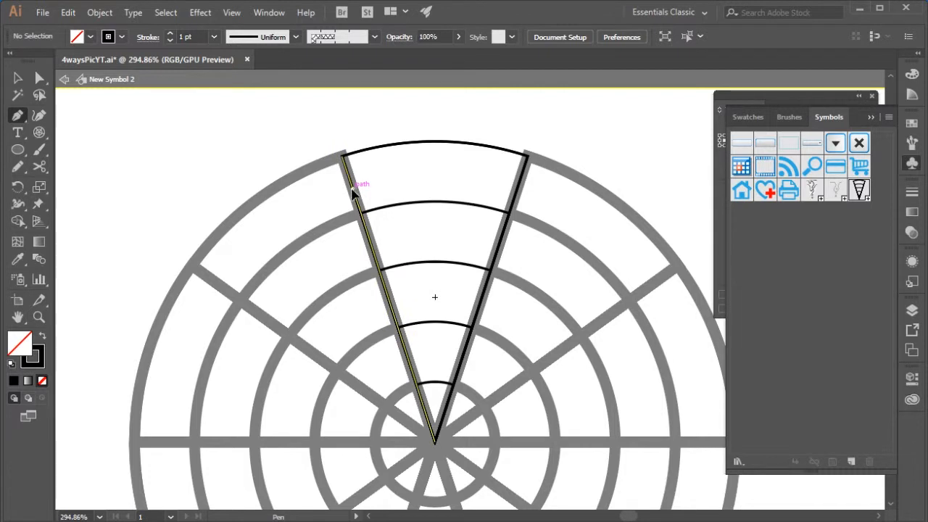
pyautogui.moveTo(442, 174); pyautogui.dragTo(453, 170)
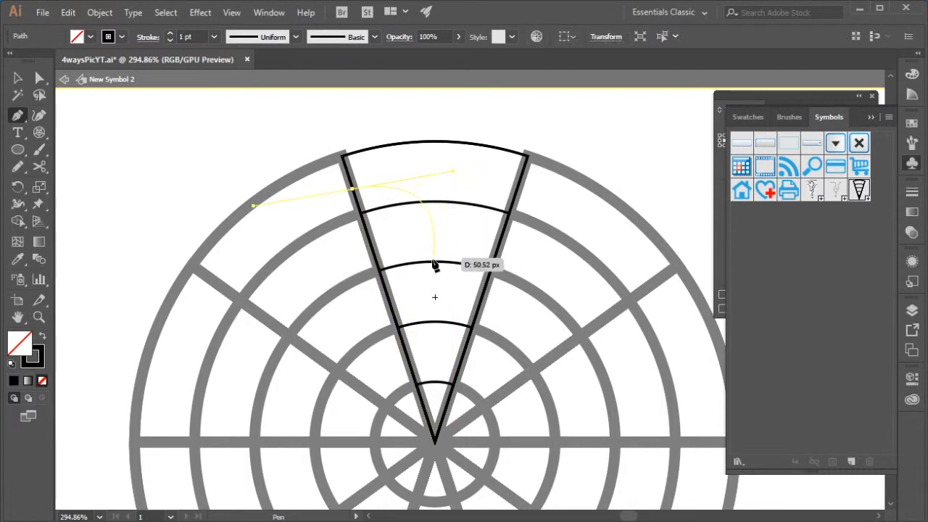
pyautogui.moveTo(425, 260); pyautogui.dragTo(402, 305)
pyautogui.moveTo(438, 335); pyautogui.dragTo(462, 323)
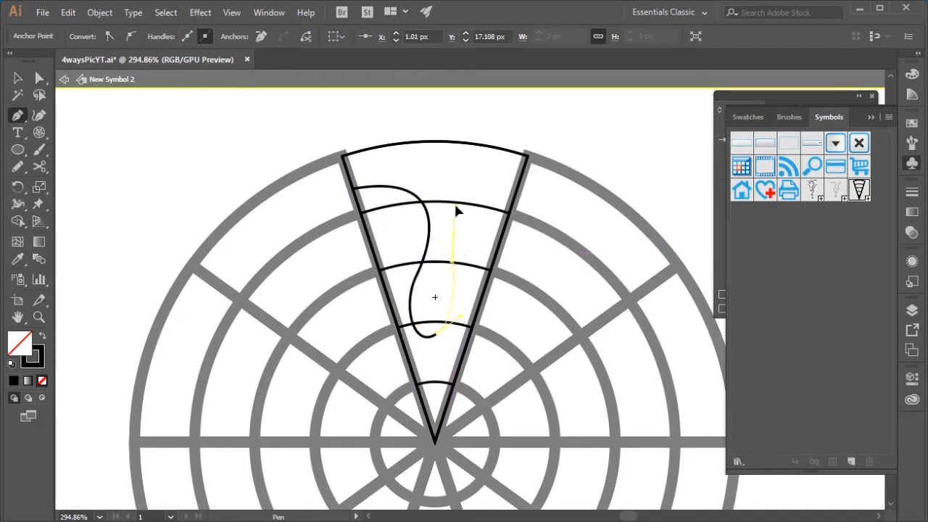
pyautogui.moveTo(455, 207); pyautogui.dragTo(460, 199)
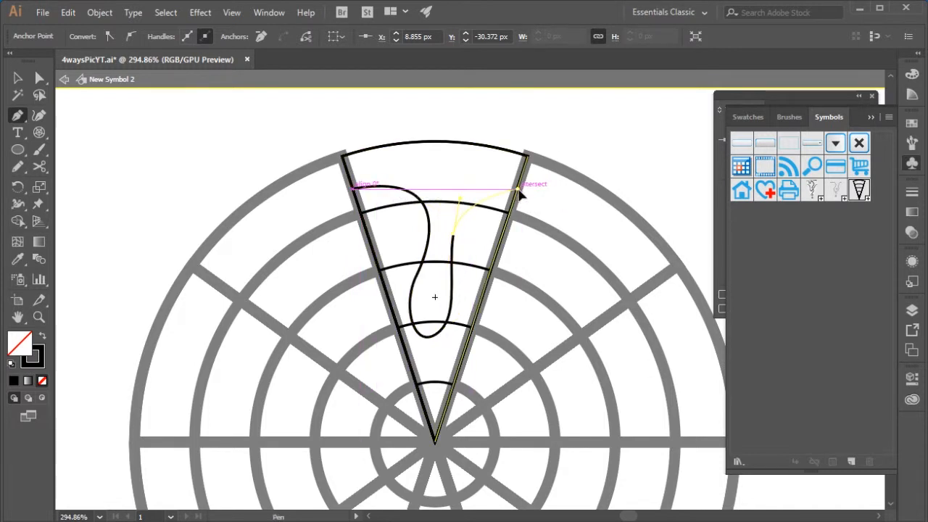
pyautogui.moveTo(519, 189); pyautogui.dragTo(543, 201)
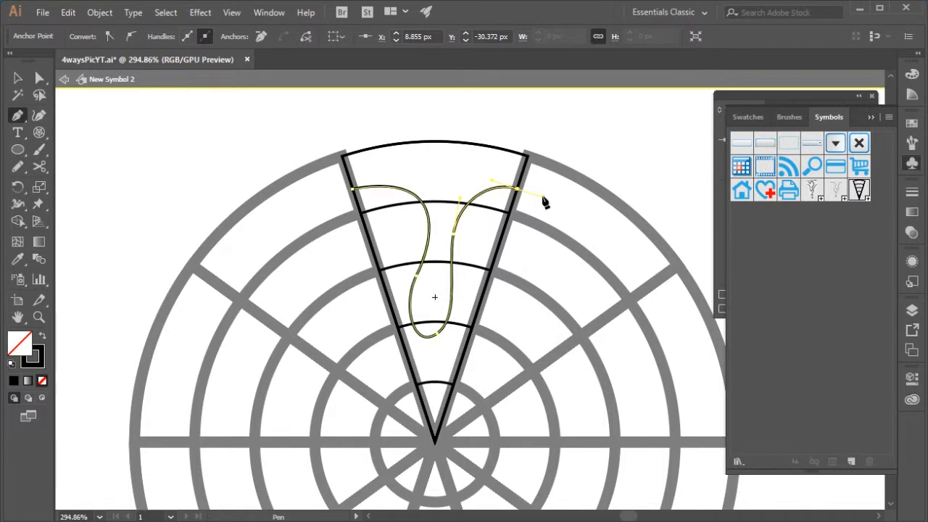
pyautogui.click(17, 77)
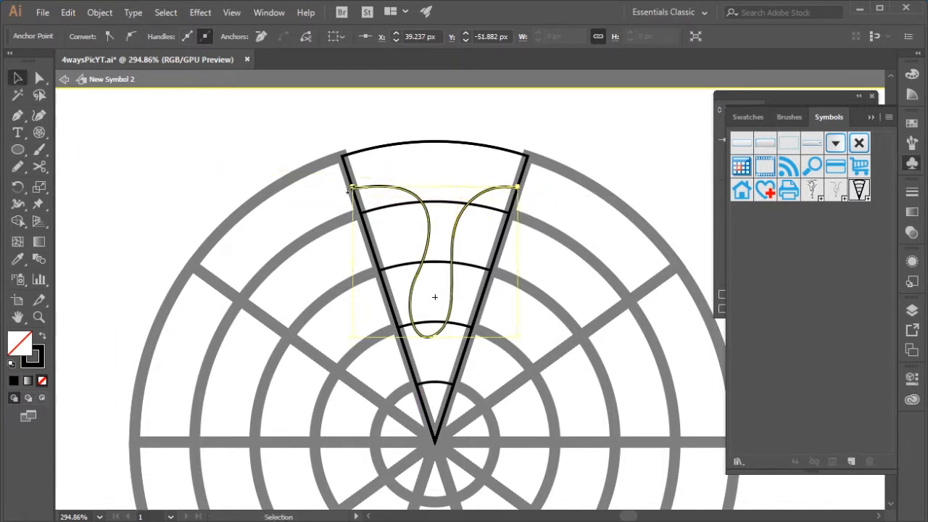
pyautogui.click(343, 120)
# Thicken the curvy path's stroke to 3 pt and deselect it.
pyautogui.click(417, 197)
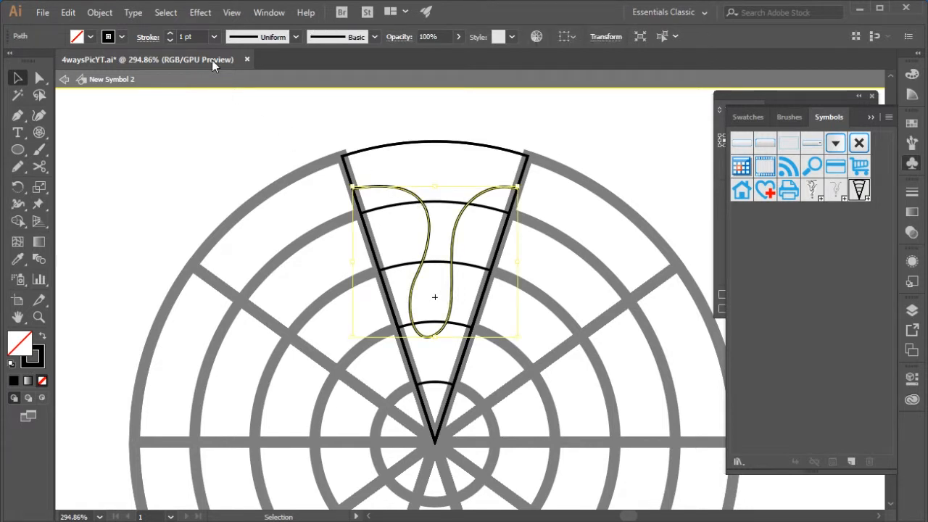
pyautogui.click(170, 33)
pyautogui.click(169, 34)
pyautogui.click(221, 120)
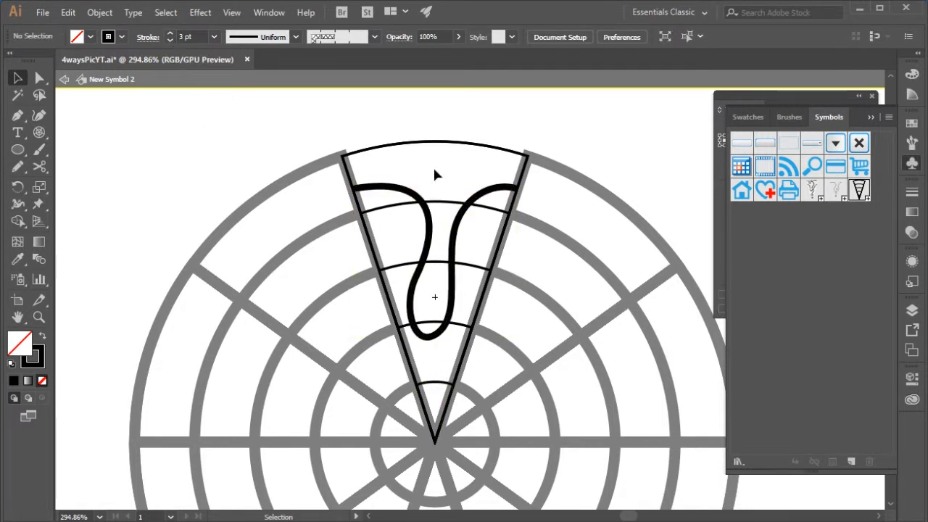
# Draw three small circles in the wedge: one above the curve, one below its loop and the smallest inside the loop.
pyautogui.press('l')
pyautogui.moveTo(433, 155); pyautogui.dragTo(458, 182)
pyautogui.scroll(-2, 479, 344)
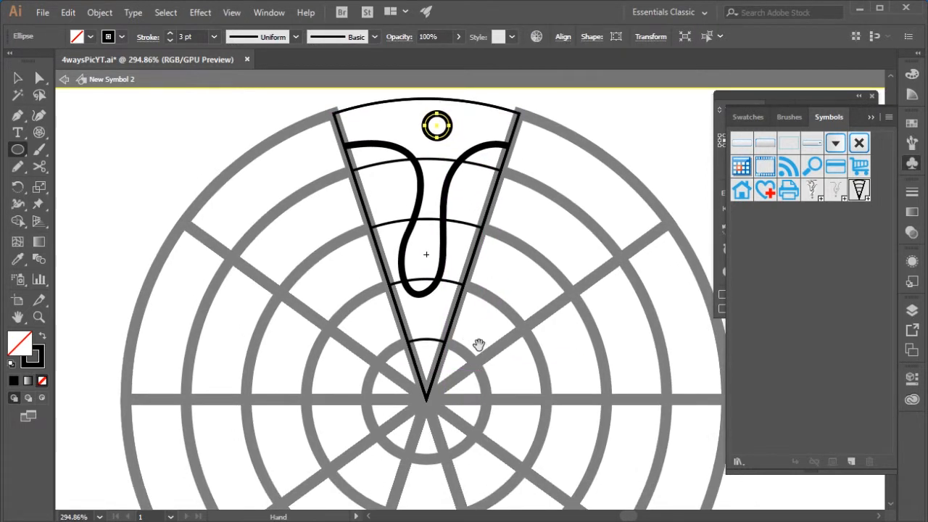
pyautogui.moveTo(426, 317); pyautogui.dragTo(439, 323)
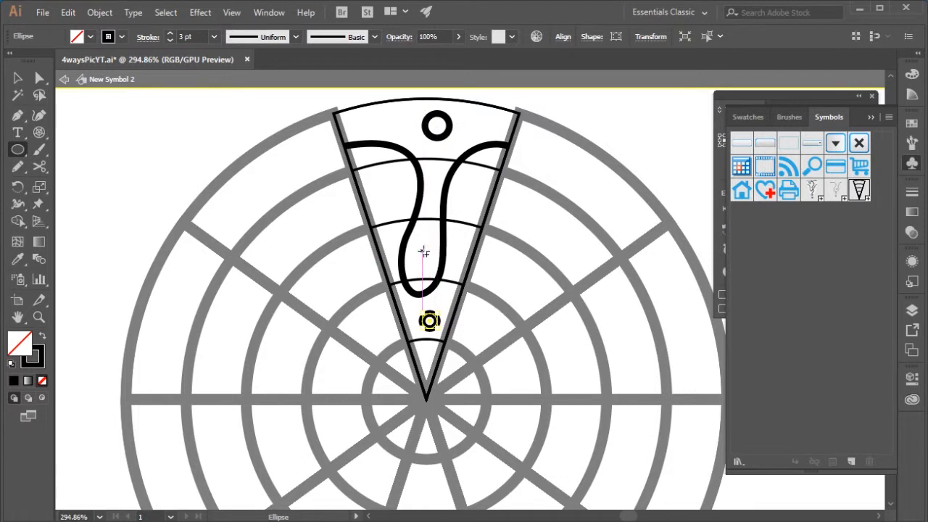
pyautogui.moveTo(423, 252); pyautogui.dragTo(425, 256)
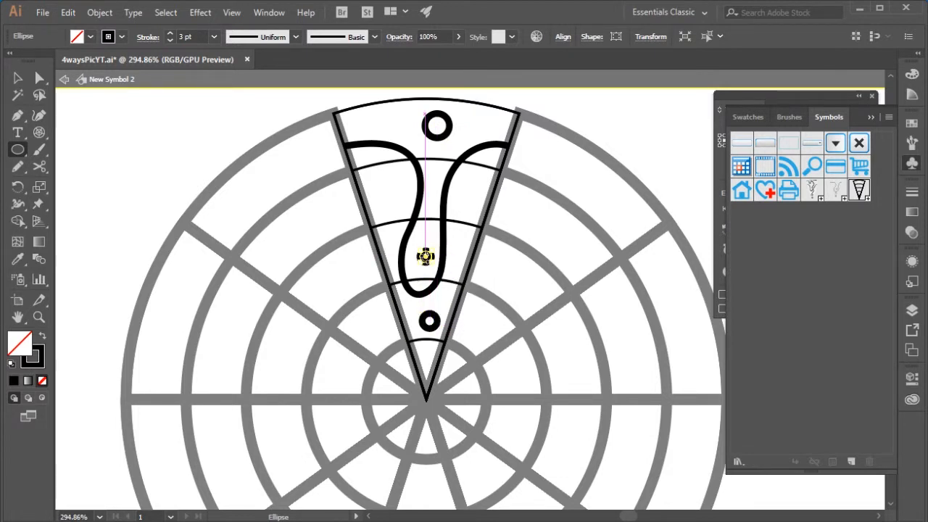
pyautogui.press('v')
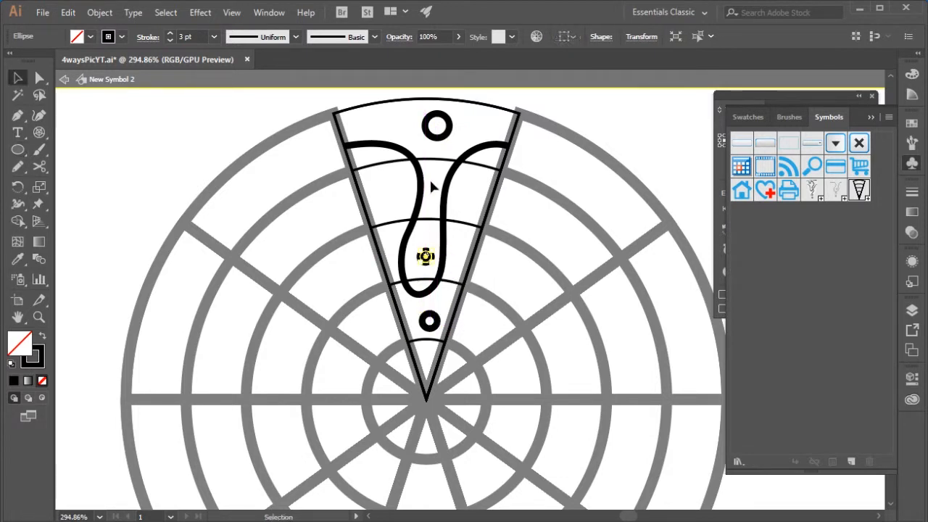
# Remove the stroke from the wedge's curved guide lines and its straight side lines, and leave symbol editing.
pyautogui.click(389, 105)
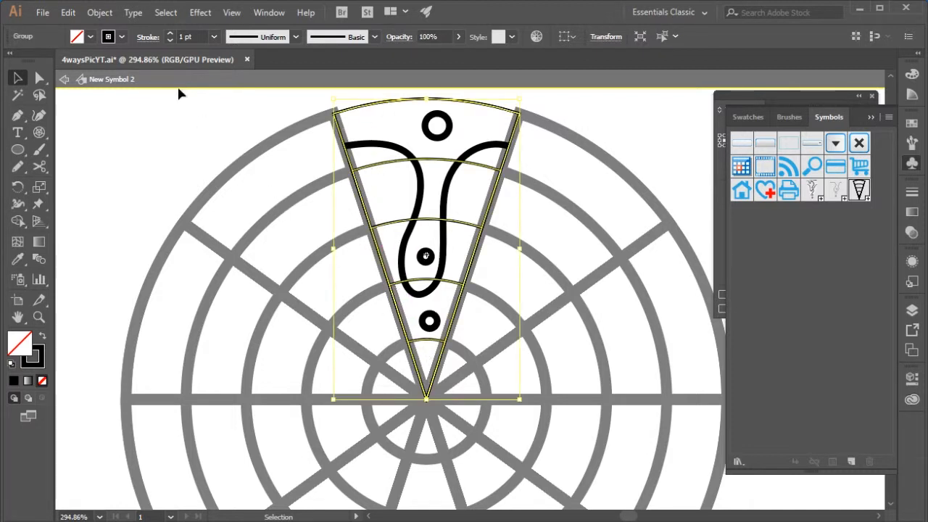
pyautogui.click(39, 362)
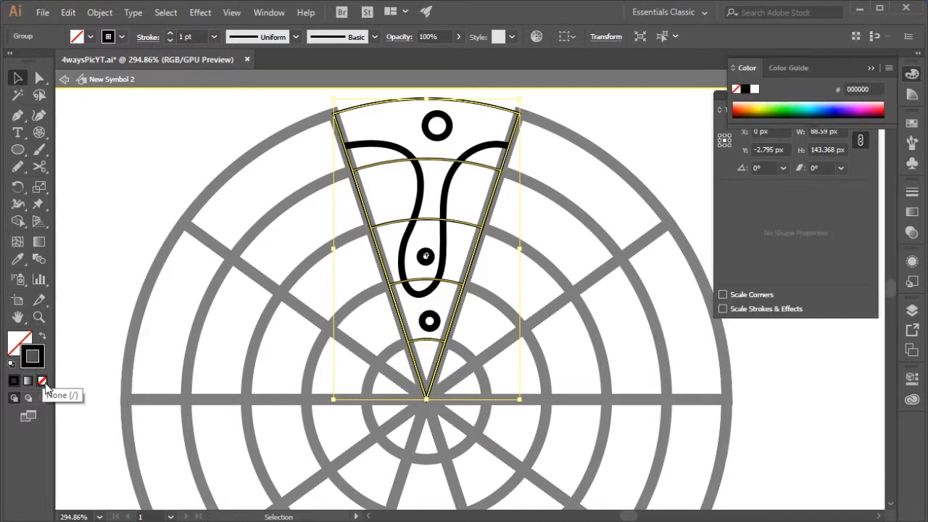
pyautogui.click(43, 384)
pyautogui.click(366, 128)
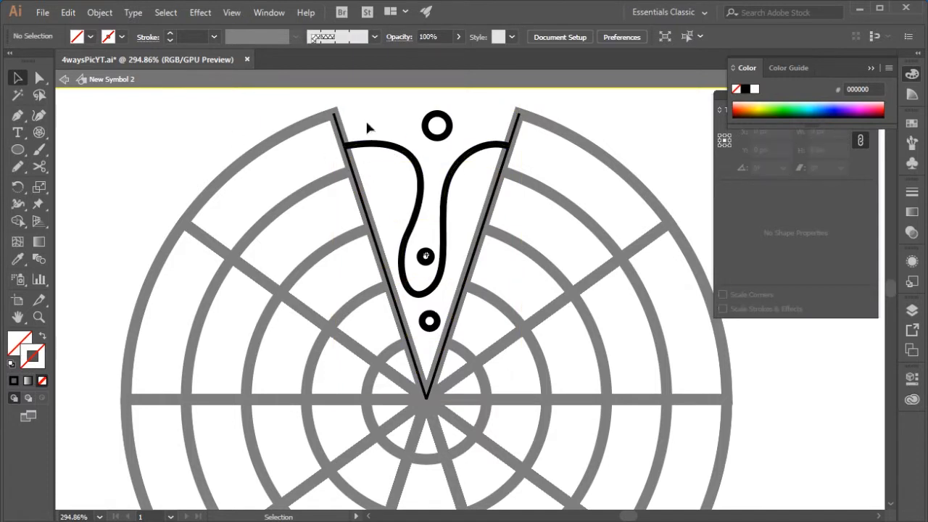
pyautogui.click(397, 308)
pyautogui.click(43, 386)
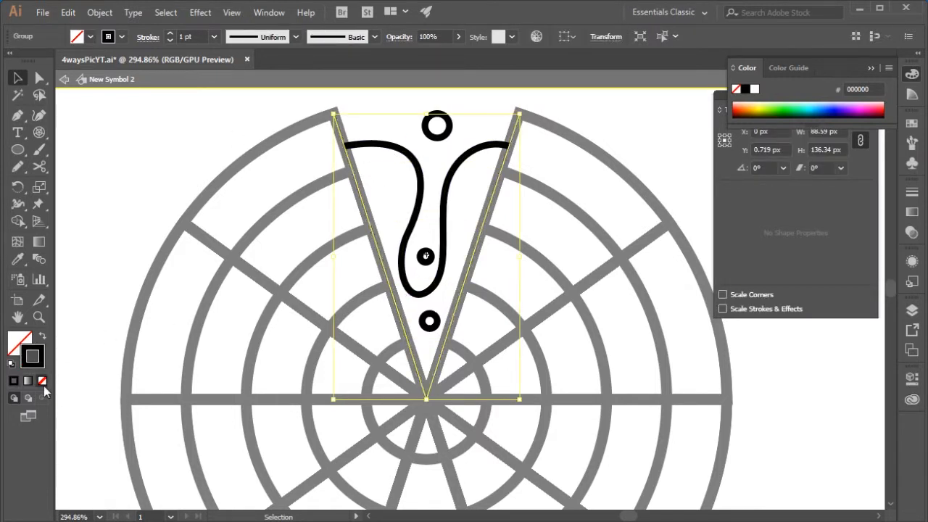
pyautogui.click(115, 164)
pyautogui.doubleClick(115, 164)
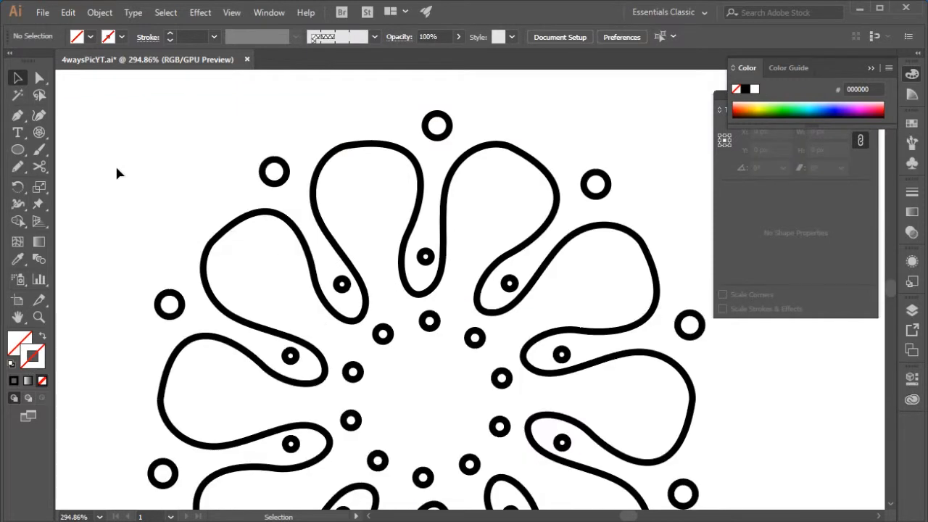
# Reopen the top wedge symbol and draw an 11 px square left of the curve's neck with white fill and 1 pt black stroke.
pyautogui.hotkey('ctrl', 'space')
pyautogui.keyDown('ctrl'); pyautogui.keyDown('alt'); pyautogui.click(455, 290); pyautogui.keyUp('alt'); pyautogui.keyUp('ctrl')
pyautogui.keyDown('ctrl'); pyautogui.keyDown('alt'); pyautogui.click(473, 344); pyautogui.keyUp('alt'); pyautogui.keyUp('ctrl')
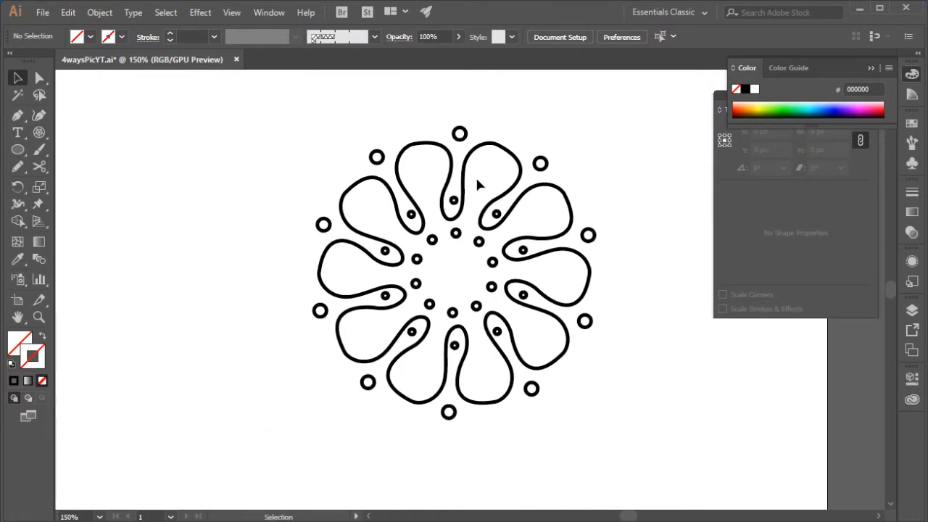
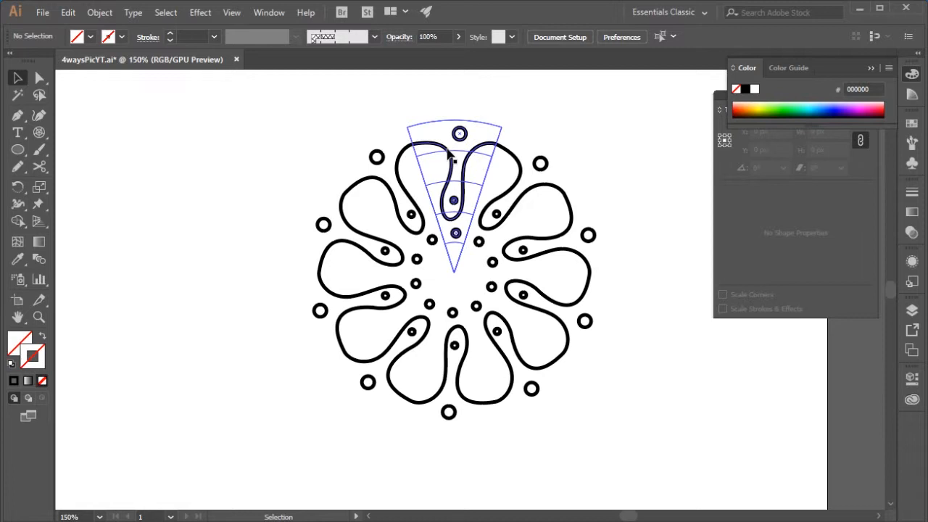
pyautogui.click(449, 154)
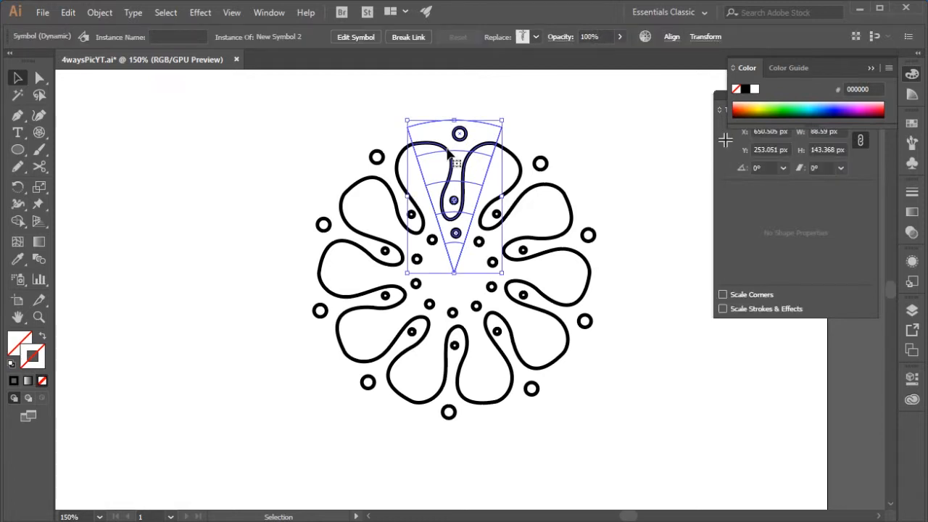
pyautogui.doubleClick(448, 151)
pyautogui.click(534, 286)
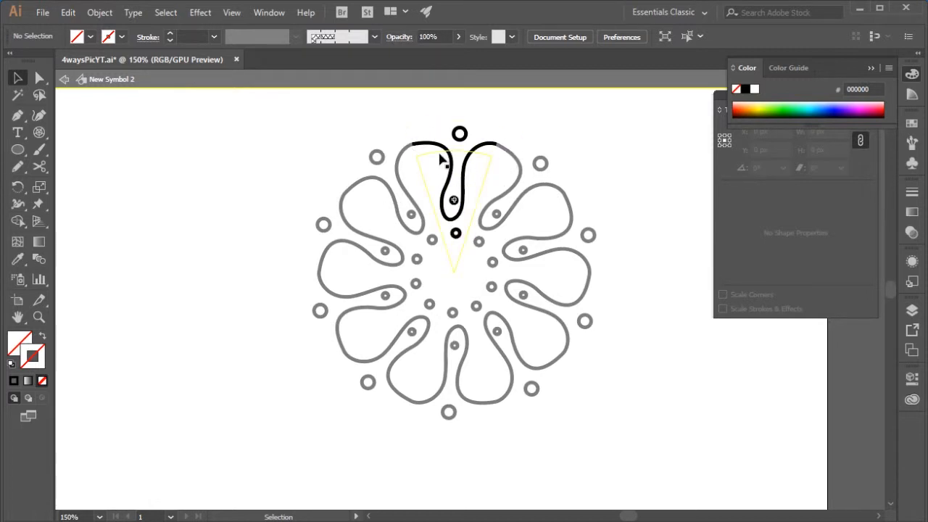
pyautogui.press('a')
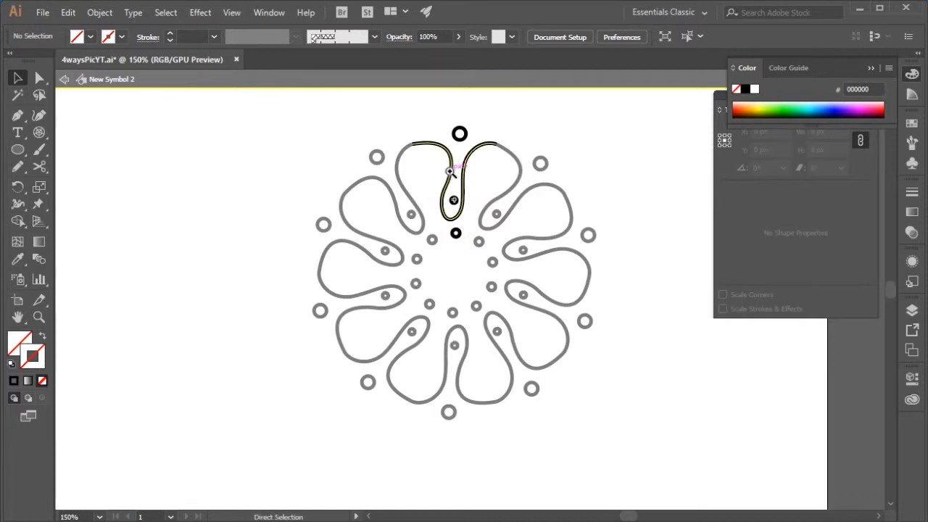
pyautogui.keyDown('ctrl'); pyautogui.click(450, 172); pyautogui.keyUp('ctrl')
pyautogui.moveTo(490, 268); pyautogui.dragTo(470, 212)
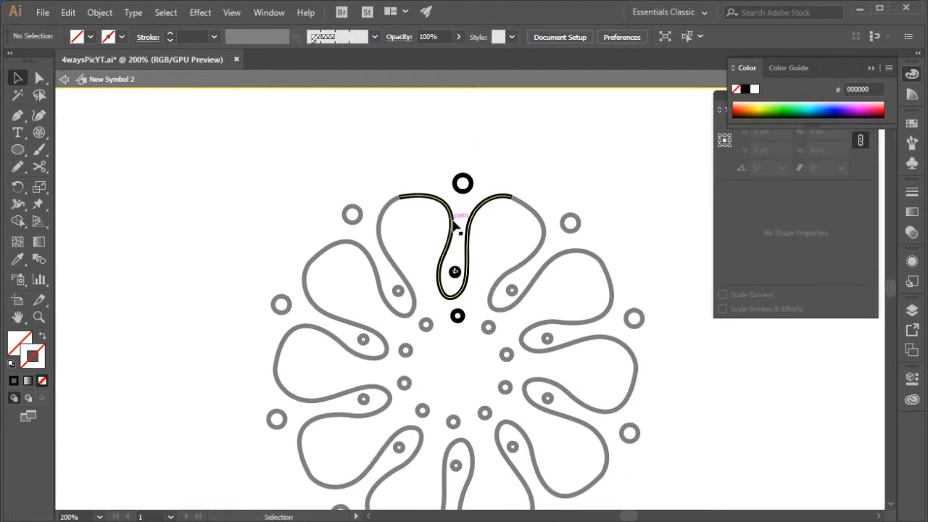
pyautogui.press('m')
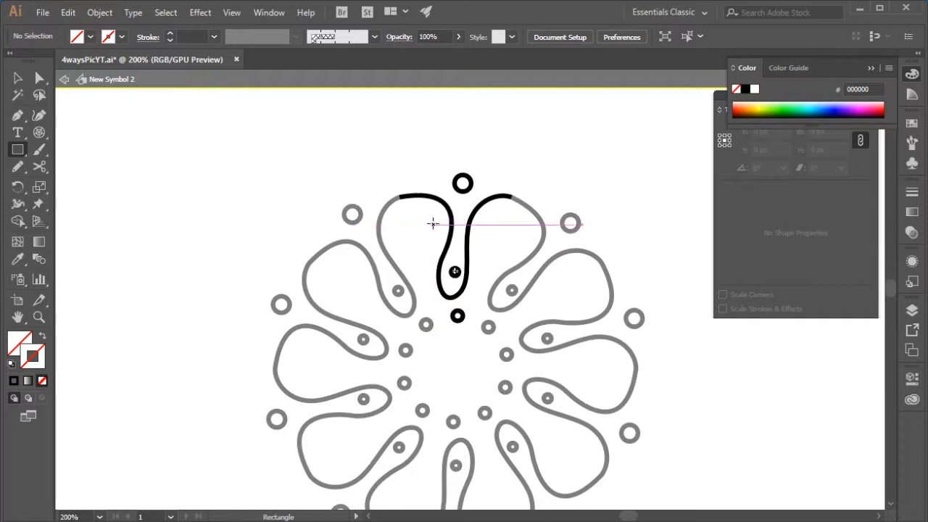
pyautogui.moveTo(433, 224)
pyautogui.mouseDown()
pyautogui.moveTo(424, 207)
pyautogui.moveTo(464, 217)
pyautogui.moveTo(443, 231)
pyautogui.mouseUp()
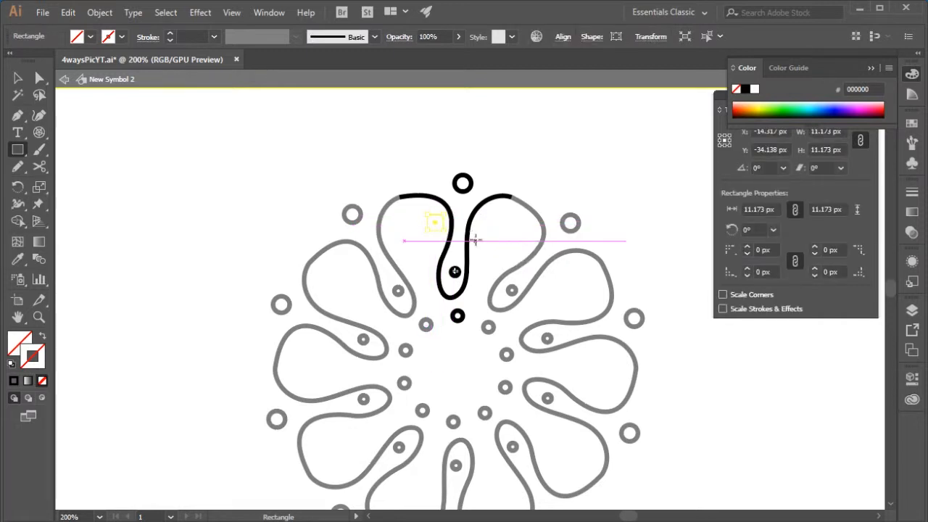
pyautogui.press('d')
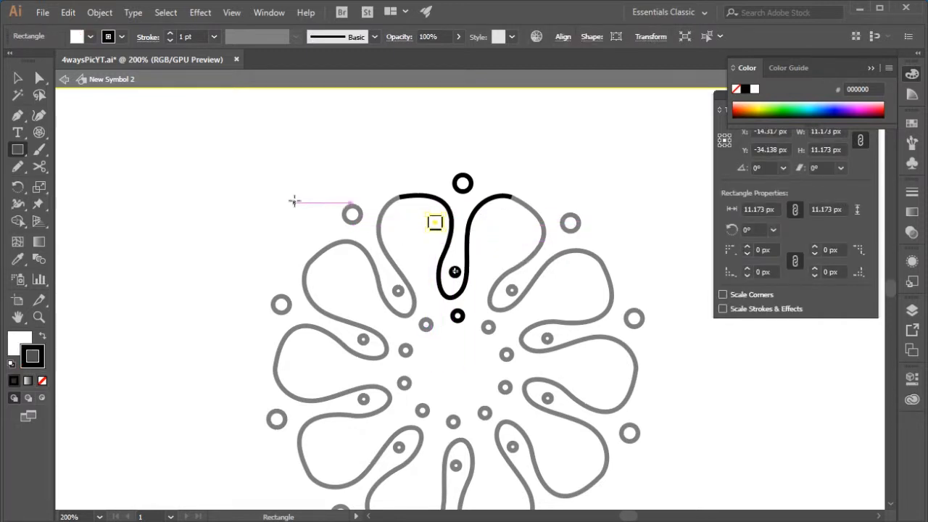
# Duplicate the small square to the right of the curve's neck at the same height and leave symbol editing.
pyautogui.press('v')
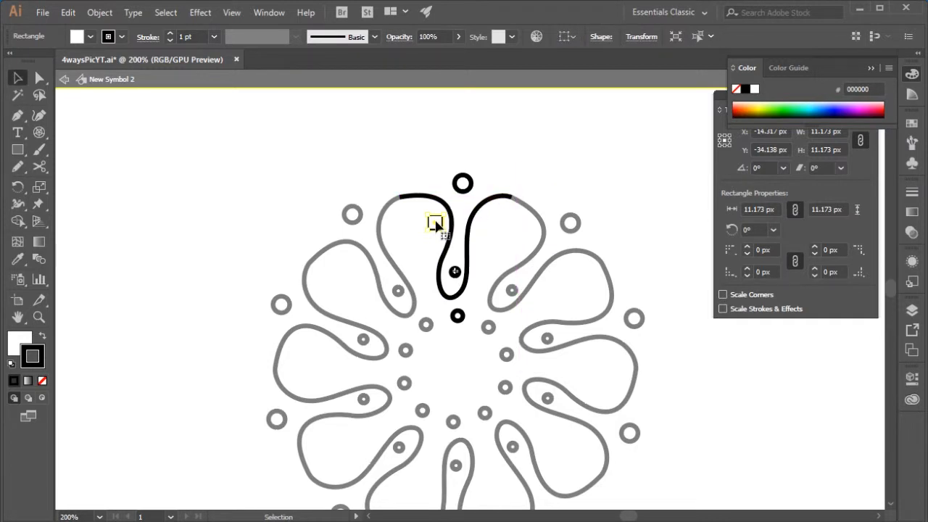
pyautogui.moveTo(436, 224); pyautogui.dragTo(484, 222)
pyautogui.hotkey('ctrl', 'shift', 'a')
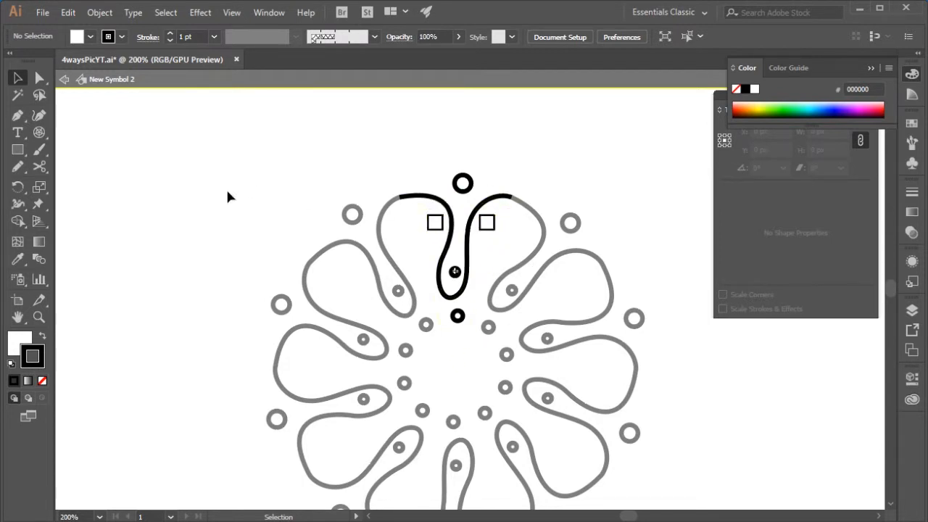
pyautogui.doubleClick(184, 204)
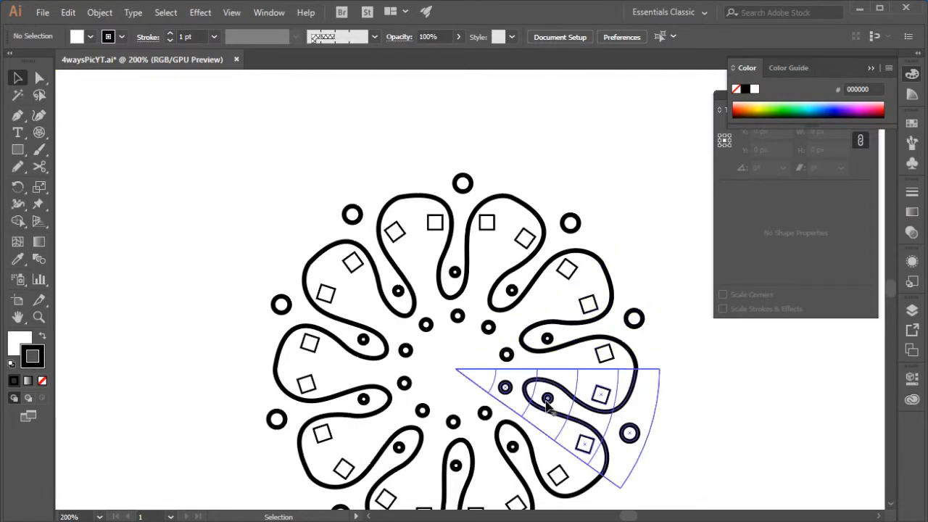
pyautogui.moveTo(547, 403); pyautogui.dragTo(544, 316)
pyautogui.keyDown('ctrl'); pyautogui.keyDown('alt'); pyautogui.click(493, 280); pyautogui.keyUp('alt'); pyautogui.keyUp('ctrl')
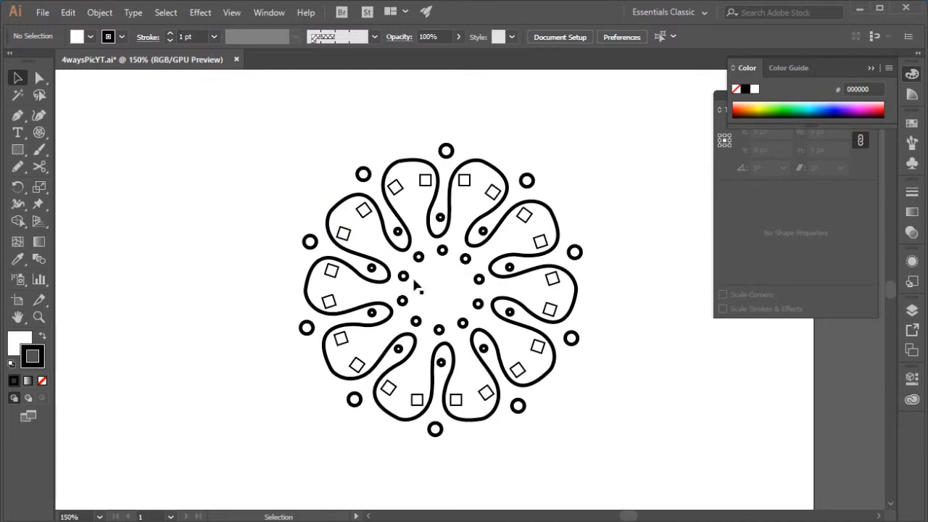
pyautogui.moveTo(411, 322); pyautogui.dragTo(445, 268)
pyautogui.hotkey('ctrl', '-')
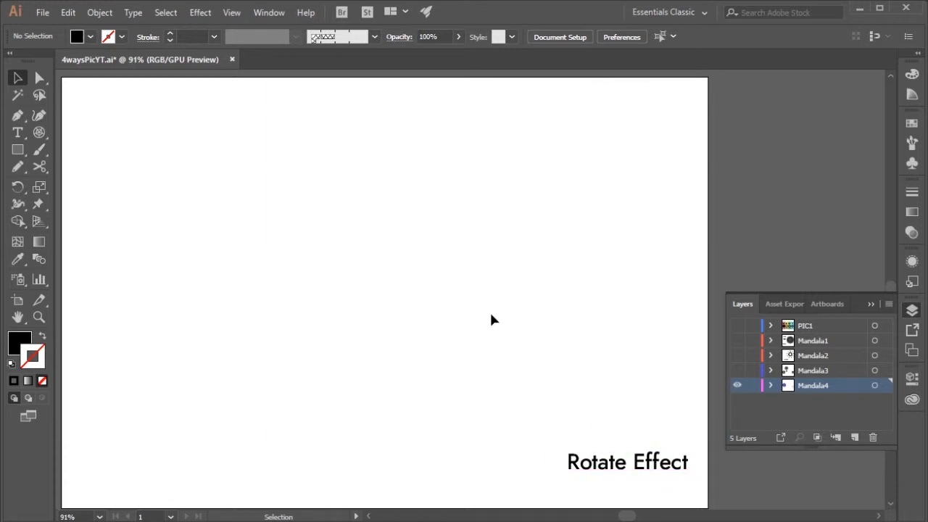
# Draw a black square in the artboard's upper right area and delete its lower-right anchor point to leave a triangle.
pyautogui.press('m')
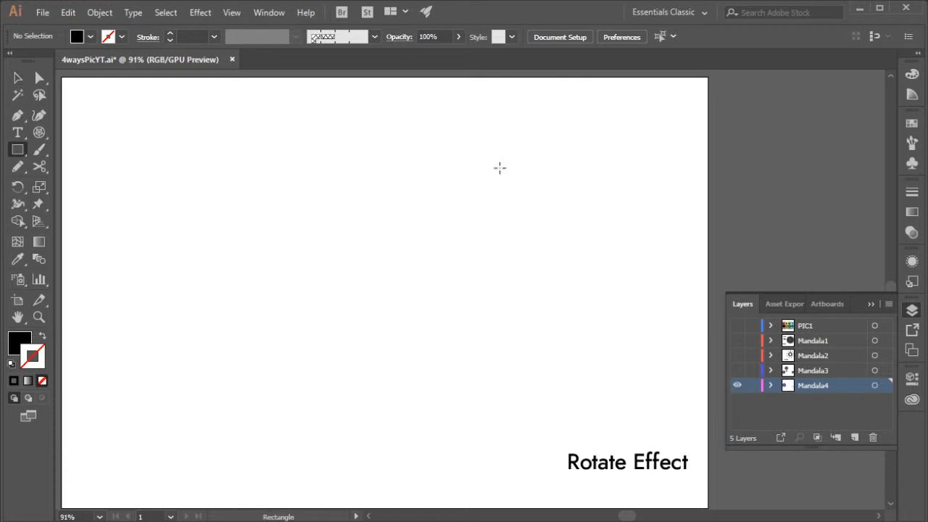
pyautogui.moveTo(495, 124); pyautogui.dragTo(554, 187)
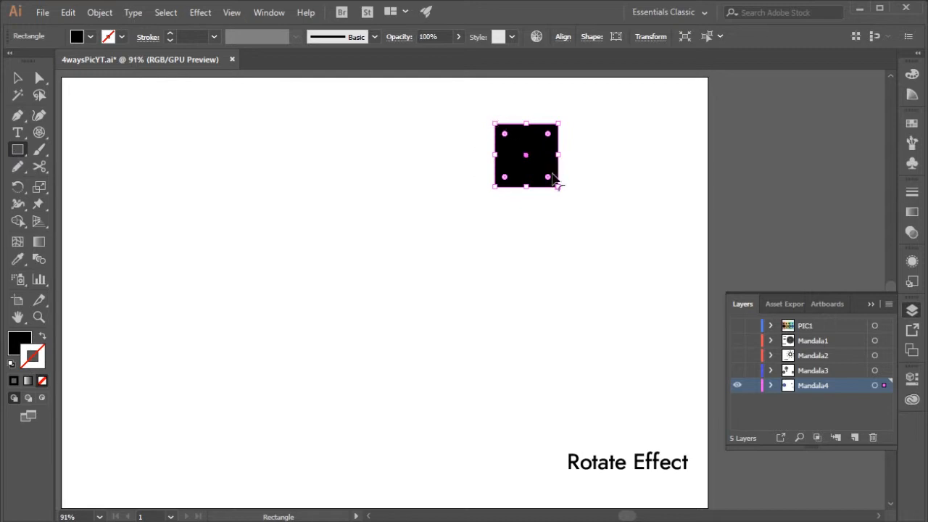
pyautogui.press('-')
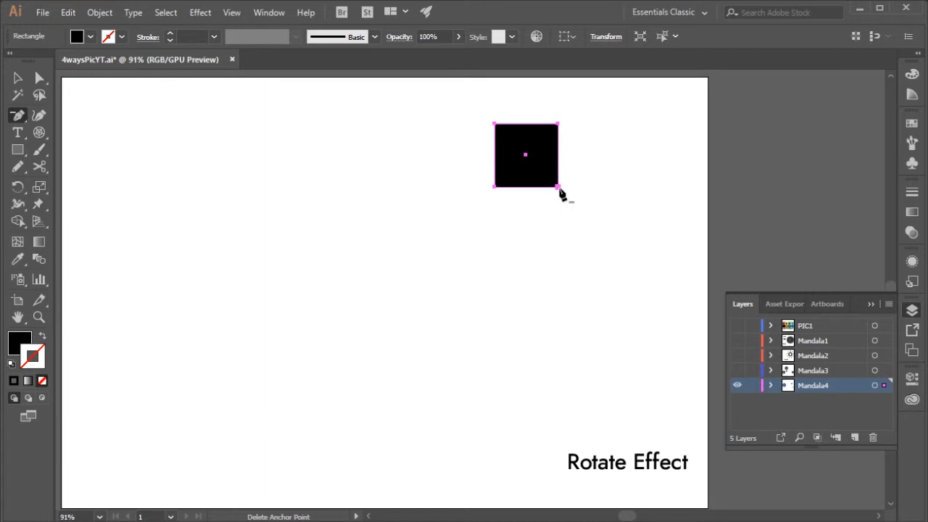
pyautogui.click(557, 187)
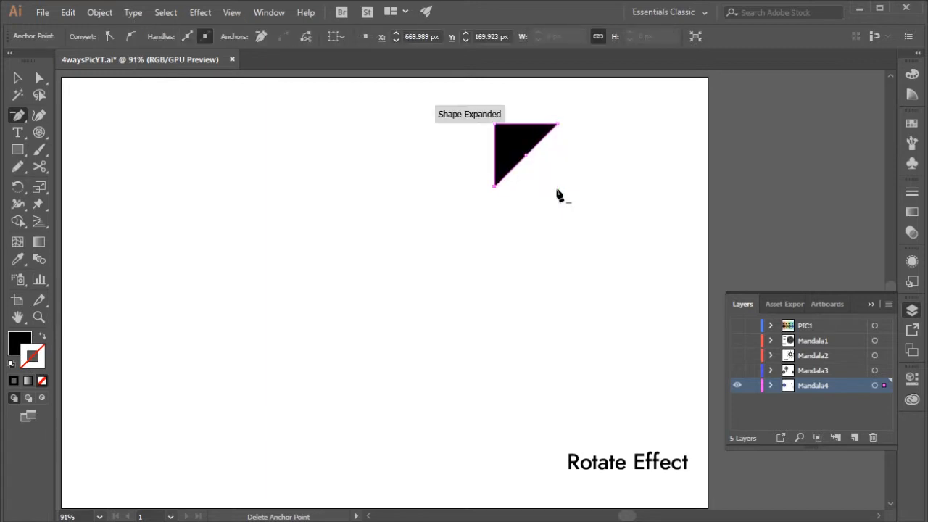
# Rotate the triangle 45° clockwise so its right-angled corner points up, and move it straight down.
pyautogui.press('v')
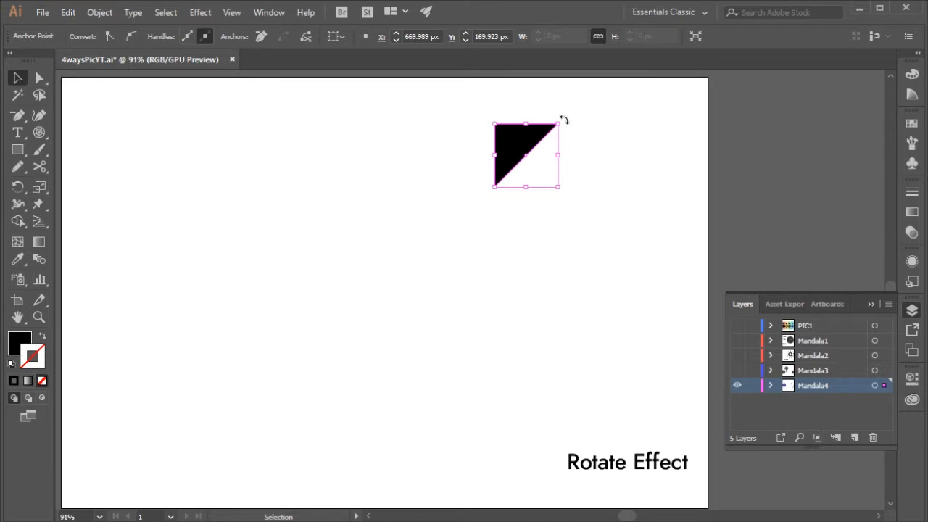
pyautogui.moveTo(564, 120); pyautogui.dragTo(568, 156)
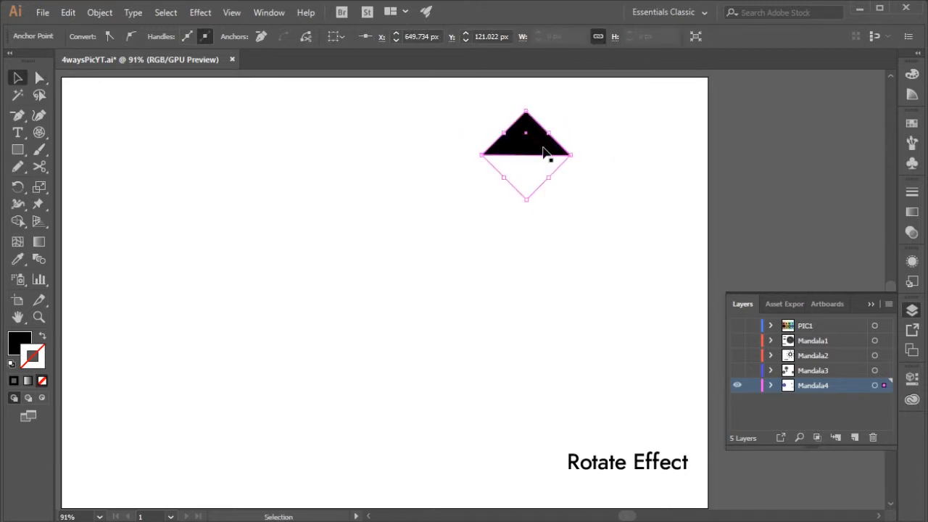
pyautogui.moveTo(547, 148); pyautogui.dragTo(549, 218)
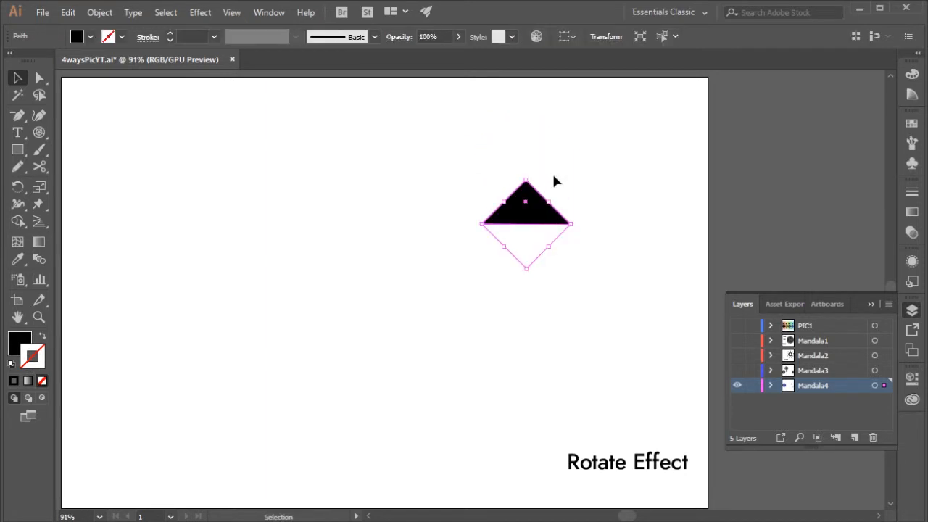
# Pull the triangle's apex straight up to form a taller, roughly equilateral triangle, shift it slightly upward and deselect it.
pyautogui.press('a')
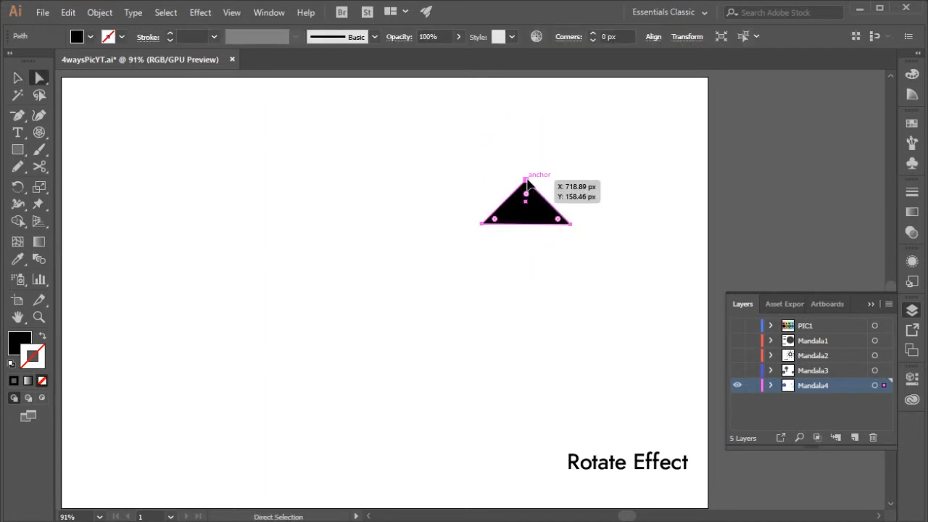
pyautogui.moveTo(527, 182); pyautogui.dragTo(529, 132)
pyautogui.click(530, 170)
pyautogui.click(634, 186)
pyautogui.press('v')
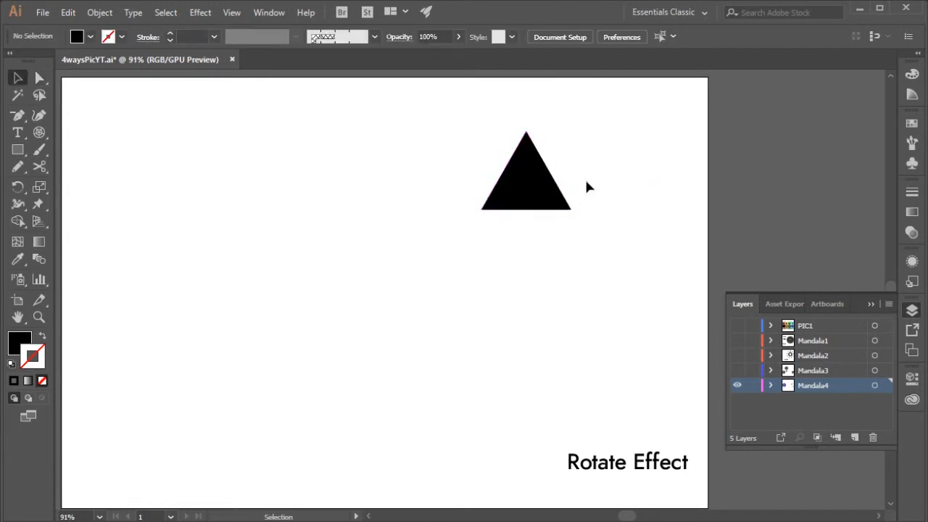
# Fill the triangle with dark blue 0e0aa5 and deselect it.
pyautogui.click(514, 208)
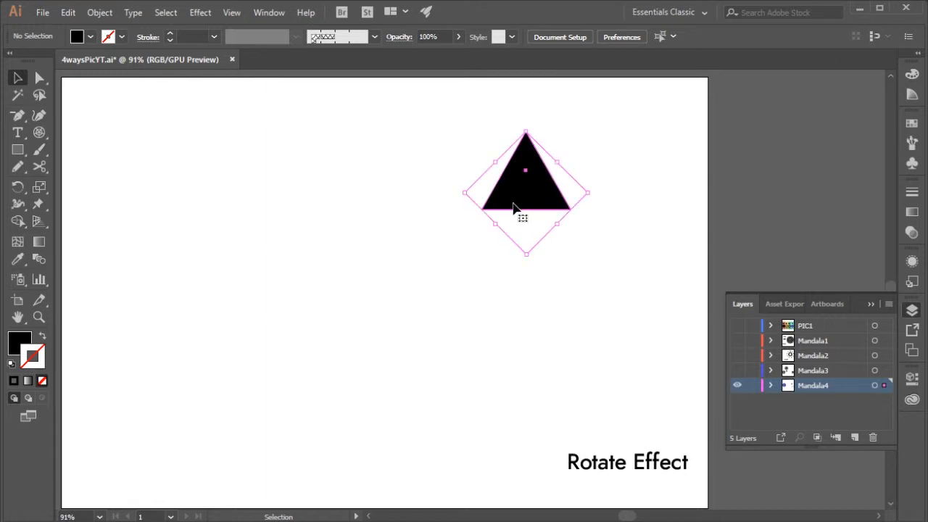
pyautogui.click(19, 342)
pyautogui.doubleClick(20, 341)
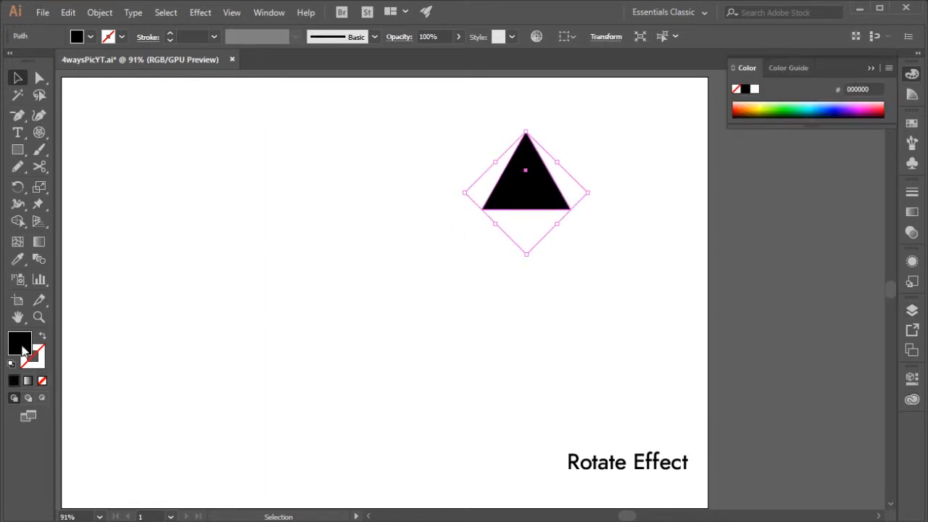
pyautogui.click(314, 231)
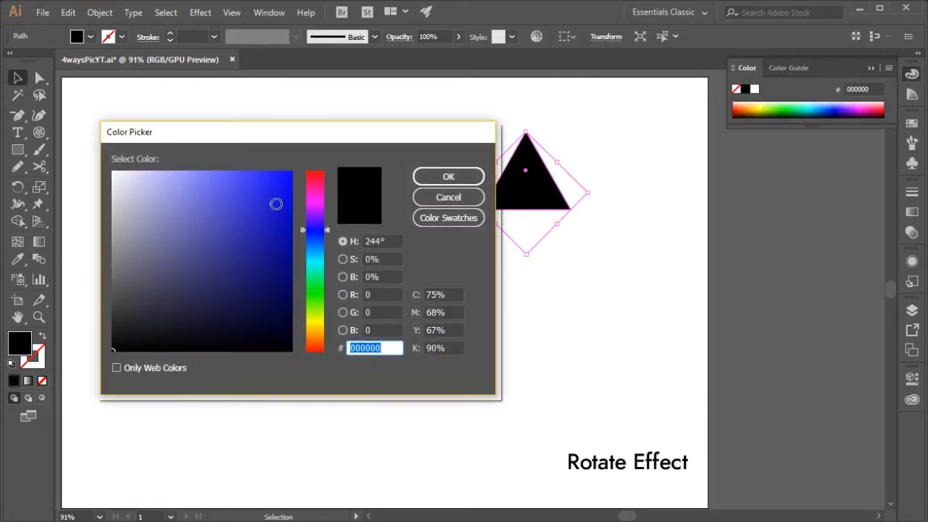
pyautogui.click(283, 233)
pyautogui.click(448, 177)
pyautogui.click(617, 219)
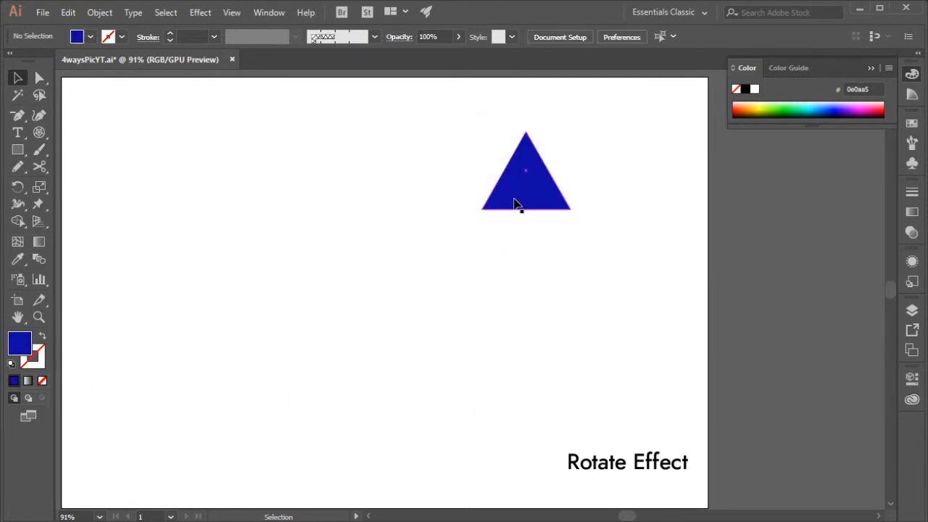
# Draw a small blue circle just below the middle of the triangle's base and shrink it slightly.
pyautogui.press('l')
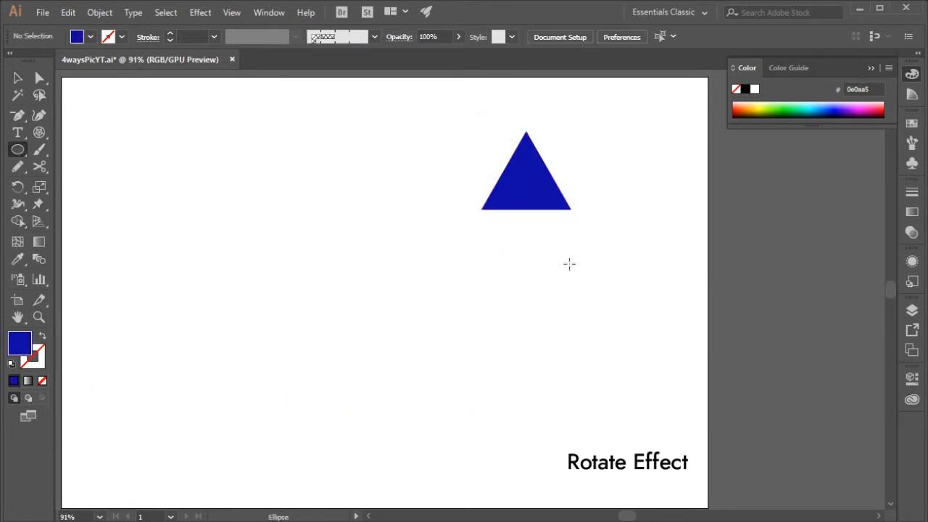
pyautogui.moveTo(516, 233)
pyautogui.mouseDown()
pyautogui.moveTo(527, 245)
pyautogui.moveTo(694, 265)
pyautogui.mouseUp()
pyautogui.press('v')
pyautogui.click(575, 257)
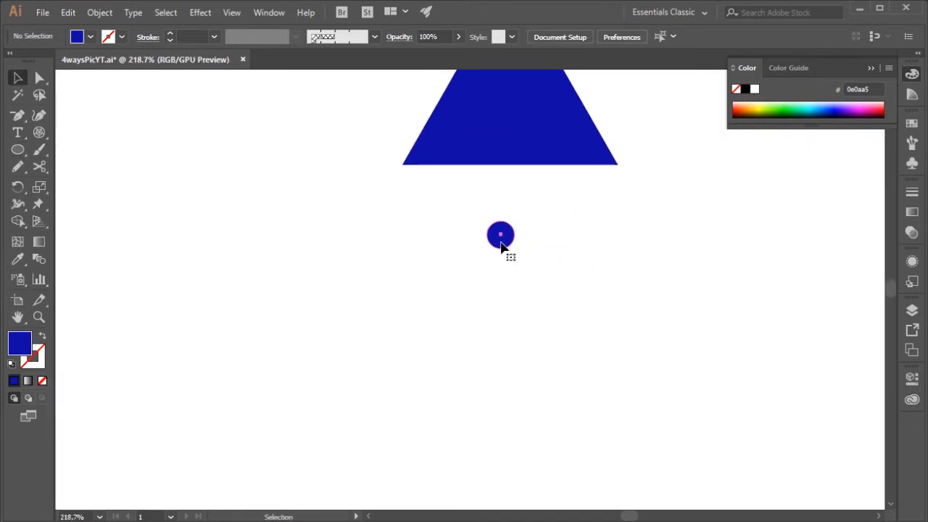
pyautogui.click(500, 242)
pyautogui.moveTo(501, 244); pyautogui.dragTo(500, 241)
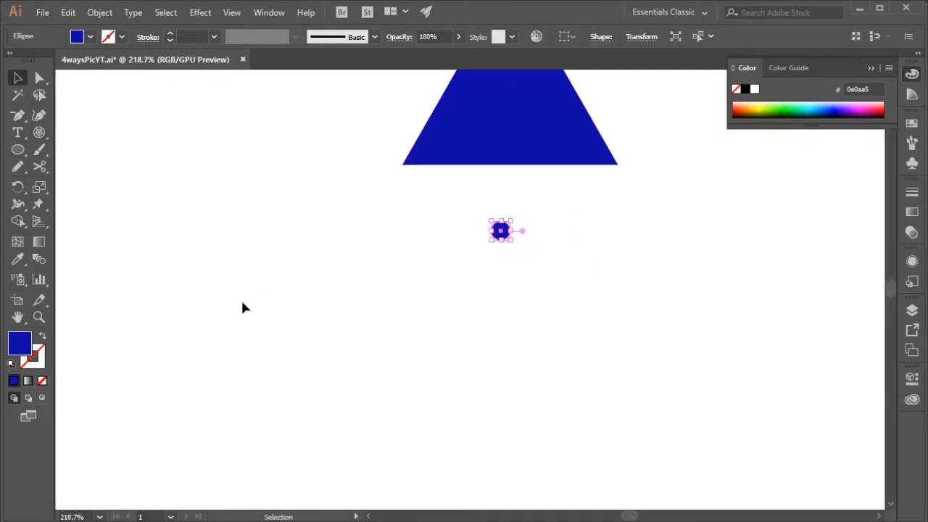
# Fill the small circle below the triangle with red e51322 and deselect it.
pyautogui.doubleClick(24, 346)
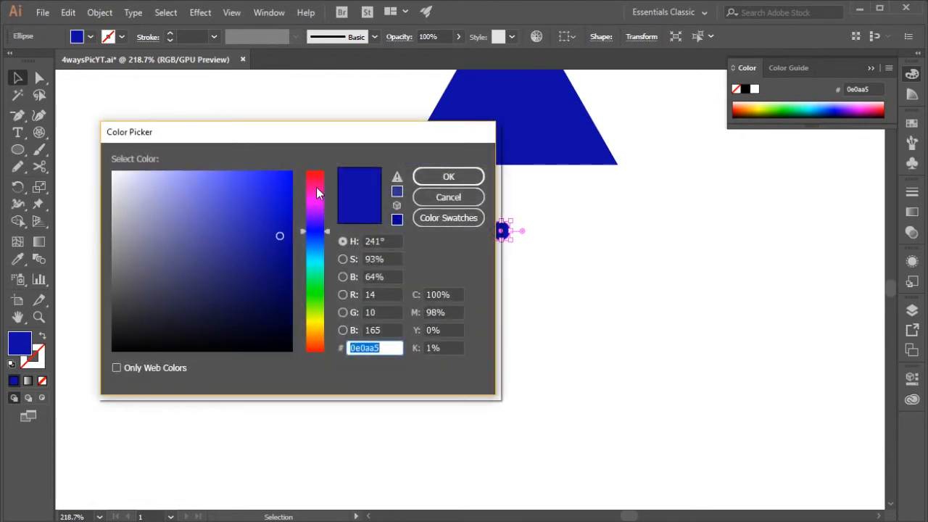
pyautogui.moveTo(317, 191); pyautogui.dragTo(315, 173)
pyautogui.click(280, 187)
pyautogui.click(455, 178)
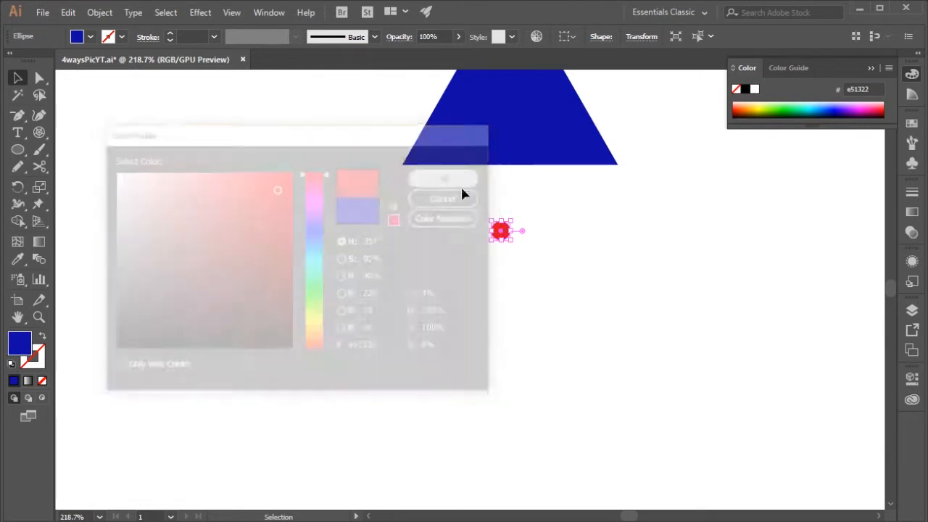
pyautogui.click(629, 255)
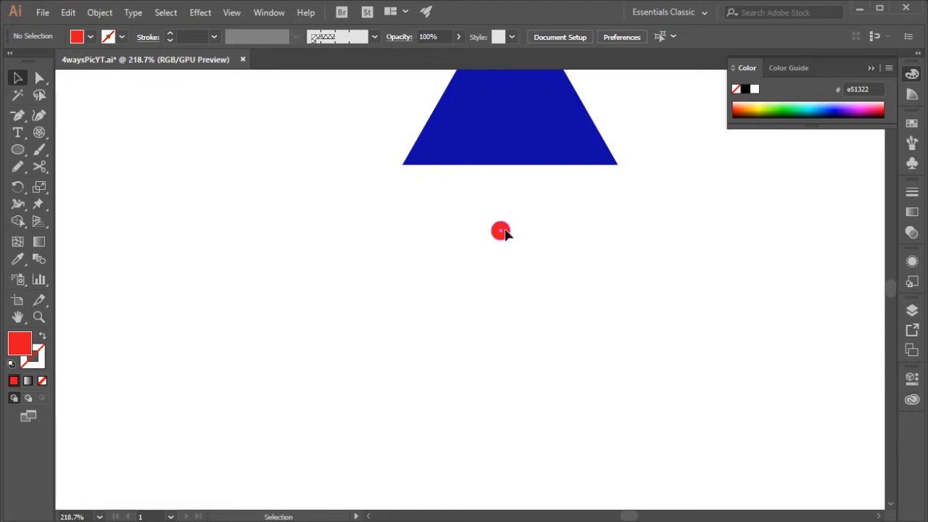
# Move the red circle up so it touches the midpoint of the triangle's base.
pyautogui.moveTo(503, 232); pyautogui.dragTo(718, 202)
pyautogui.click(565, 194)
pyautogui.hotkey('ctrl', 'space')
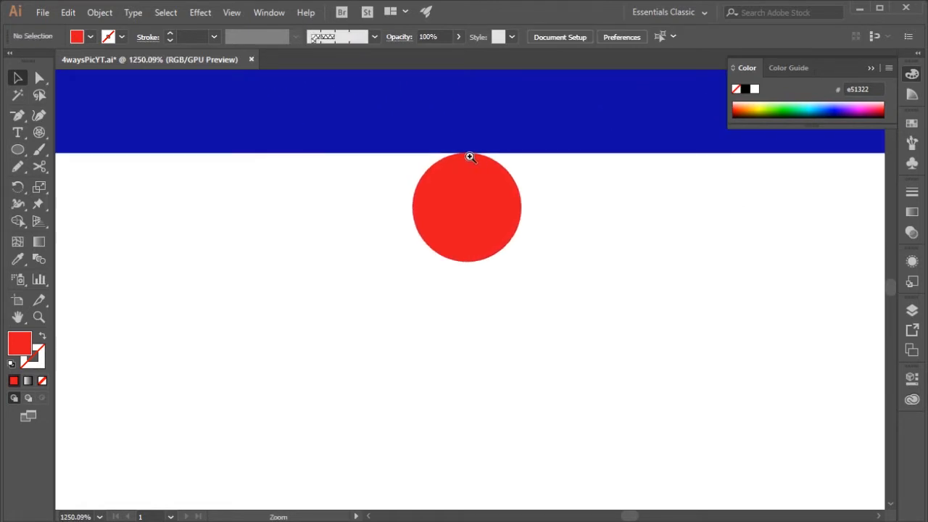
pyautogui.moveTo(573, 164); pyautogui.dragTo(424, 201)
pyautogui.press('space')
pyautogui.moveTo(620, 187); pyautogui.dragTo(580, 219)
pyautogui.hotkey('ctrl', 'space')
pyautogui.click(526, 192)
pyautogui.moveTo(503, 197); pyautogui.dragTo(561, 272)
pyautogui.click(631, 278)
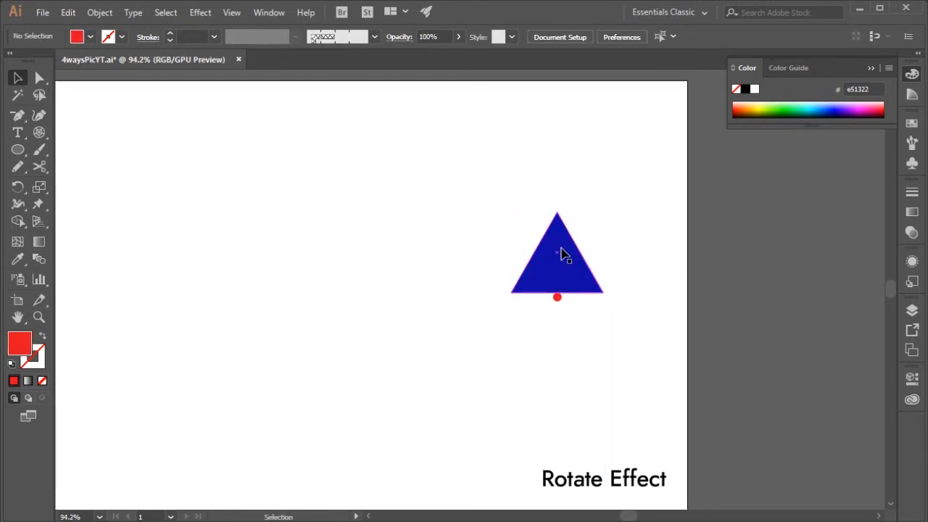
# Group the blue triangle with the red circle.
pyautogui.moveTo(473, 221); pyautogui.dragTo(614, 346)
pyautogui.press('a')
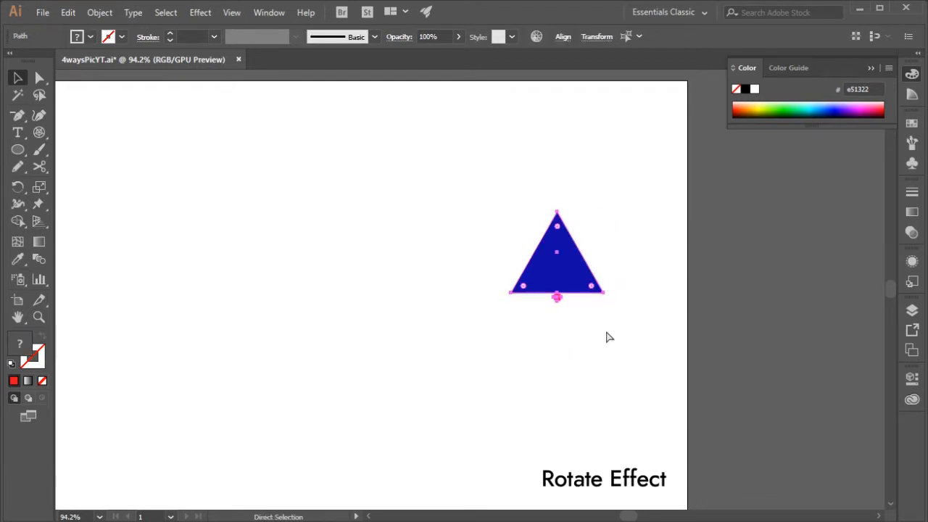
pyautogui.press('v')
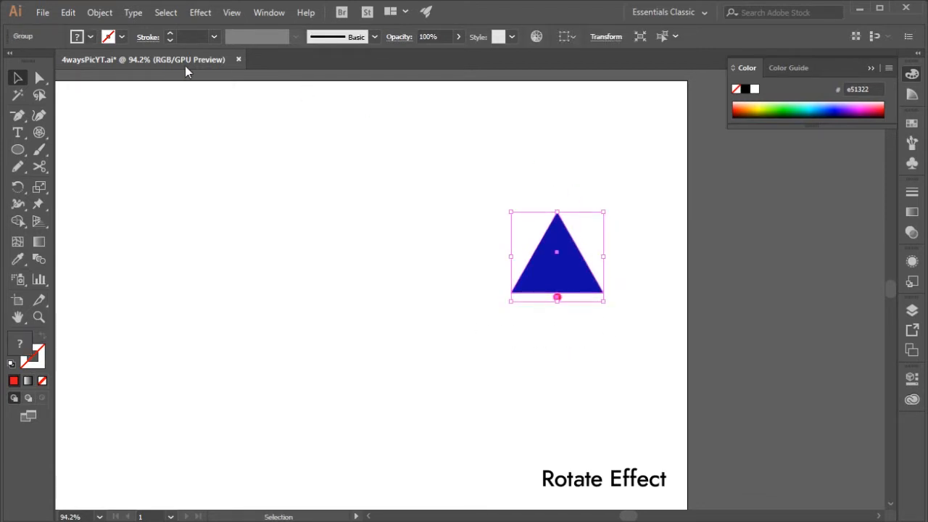
# Start a Transform effect on the group with preview on, rotating 90° about the bottom-centre reference point with 4 copies.
pyautogui.click(200, 15)
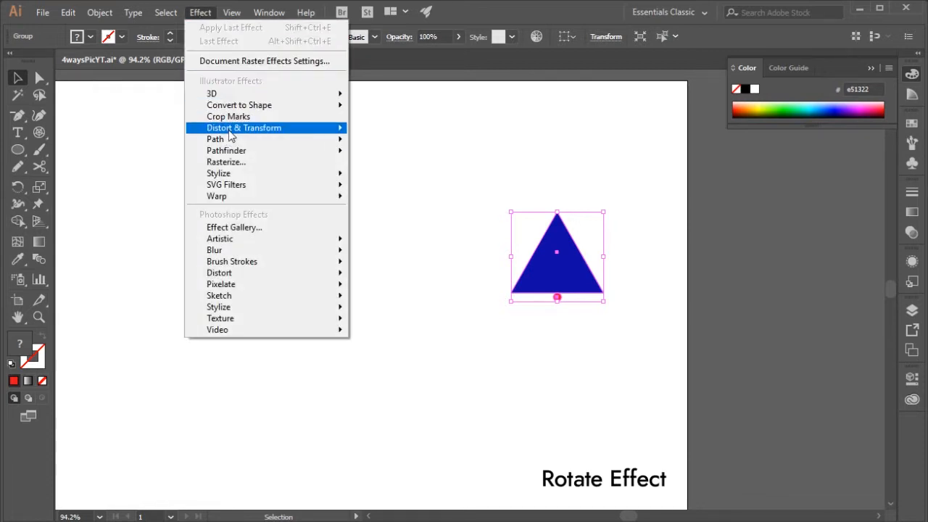
pyautogui.moveTo(230, 136)
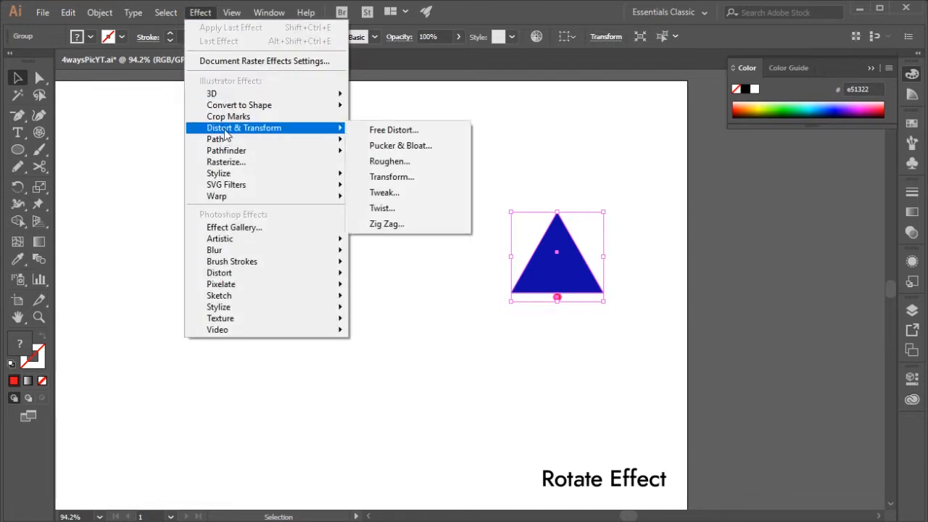
pyautogui.click(389, 187)
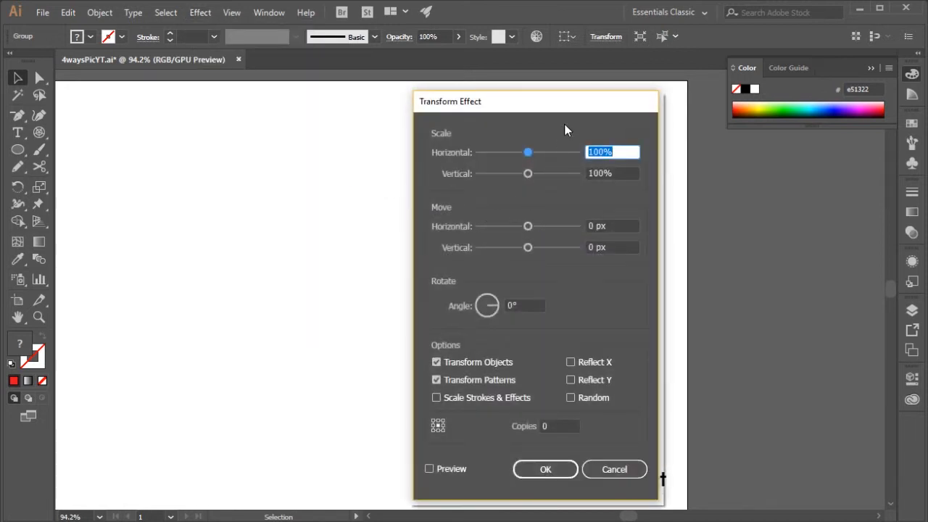
pyautogui.moveTo(566, 107); pyautogui.dragTo(362, 116)
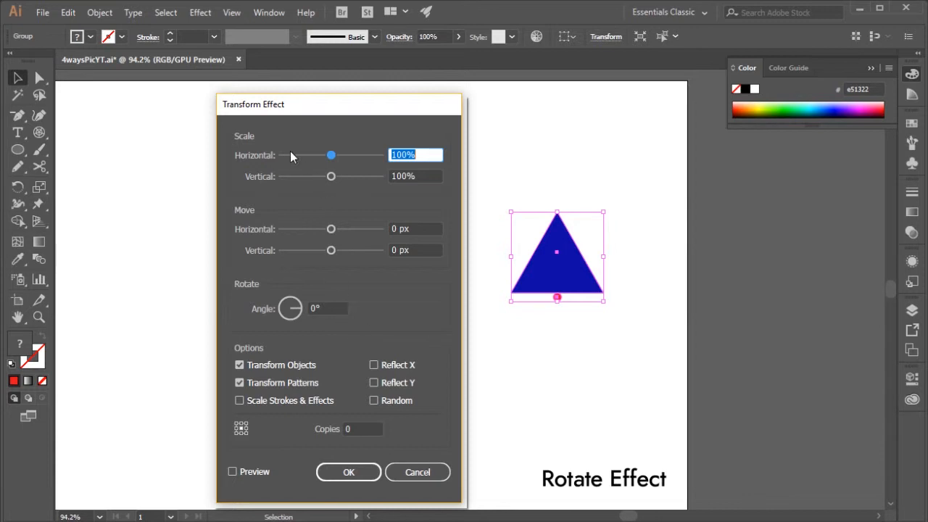
pyautogui.moveTo(311, 107); pyautogui.dragTo(229, 97)
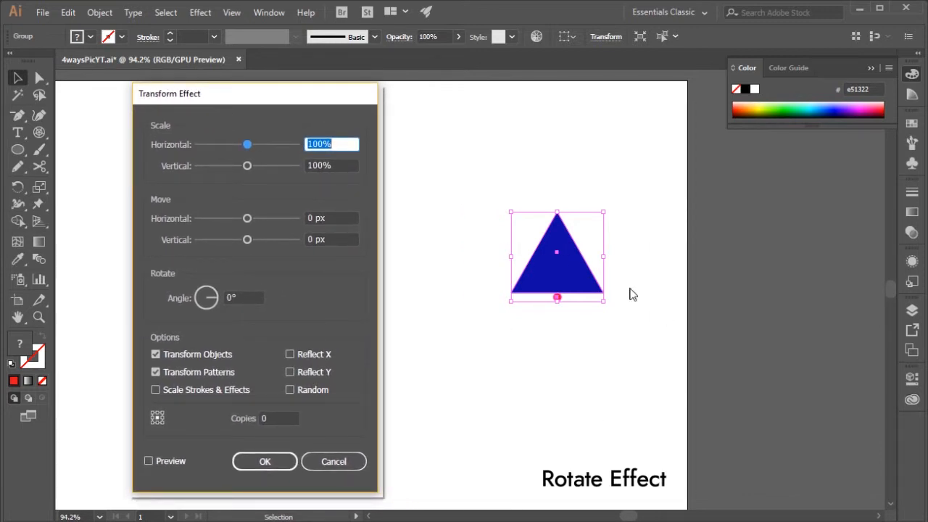
pyautogui.click(231, 297)
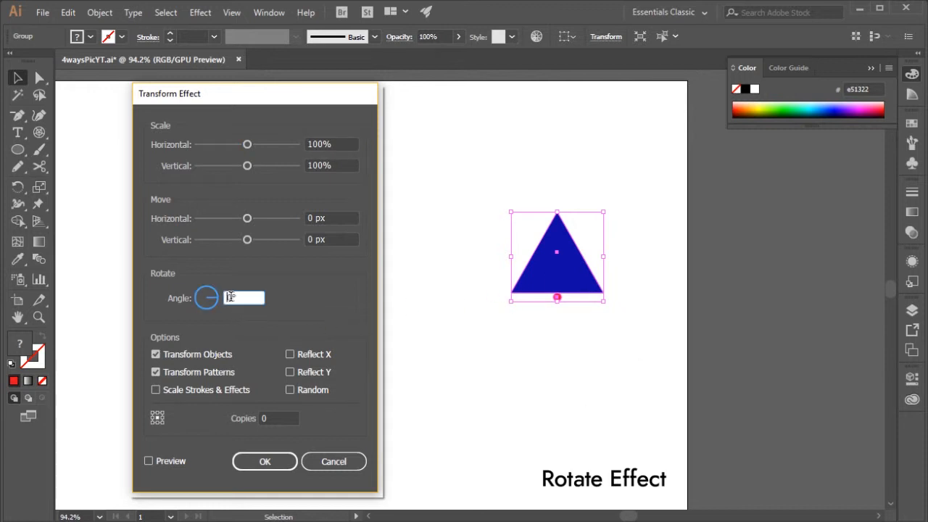
pyautogui.write('90')
pyautogui.click(148, 462)
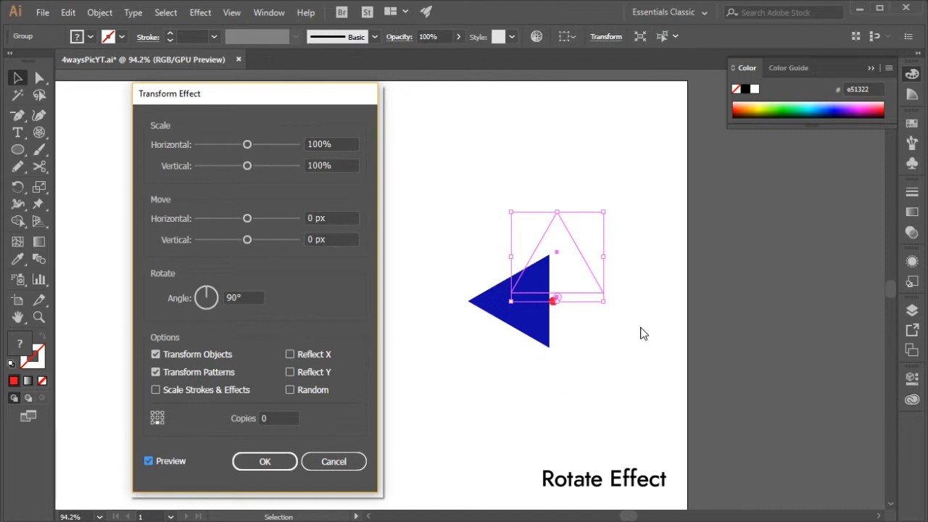
pyautogui.click(274, 417)
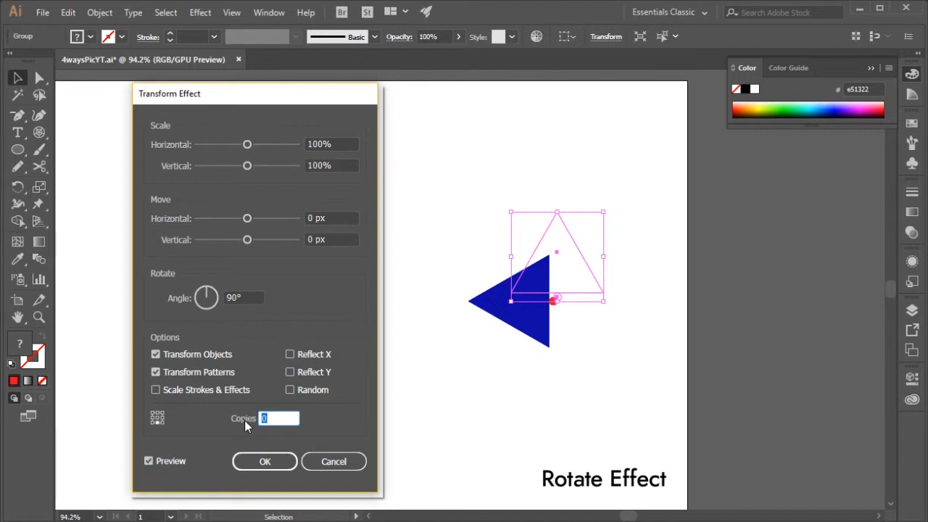
pyautogui.write('4')
pyautogui.press('Tab')
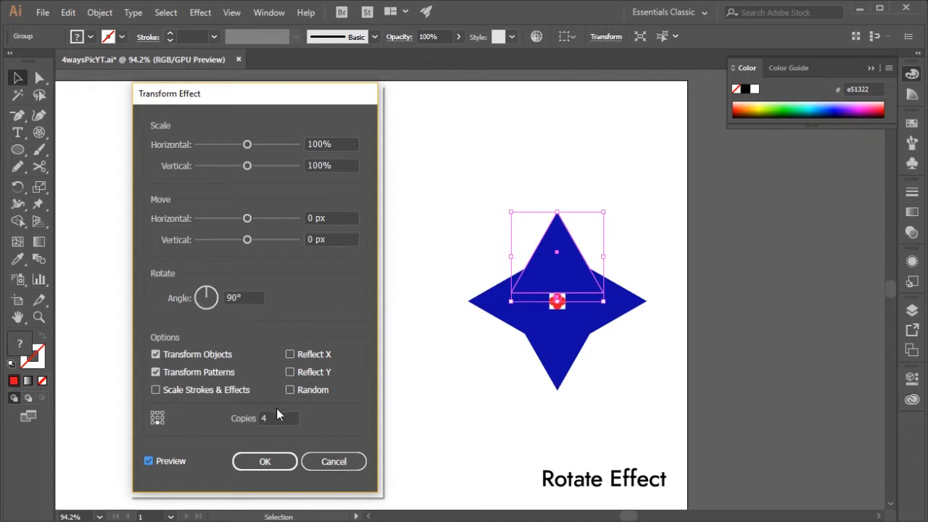
# Set the Transform effect to 12 copies with a rotation angle of 360/12.
pyautogui.click(260, 419)
pyautogui.press('Tab')
pyautogui.click(208, 296)
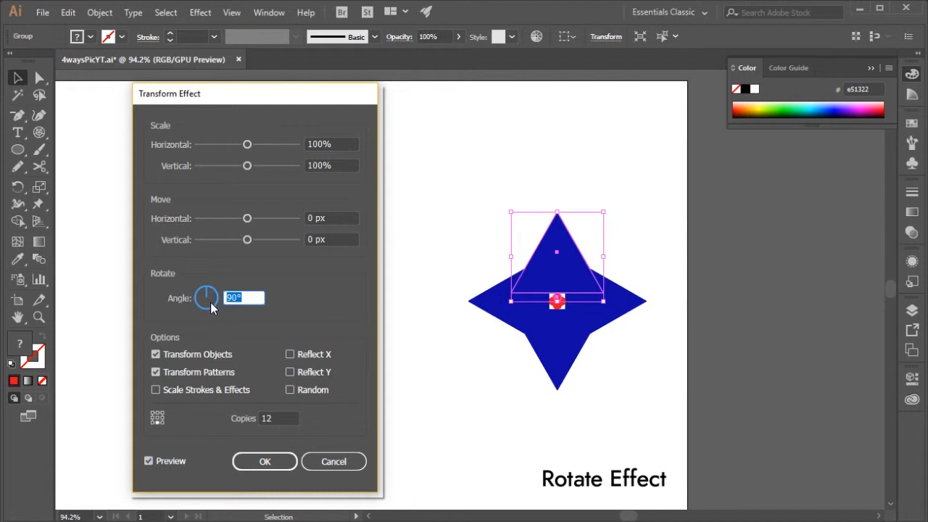
pyautogui.write('360/12')
pyautogui.press('Tab')
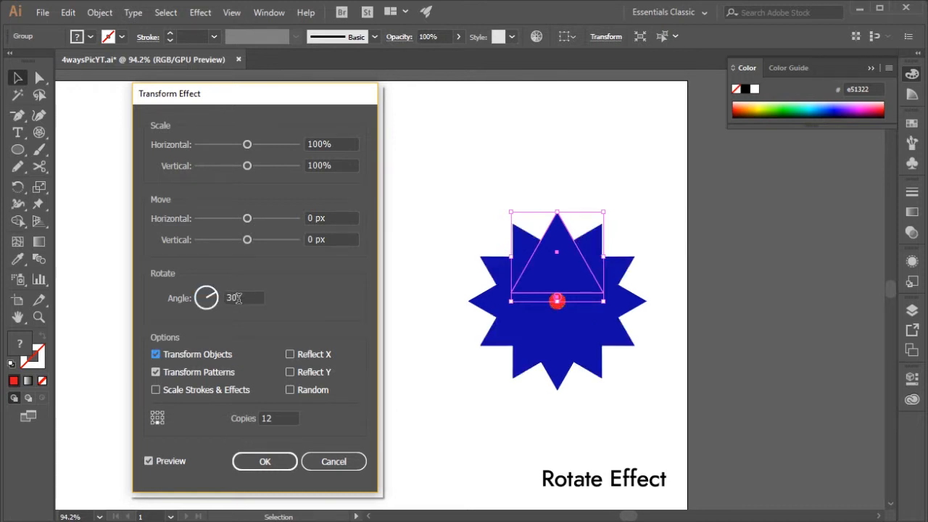
# Change the Transform effect to 14 copies with a rotation angle of 360/14.
pyautogui.doubleClick(271, 417)
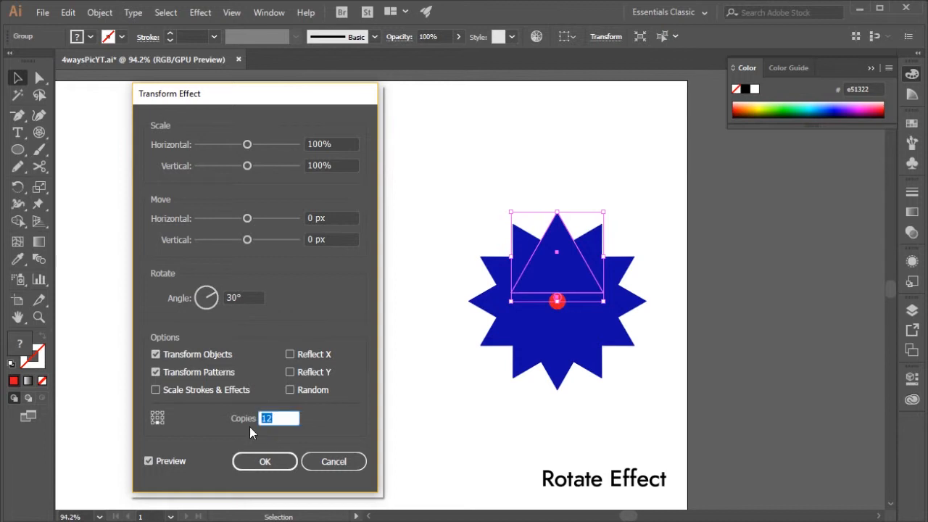
pyautogui.write('14')
pyautogui.click(206, 298)
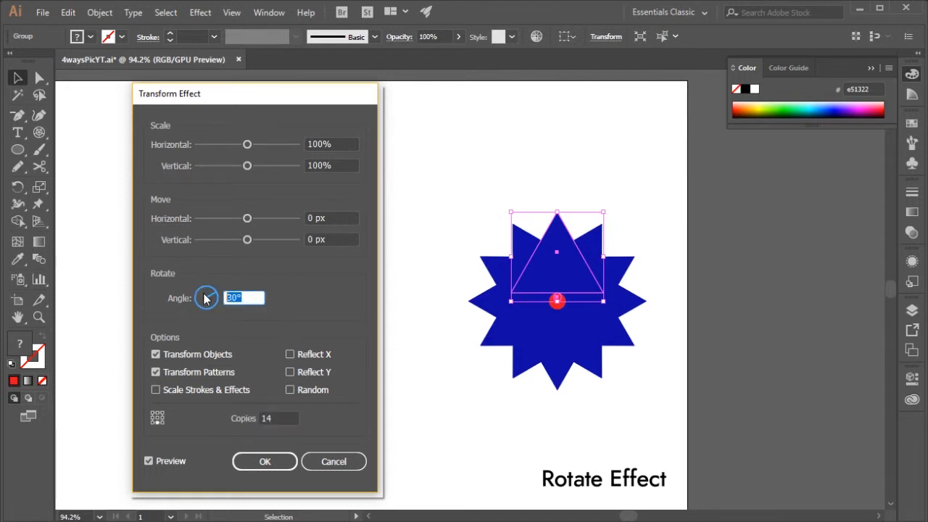
pyautogui.write('360/14')
pyautogui.press('Tab')
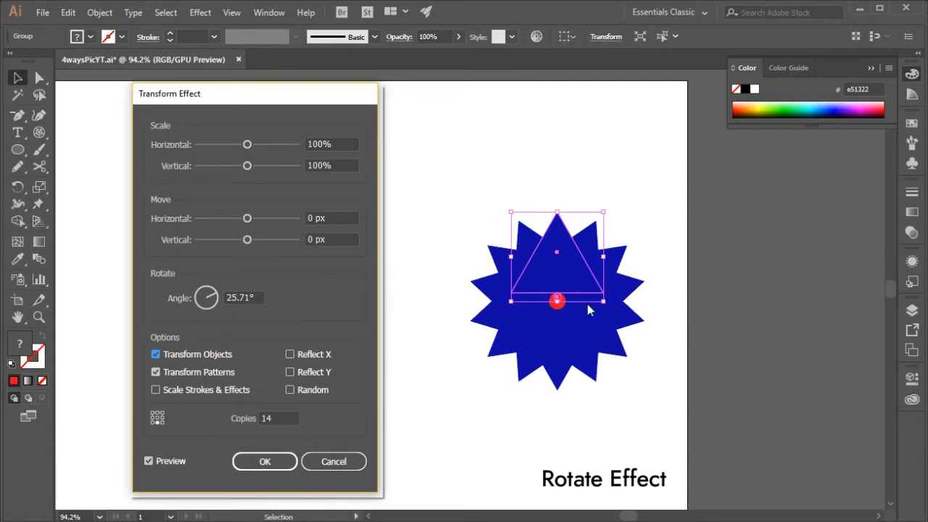
# Reduce the Transform effect's copies to 13, apply the effect and deselect the group.
pyautogui.doubleClick(269, 419)
pyautogui.write('3')
pyautogui.press('Tab')
pyautogui.click(265, 462)
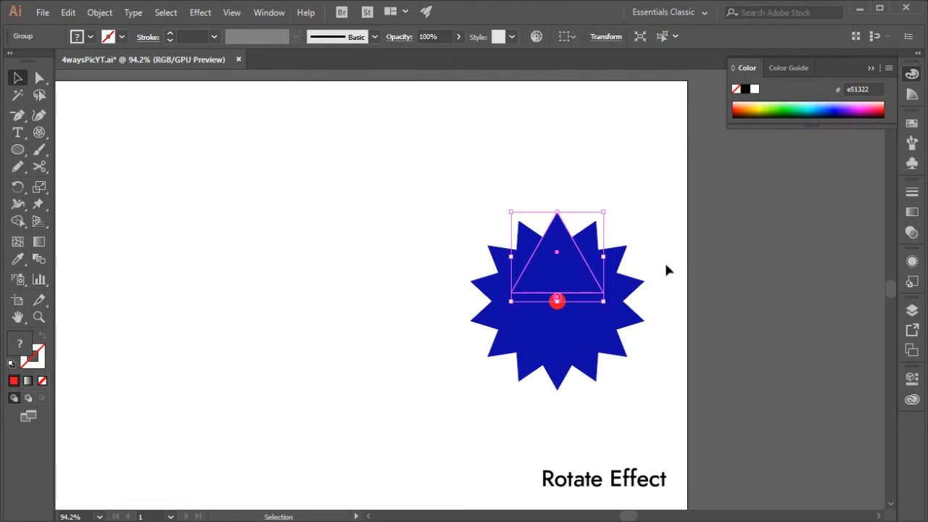
pyautogui.click(706, 261)
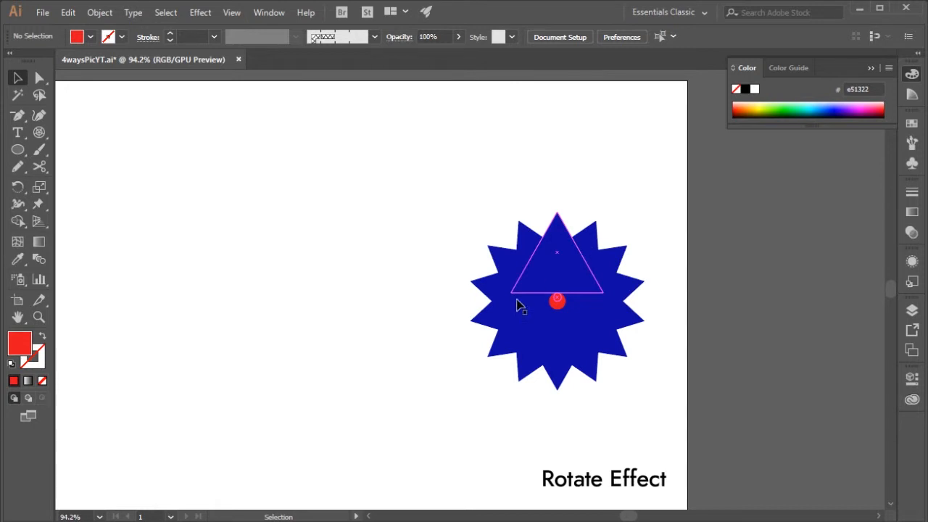
# Move the mandala left across the artboard, and in group isolation move its original triangle straight up, away from the red circle.
pyautogui.moveTo(576, 283); pyautogui.dragTo(316, 263)
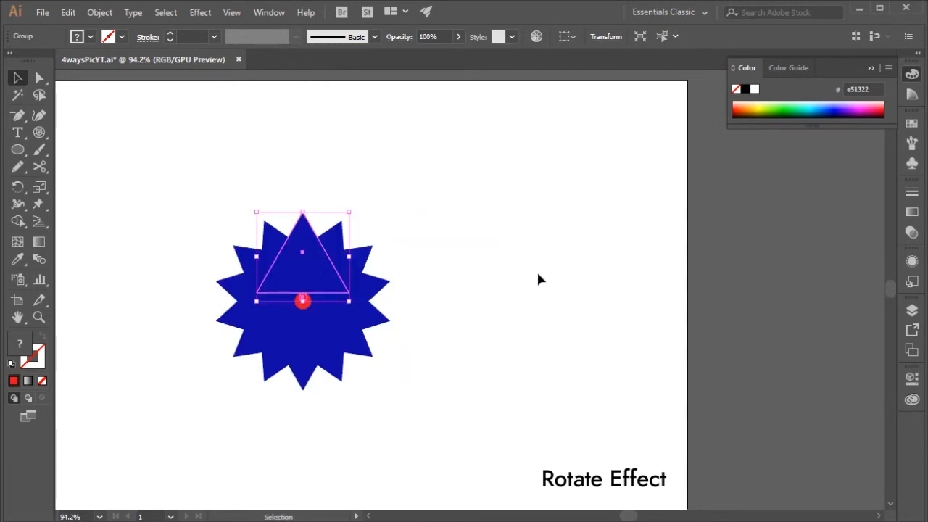
pyautogui.doubleClick(304, 274)
pyautogui.click(305, 274)
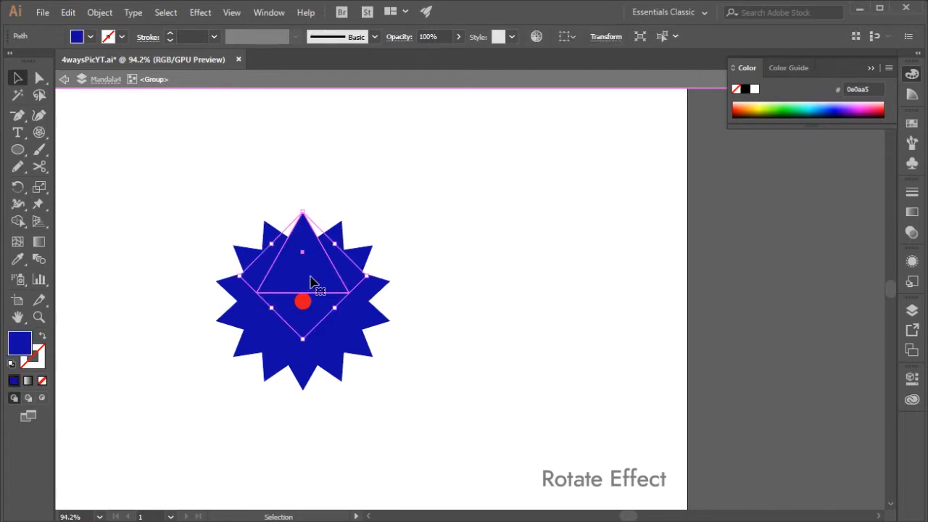
pyautogui.keyDown('shift'); pyautogui.click(310, 282); pyautogui.keyUp('shift')
pyautogui.click(311, 264)
pyautogui.moveTo(313, 281); pyautogui.dragTo(313, 158)
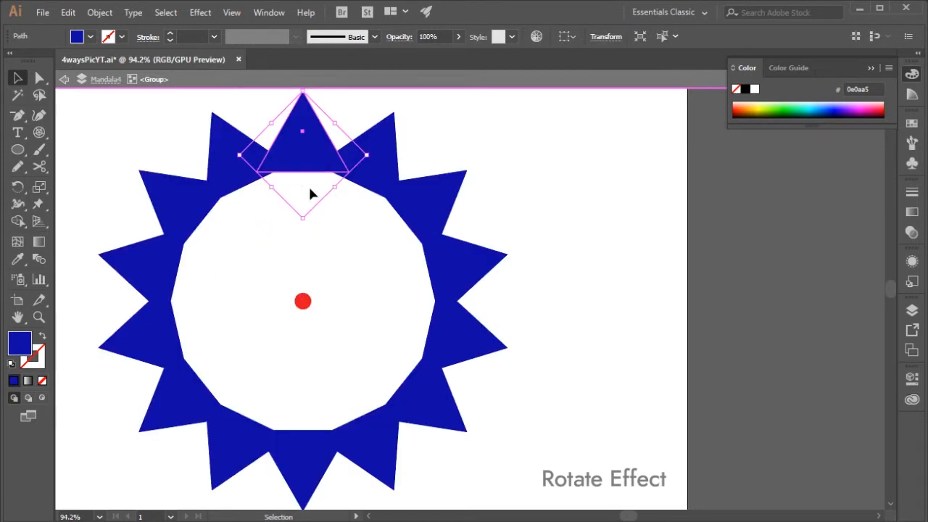
# Scale the original triangle proportionally to about half its size around its centre and deselect it.
pyautogui.keyDown('ctrl'); pyautogui.keyDown('alt'); pyautogui.click(340, 277); pyautogui.keyUp('alt'); pyautogui.keyUp('ctrl')
pyautogui.moveTo(441, 263); pyautogui.dragTo(457, 292)
pyautogui.moveTo(457, 291); pyautogui.dragTo(423, 251)
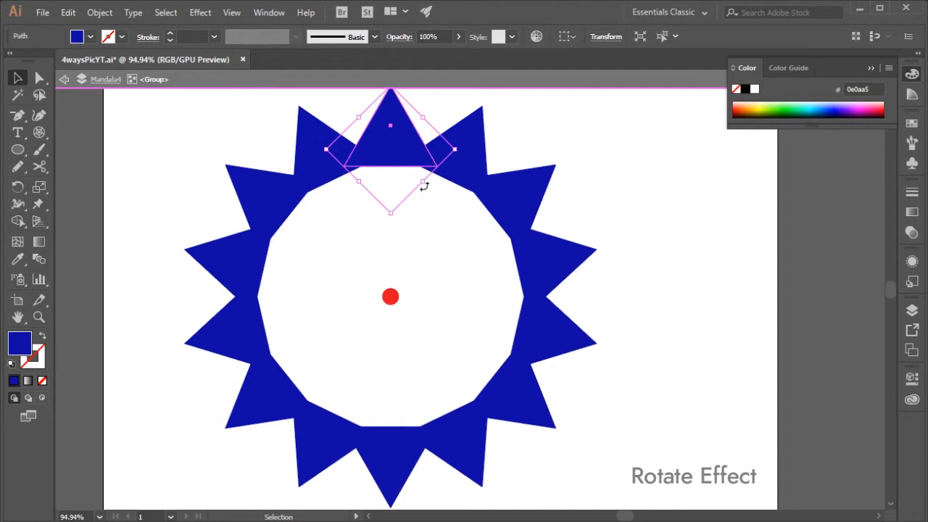
pyautogui.moveTo(424, 186); pyautogui.dragTo(426, 212)
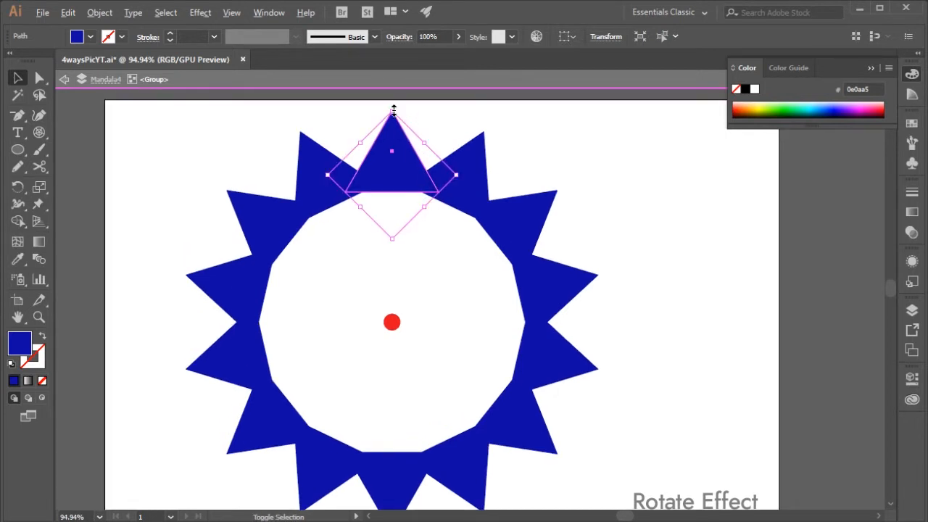
pyautogui.moveTo(393, 110); pyautogui.dragTo(393, 145)
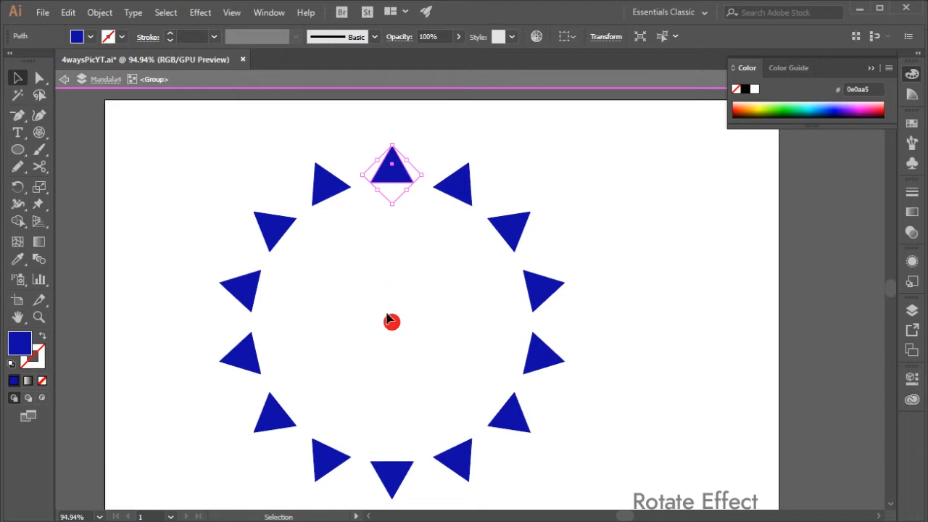
pyautogui.click(343, 232)
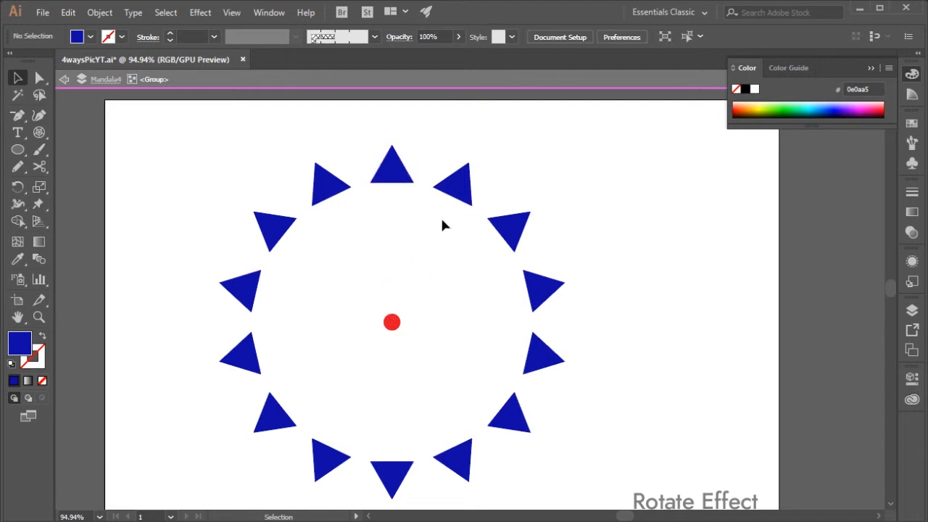
# Draw a circle about 26 px wide inside the isolated group, just below the top triangle, and fill it with black 000000.
pyautogui.press('l')
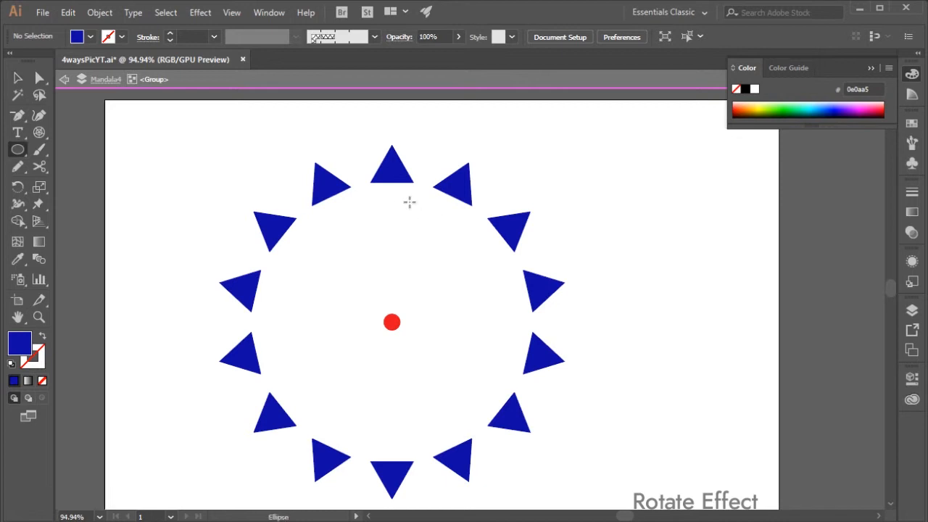
pyautogui.moveTo(387, 194); pyautogui.dragTo(399, 207)
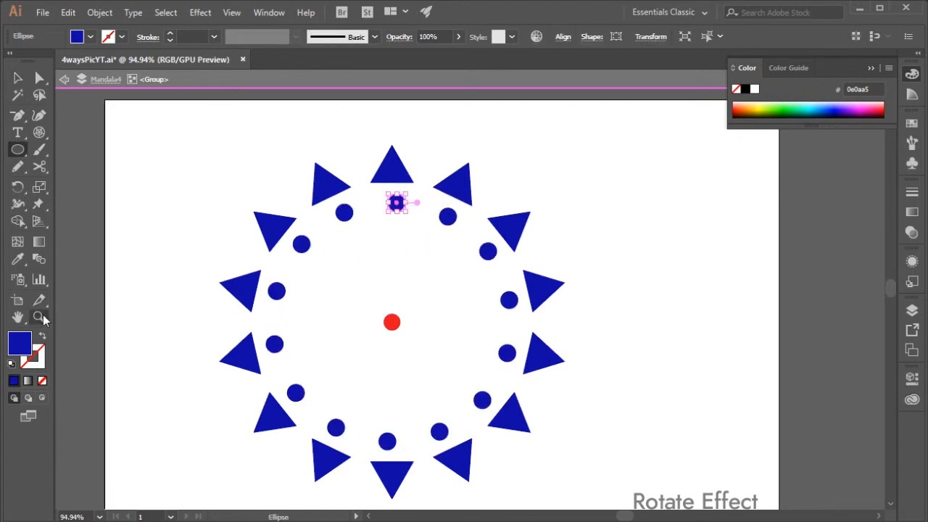
pyautogui.doubleClick(20, 344)
pyautogui.click(114, 351)
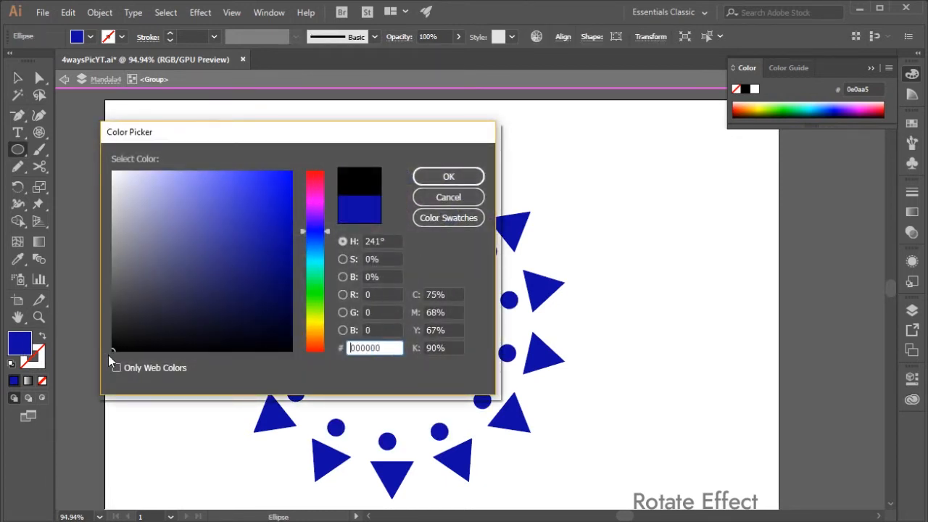
pyautogui.click(448, 178)
pyautogui.click(416, 258)
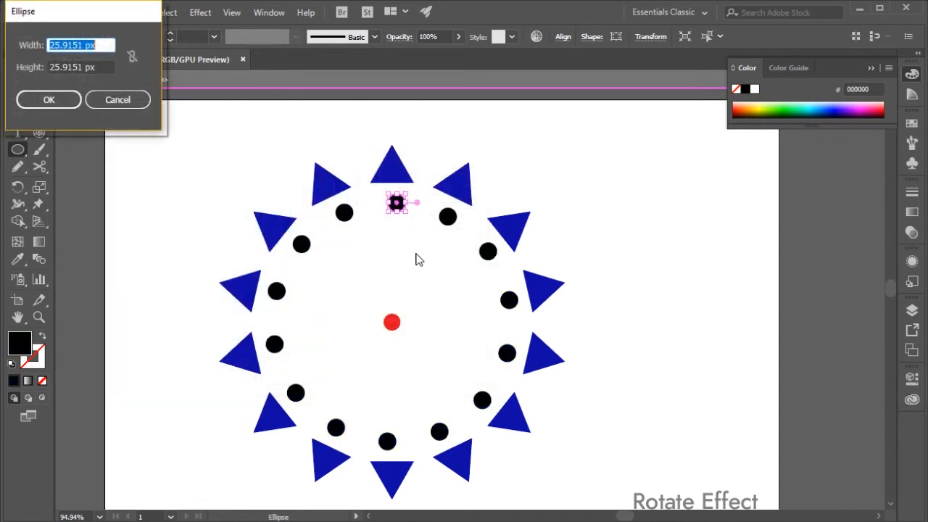
pyautogui.click(119, 156)
pyautogui.press('v')
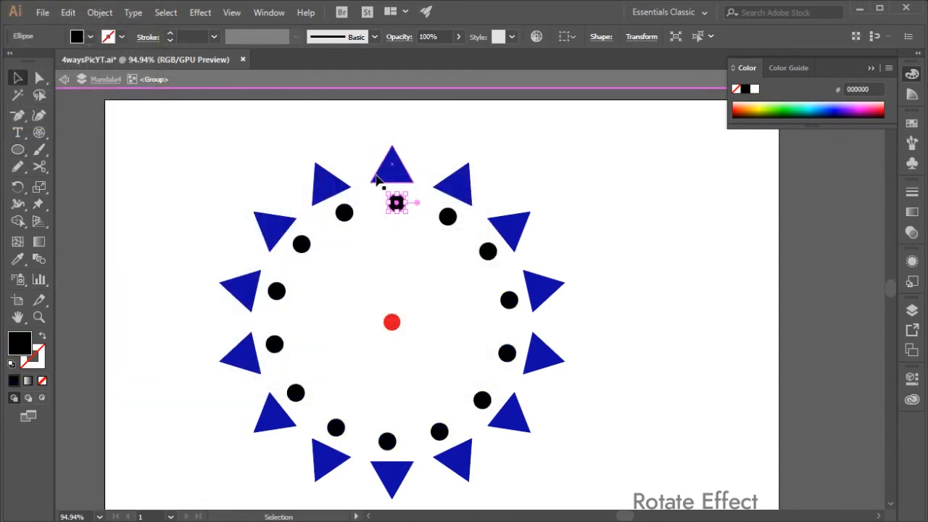
# Move the black circle sideways so it is centred directly below the top triangle on the mandala's vertical axis.
pyautogui.scroll(3, 394, 201)
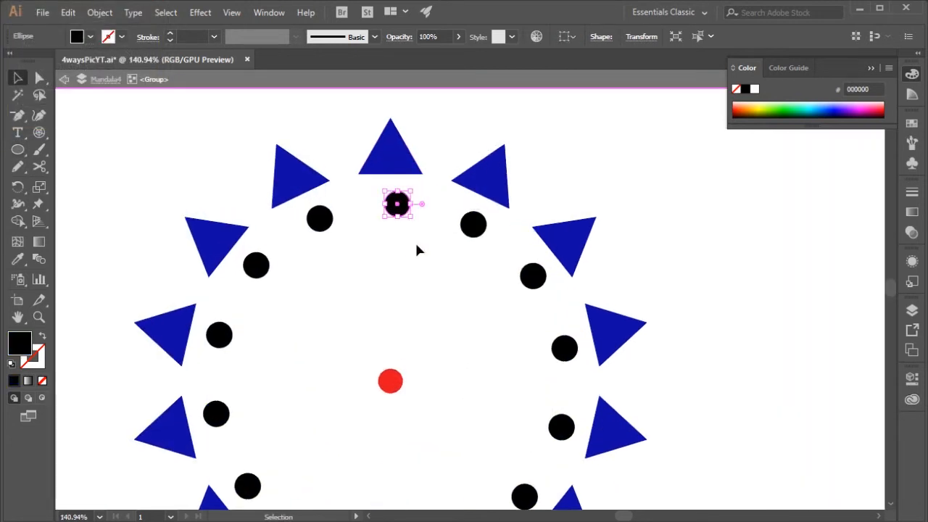
pyautogui.click(417, 250)
pyautogui.moveTo(400, 207); pyautogui.dragTo(393, 207)
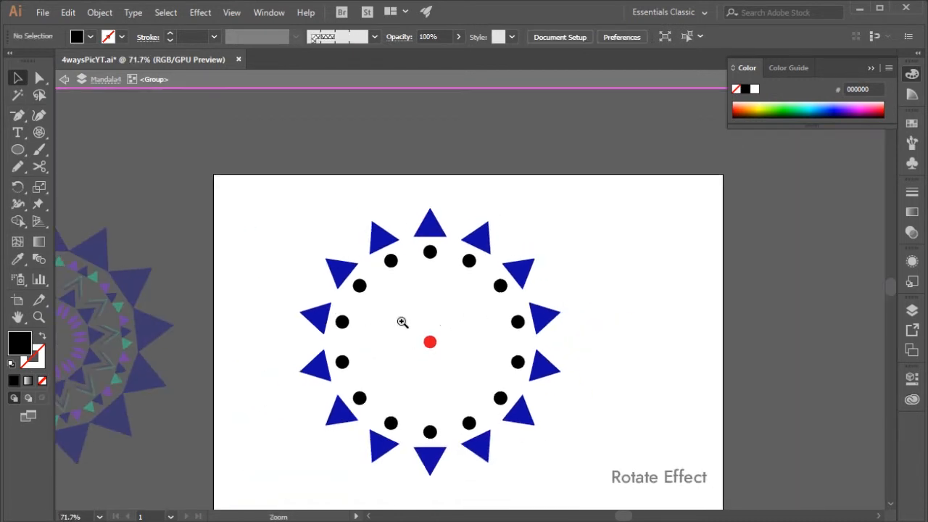
pyautogui.scroll(-1, 402, 322)
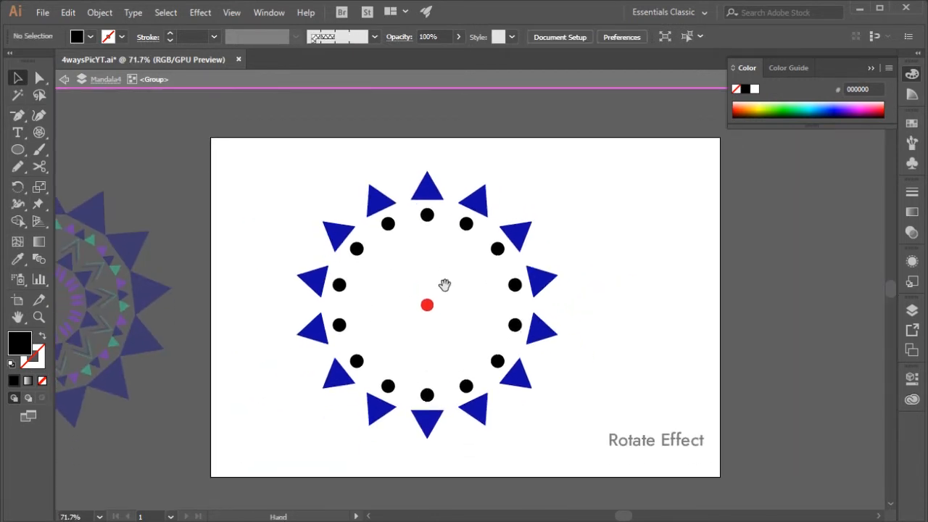
# Duplicate the top black circle straight down towards the centre and enlarge the copy proportionally until the ring's neighbouring circles touch.
pyautogui.click(427, 216)
pyautogui.moveTo(428, 218); pyautogui.dragTo(540, 284)
pyautogui.scroll(3, 422, 248)
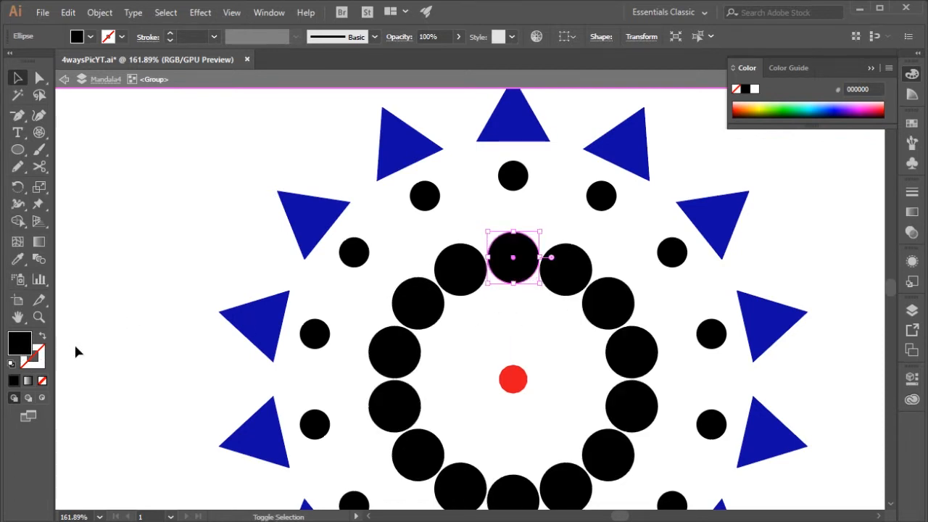
# Swap the enlarged circle's fill and stroke so only a black outline remains, set the stroke to 2 pt and deselect.
pyautogui.hotkey('shift', 'x')
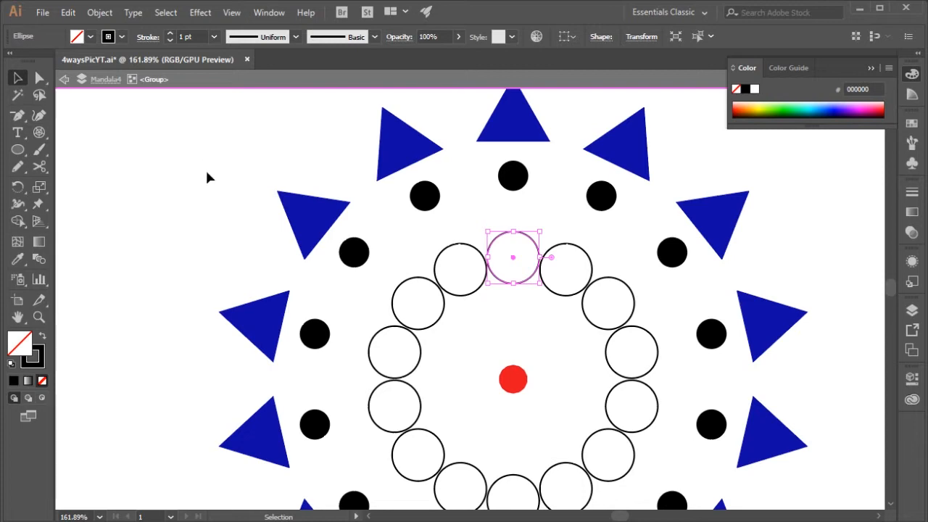
pyautogui.click(170, 33)
pyautogui.click(193, 198)
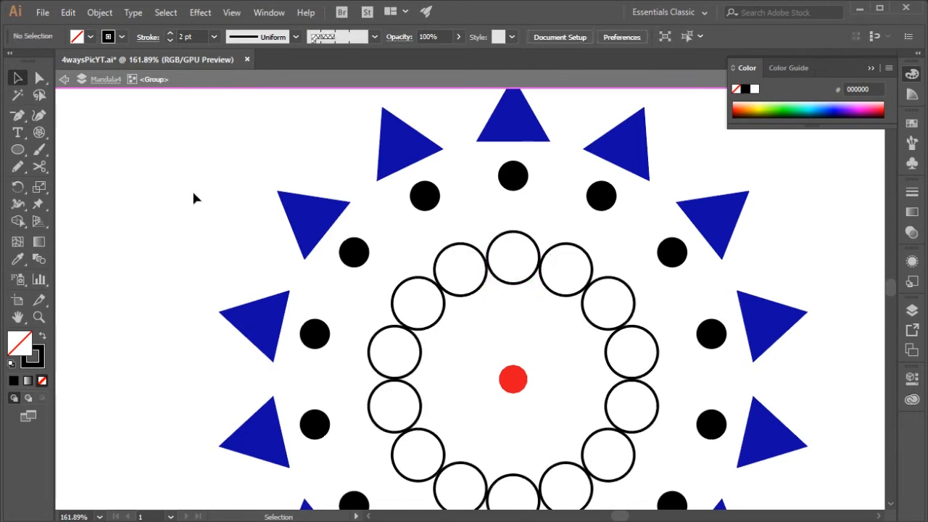
# Try moving the top small black circle off the mandala's vertical axis in several directions, undo the moves and deselect it.
pyautogui.moveTo(628, 311); pyautogui.dragTo(549, 322)
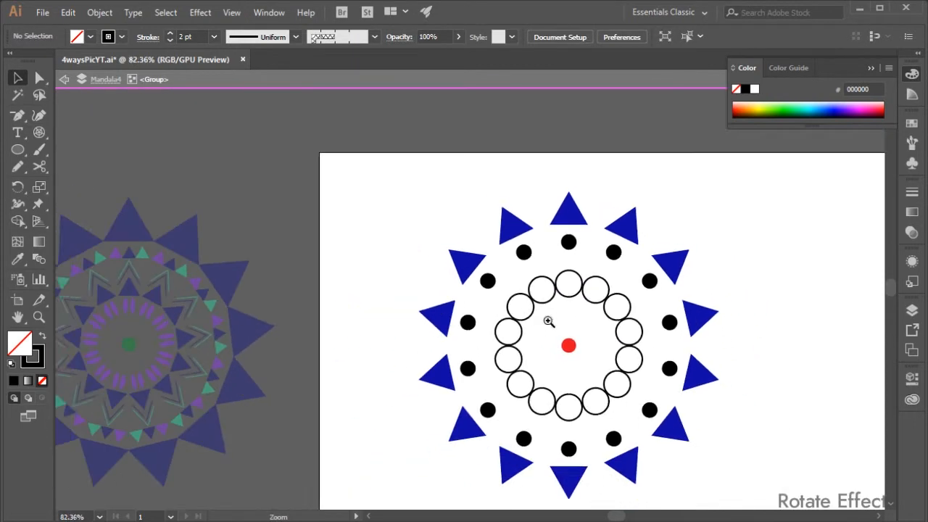
pyautogui.moveTo(588, 345); pyautogui.dragTo(548, 278)
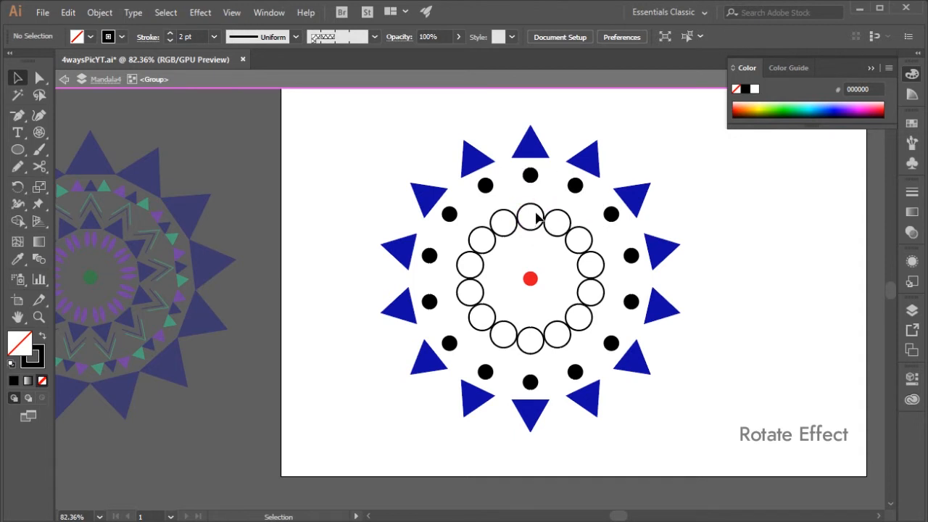
pyautogui.click(530, 178)
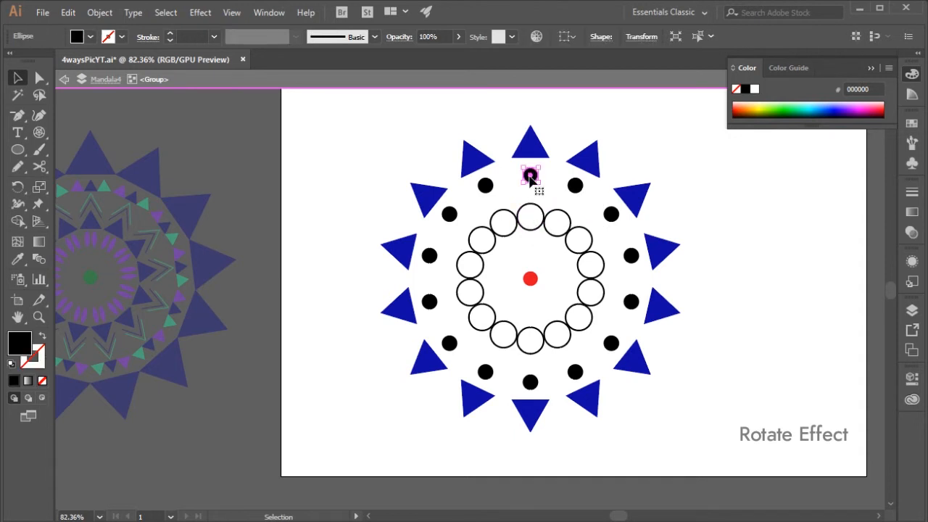
pyautogui.moveTo(530, 178); pyautogui.dragTo(549, 181)
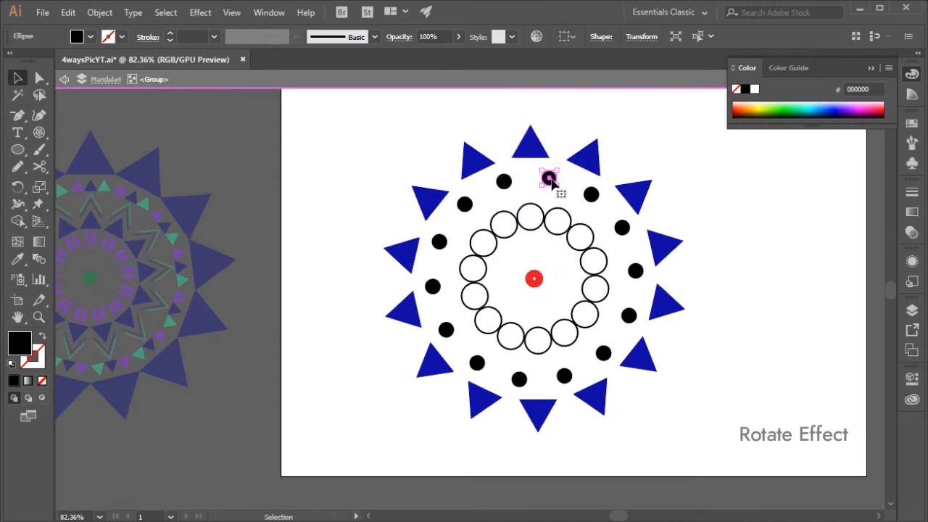
pyautogui.moveTo(550, 182); pyautogui.dragTo(564, 192)
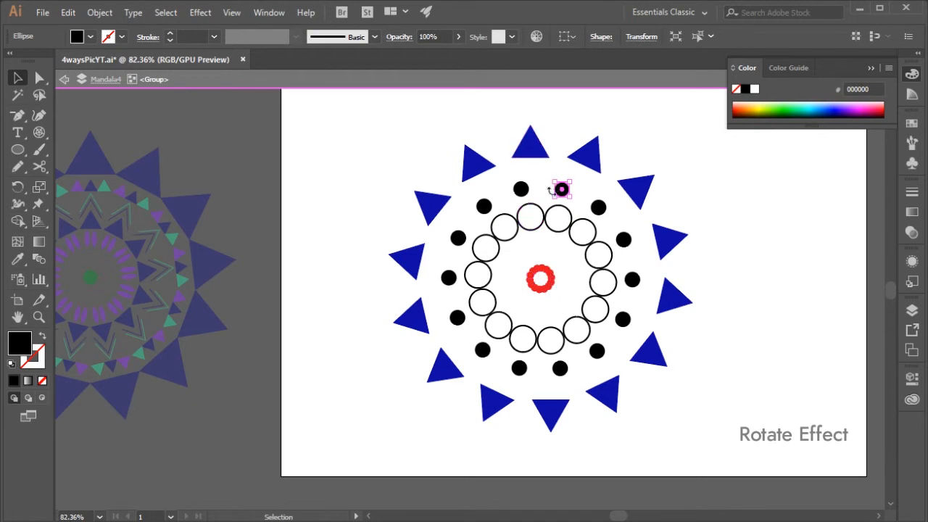
pyautogui.moveTo(563, 195); pyautogui.dragTo(541, 176)
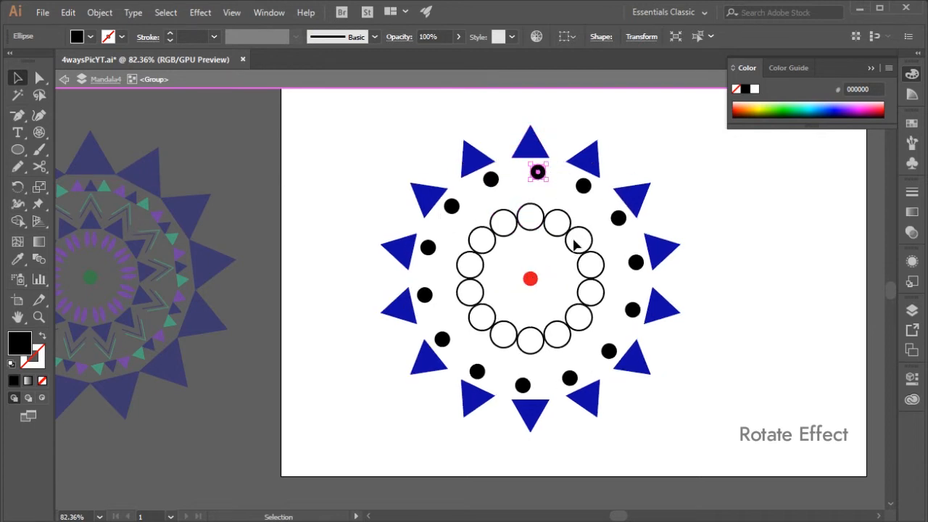
pyautogui.hotkey('ctrl', 'z')
pyautogui.hotkey('ctrl', 'z')
pyautogui.hotkey('ctrl', 'z')
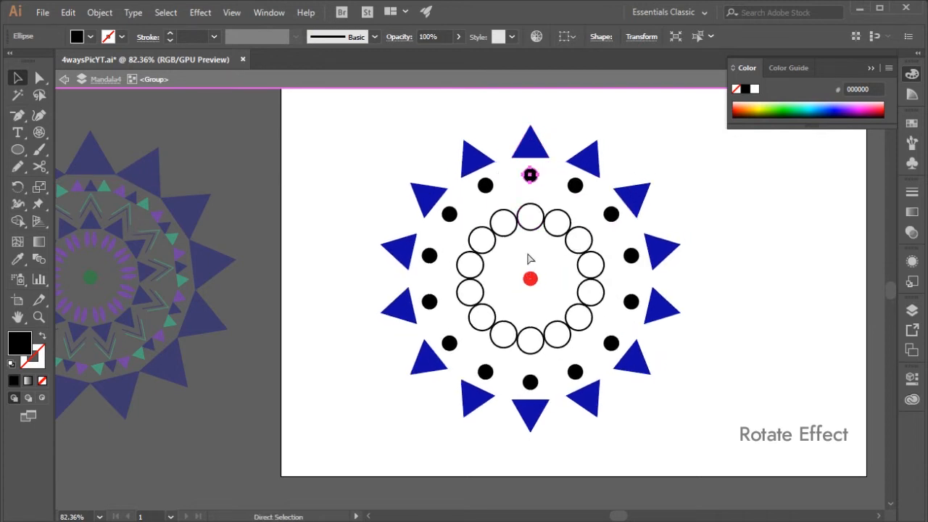
pyautogui.click(554, 136)
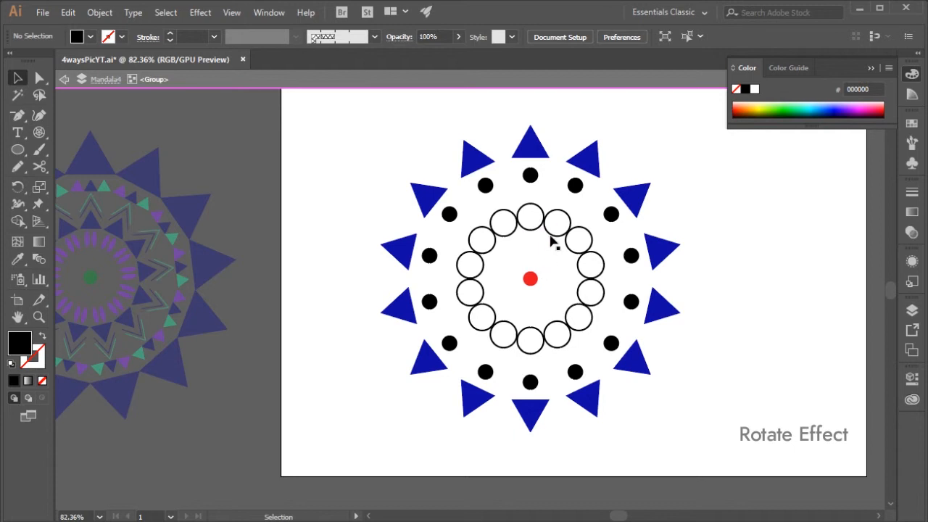
# Duplicate the top small black circle straight down to just above the red centre and shrink the copy into a tiny dot.
pyautogui.click(531, 177)
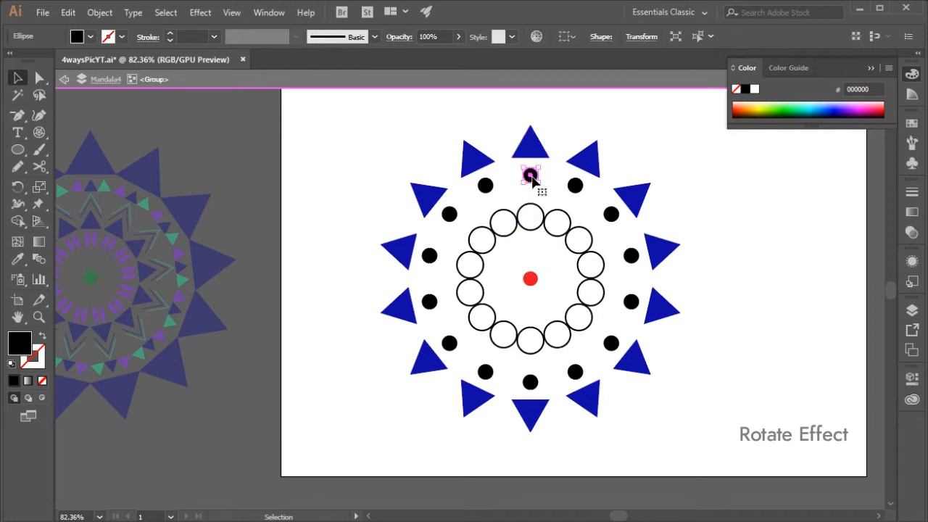
pyautogui.moveTo(533, 182); pyautogui.dragTo(533, 267)
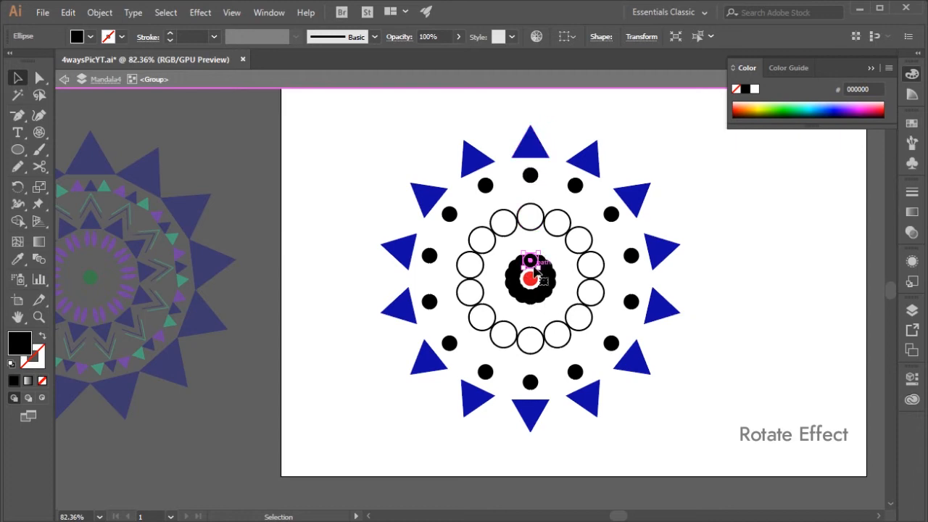
pyautogui.scroll(5, 535, 273)
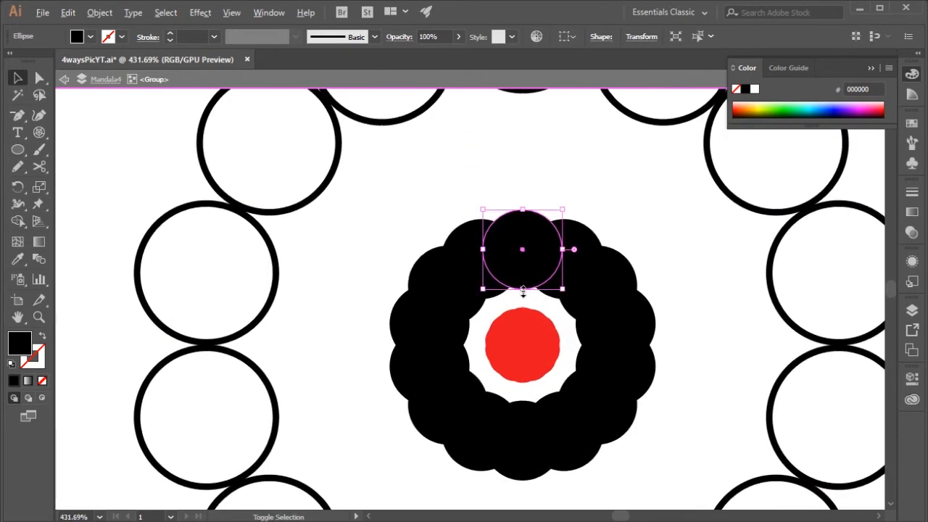
pyautogui.moveTo(523, 292); pyautogui.dragTo(524, 265)
pyautogui.scroll(-5, 526, 269)
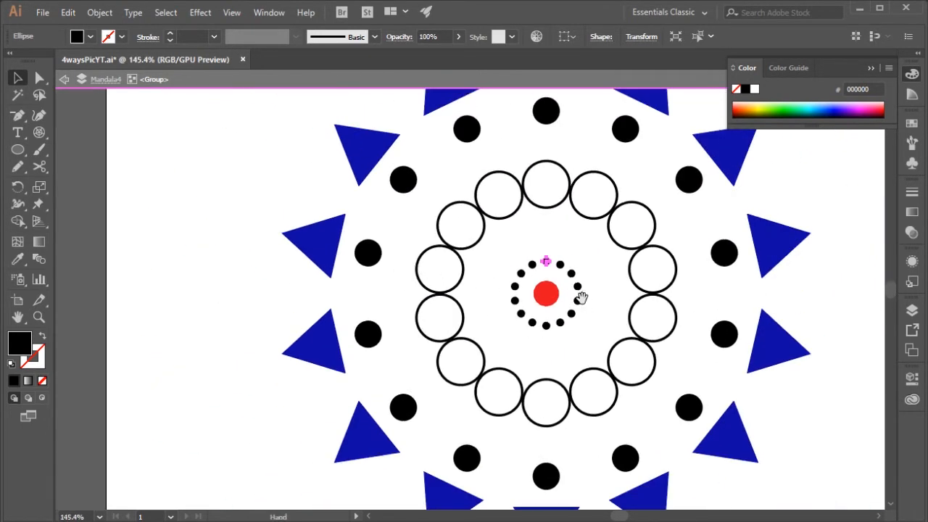
# Draw a vertical line through the tiny dot above the red centre, give it the default white fill and 1 pt black stroke, and deselect.
pyautogui.moveTo(557, 296); pyautogui.dragTo(487, 299)
pyautogui.moveTo(537, 261); pyautogui.dragTo(732, 278)
pyautogui.moveTo(573, 289); pyautogui.dragTo(661, 297)
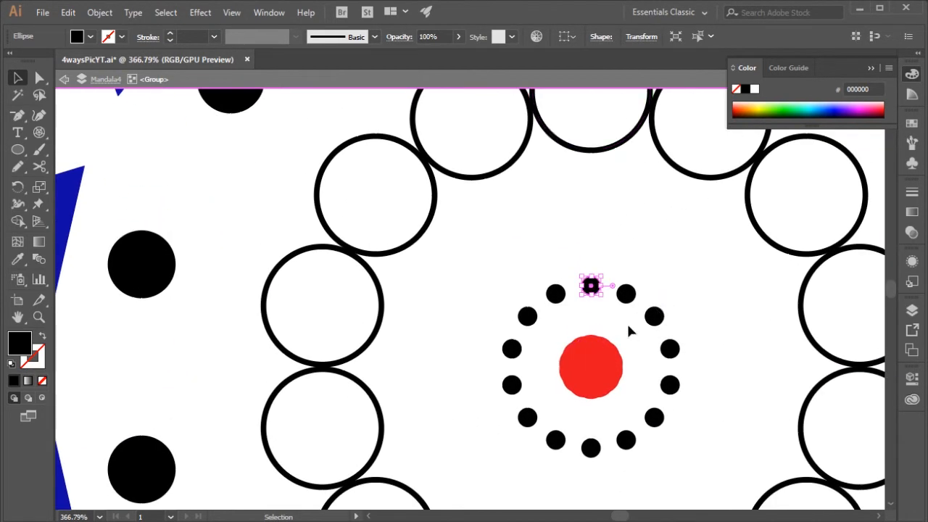
pyautogui.press('\\')
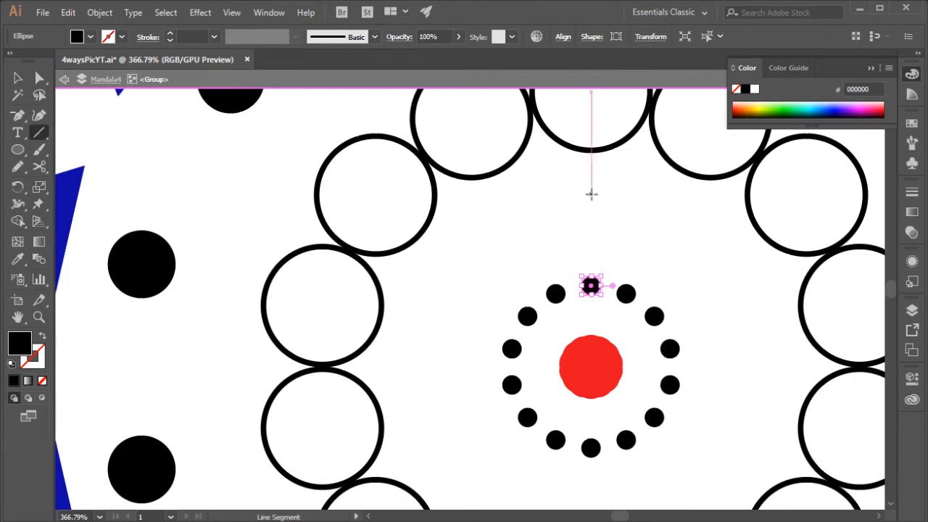
pyautogui.moveTo(591, 195); pyautogui.dragTo(593, 322)
pyautogui.press('d')
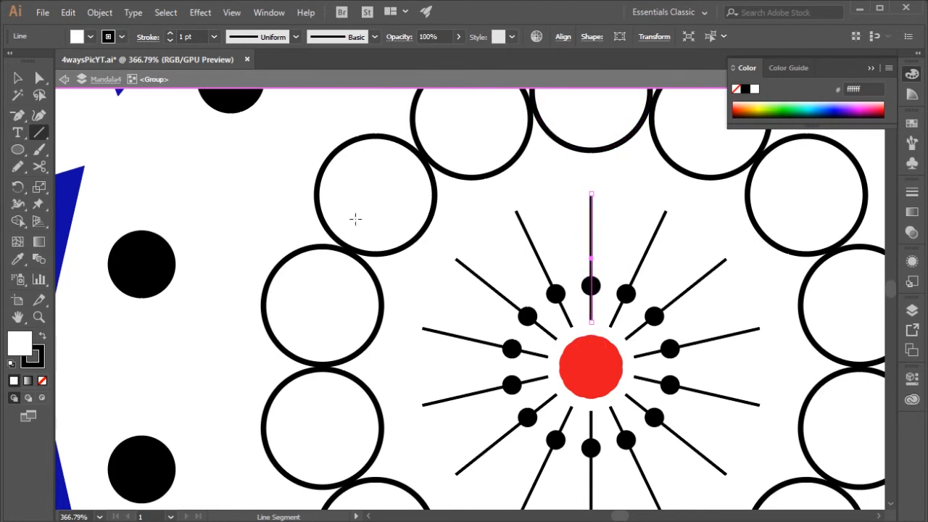
pyautogui.moveTo(674, 321); pyautogui.dragTo(427, 309)
pyautogui.press('v')
pyautogui.click(690, 323)
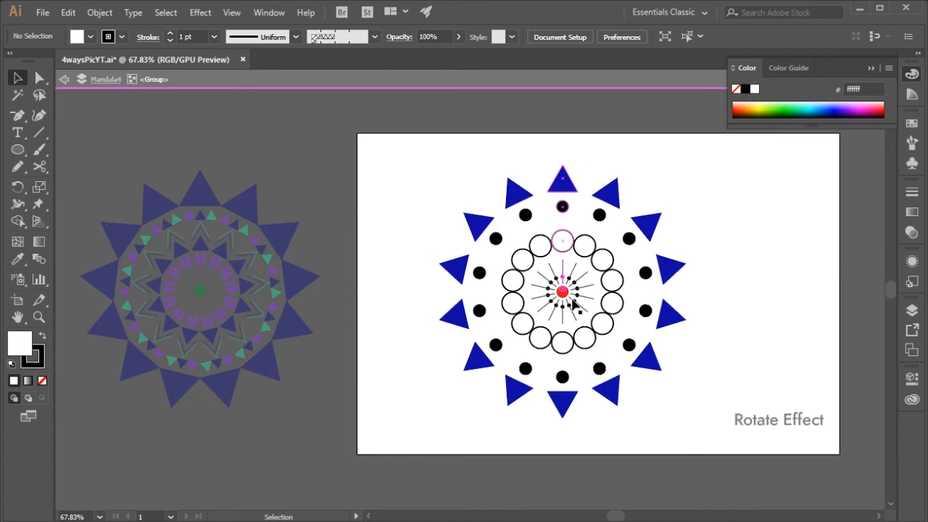
# Remove the fill from the red centre circle so it has neither fill nor stroke, and exit the group's isolation mode.
pyautogui.press('a')
pyautogui.scroll(5, 562, 289)
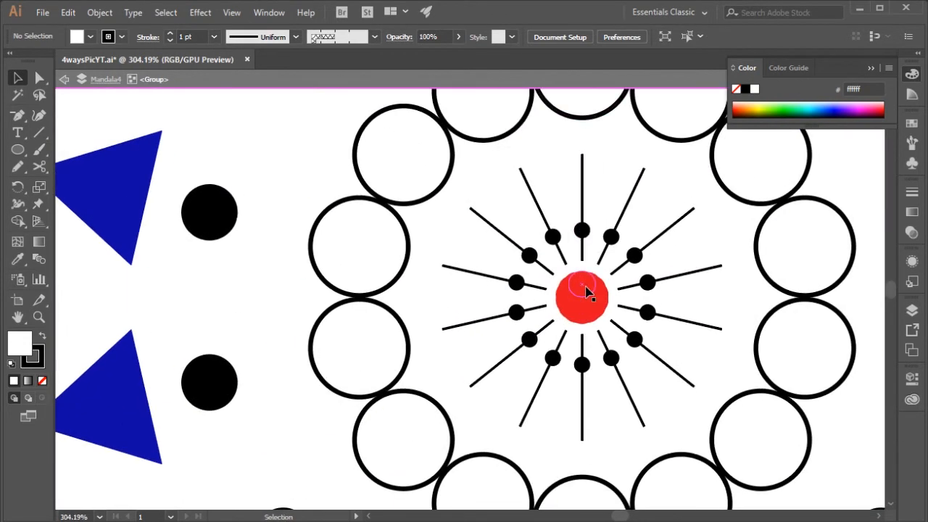
pyautogui.click(585, 291)
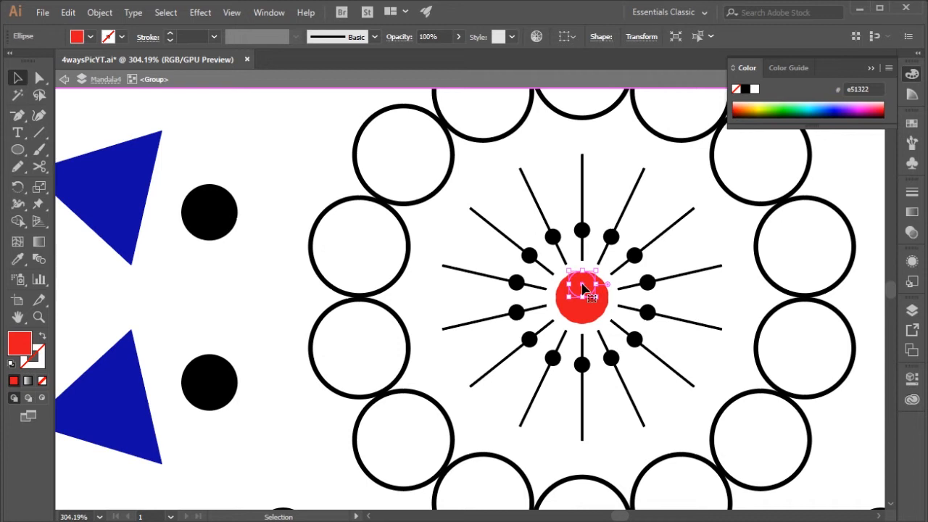
pyautogui.click(44, 381)
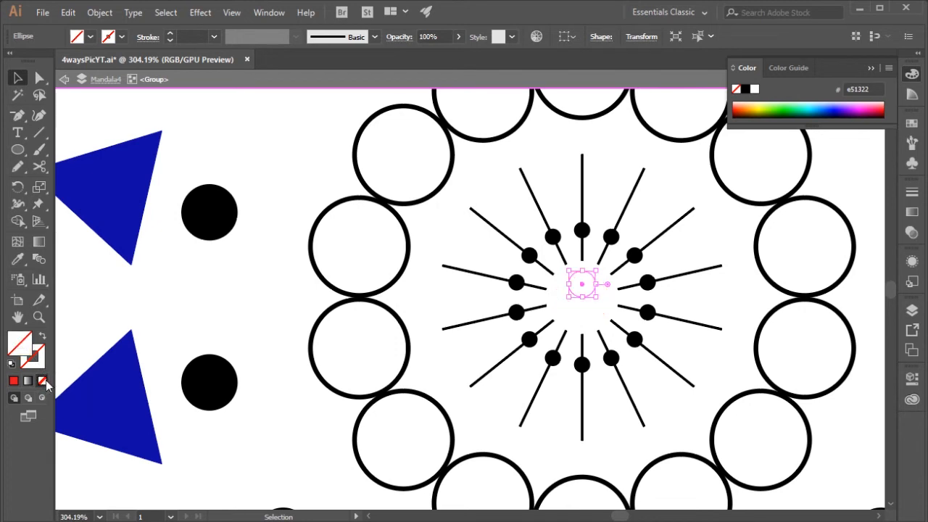
pyautogui.doubleClick(477, 189)
# Show the PIC1 layer and hide the Mandala4 layer to display the overview of all four mandala techniques.
pyautogui.moveTo(748, 318); pyautogui.dragTo(579, 326)
pyautogui.moveTo(638, 323); pyautogui.dragTo(498, 293)
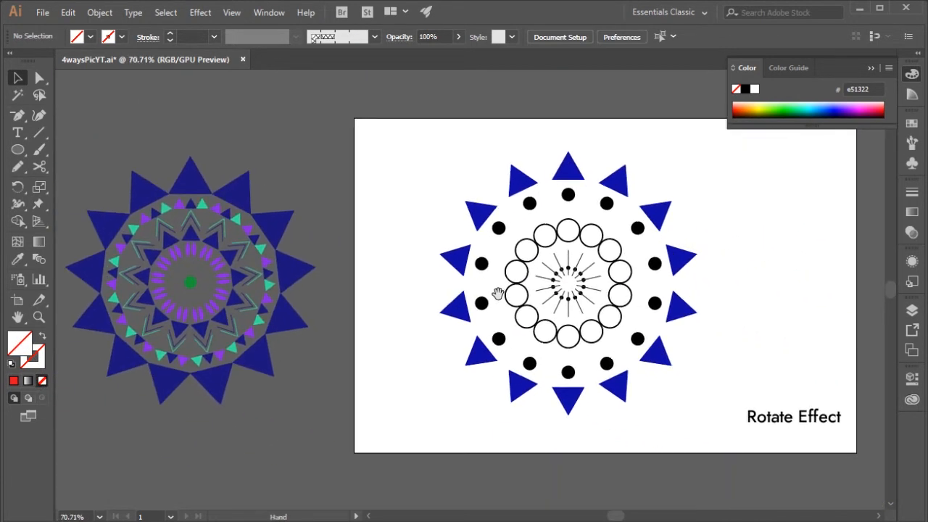
pyautogui.moveTo(568, 274); pyautogui.dragTo(623, 275)
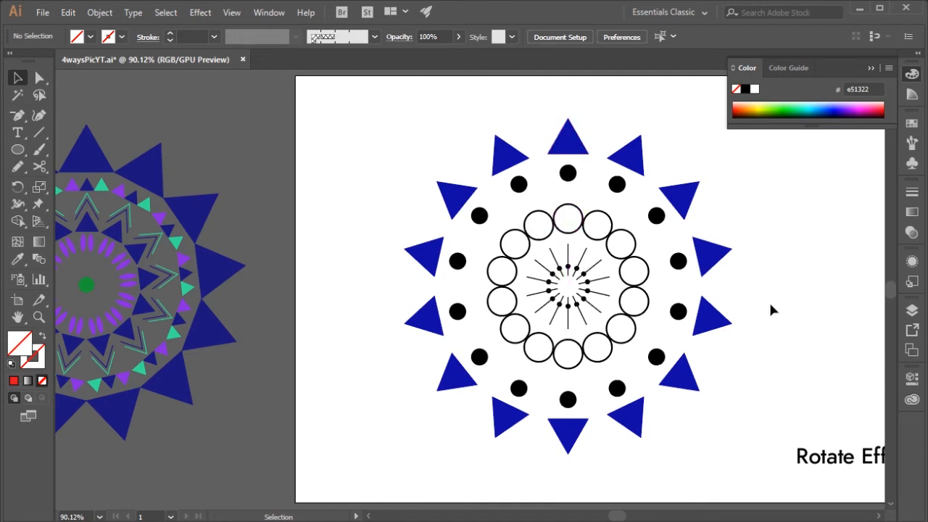
pyautogui.moveTo(772, 311); pyautogui.dragTo(648, 307)
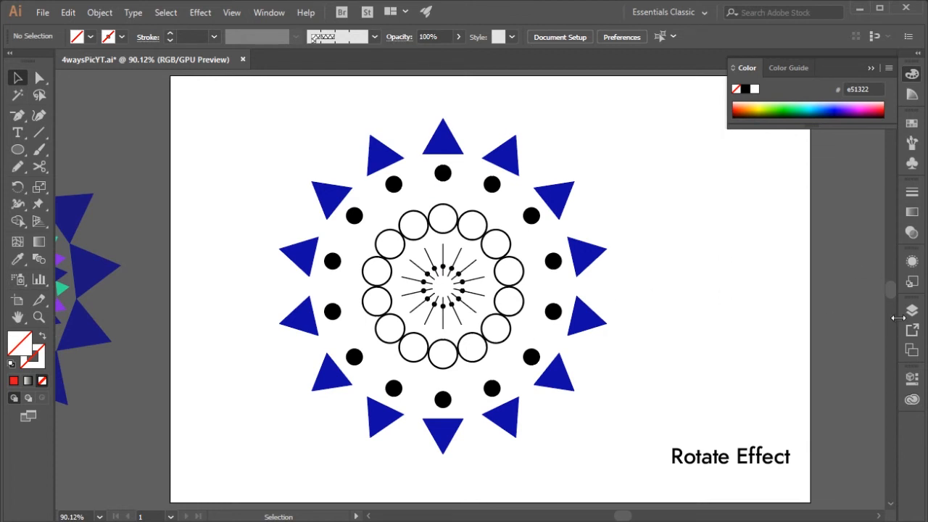
pyautogui.click(912, 311)
pyautogui.click(736, 326)
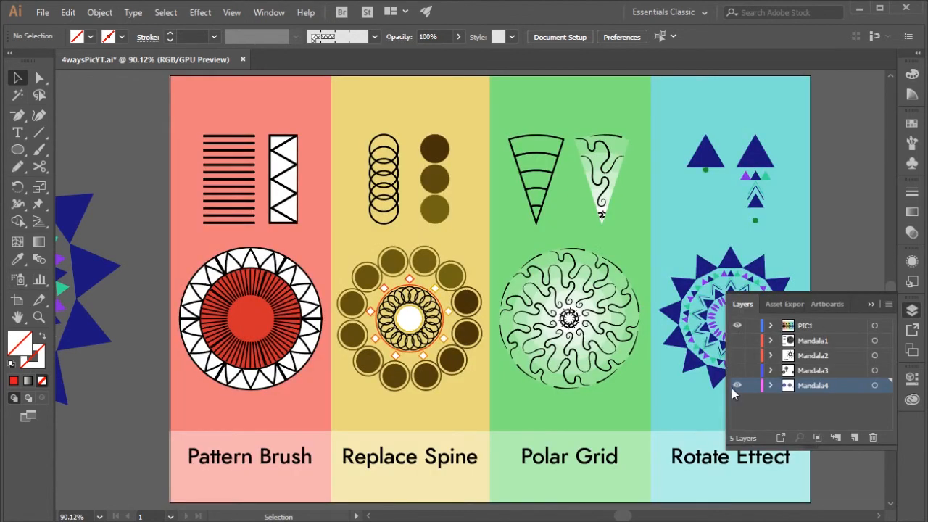
pyautogui.click(737, 387)
pyautogui.click(871, 303)
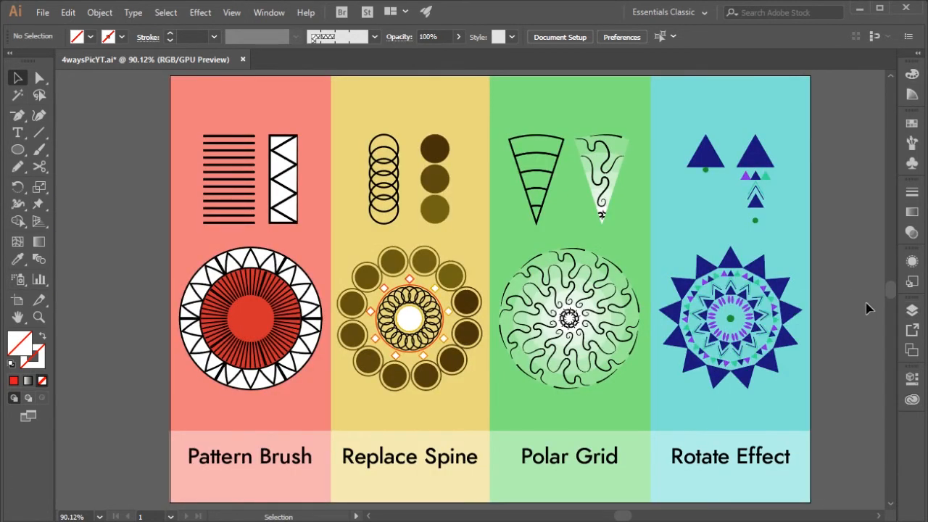
pyautogui.press('space')
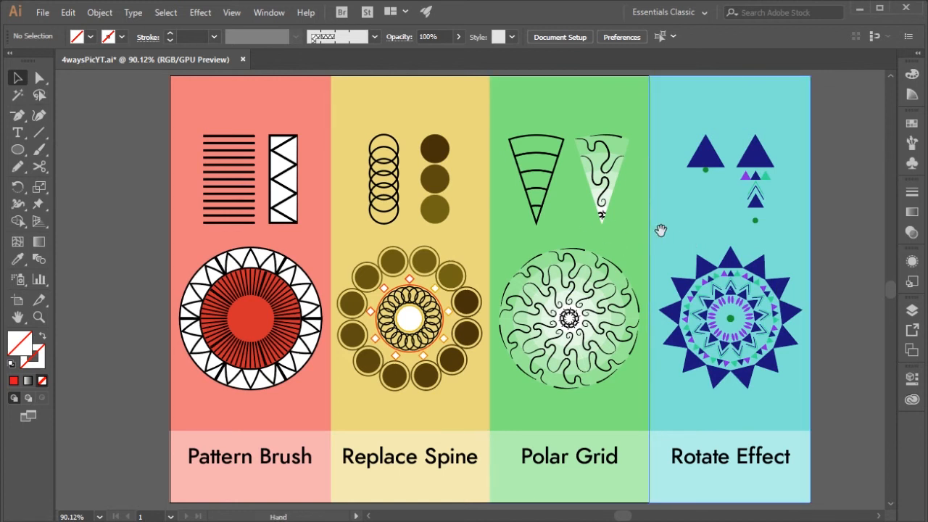
pyautogui.moveTo(651, 233); pyautogui.dragTo(617, 233)
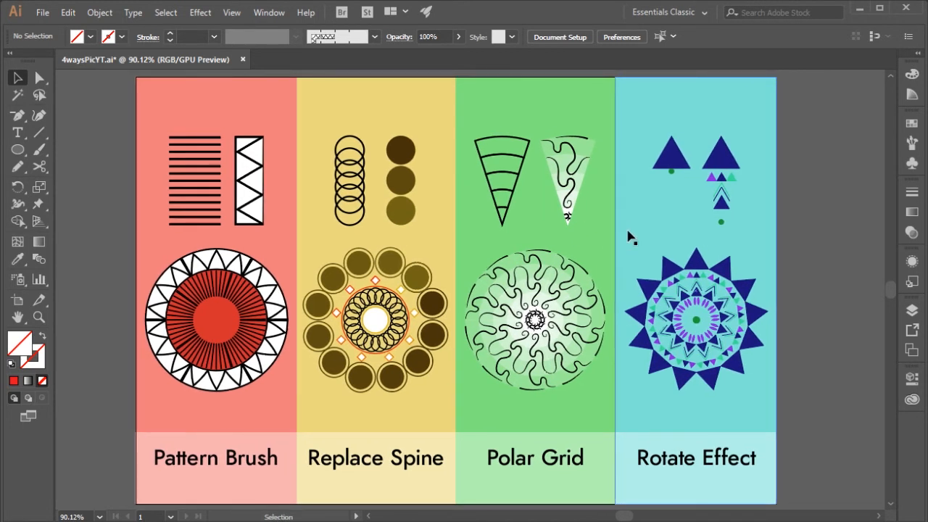